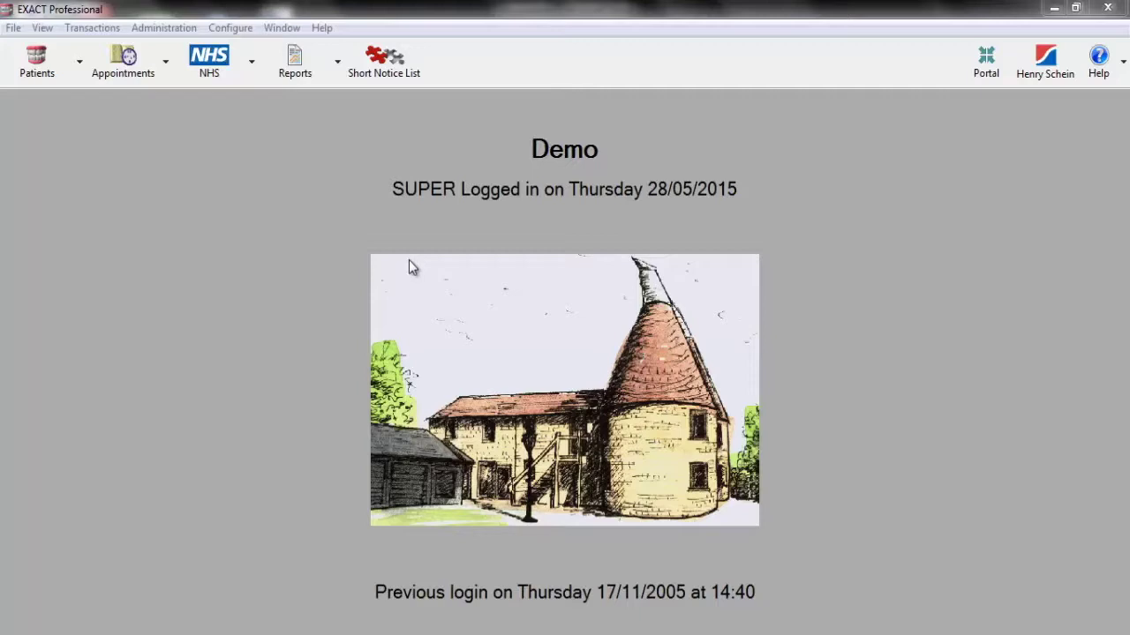
Step: Create a new custom screen with the code TEST and the title "My First Custom Screen"
click(249, 28)
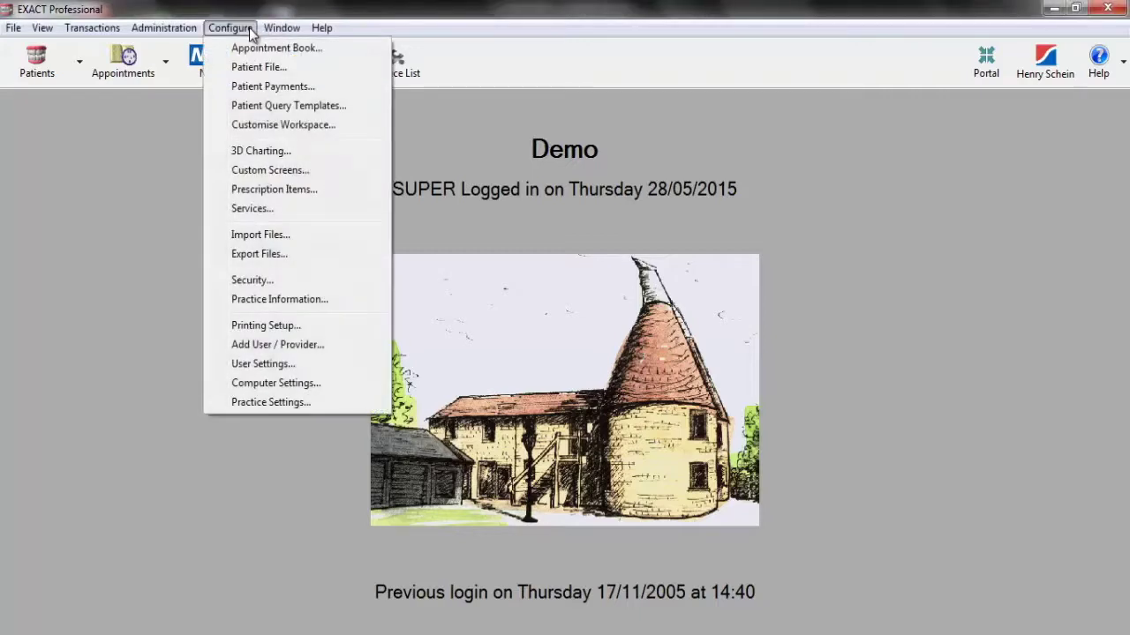
click(267, 172)
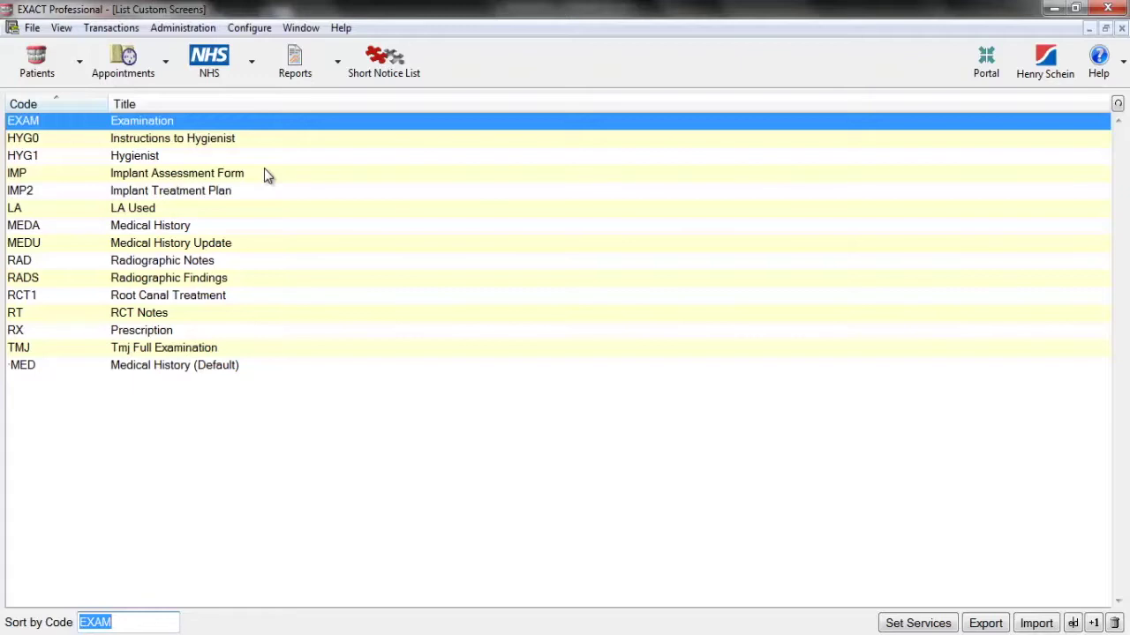
click(1095, 623)
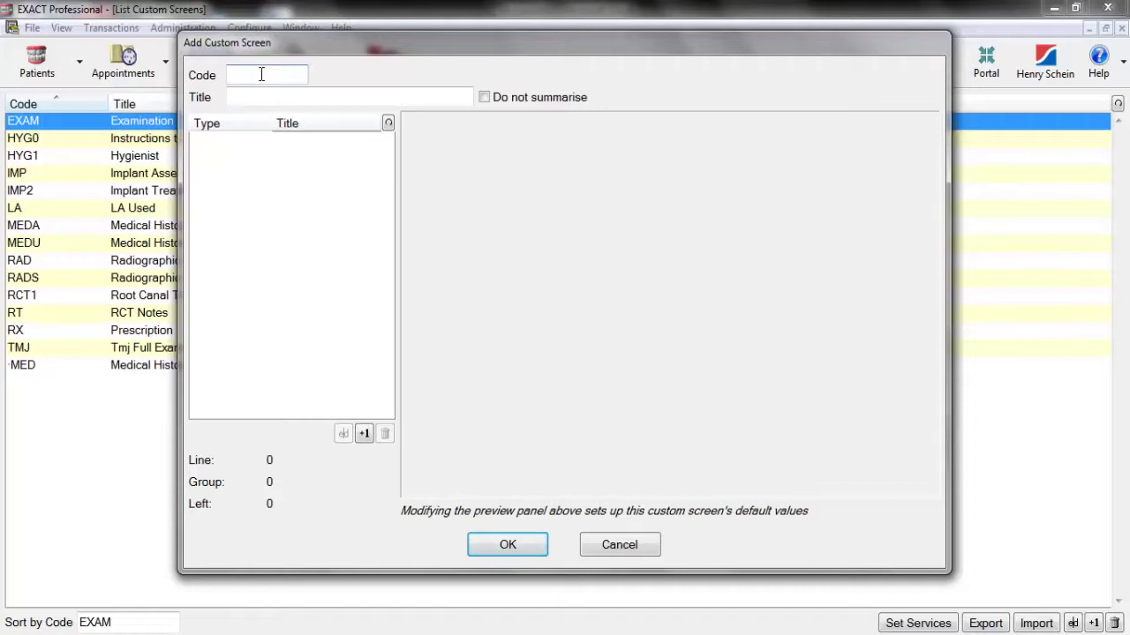
text(TEST)
key(Tab)
text(My First)
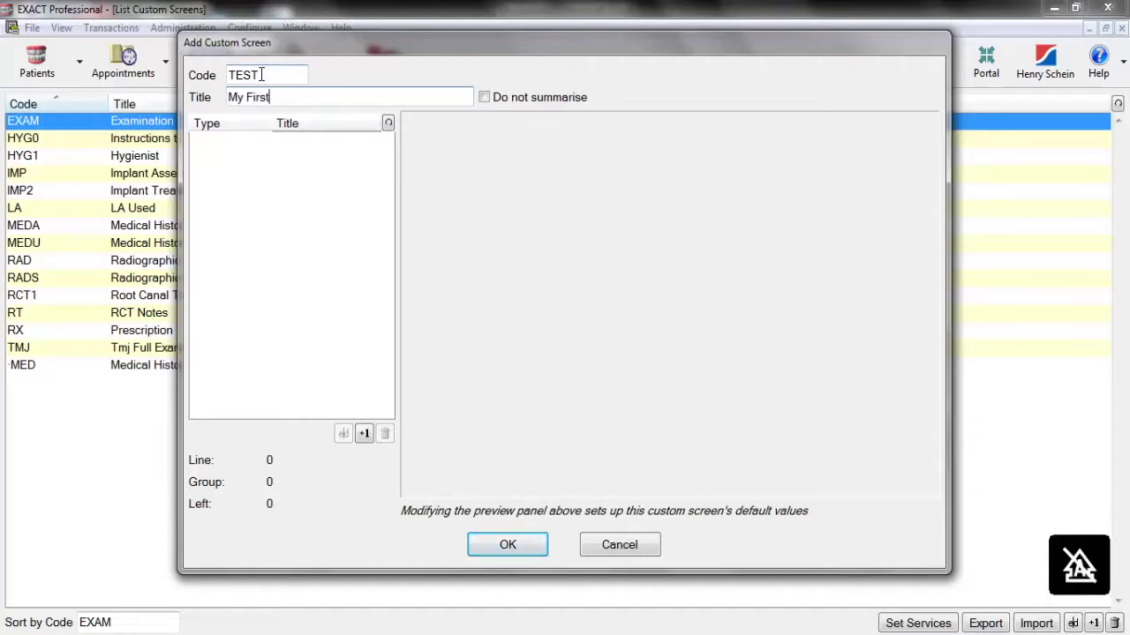
text( Custom Screen)
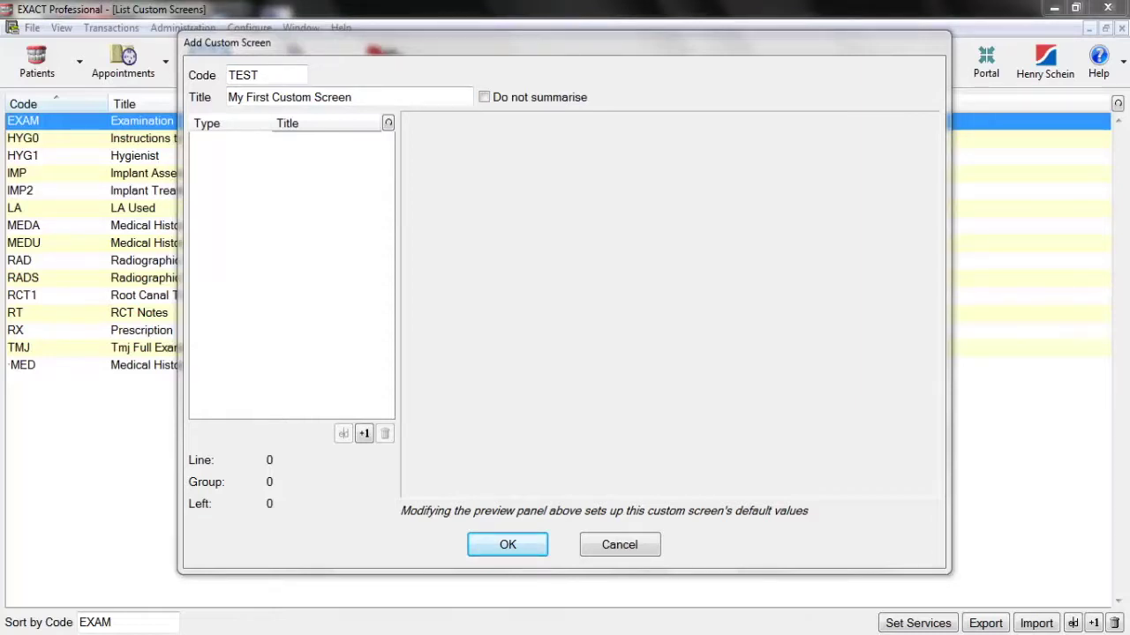
Step: Add a Label form field titled "My First Custom Screen" to the custom screen, keeping its default line and offset
click(364, 434)
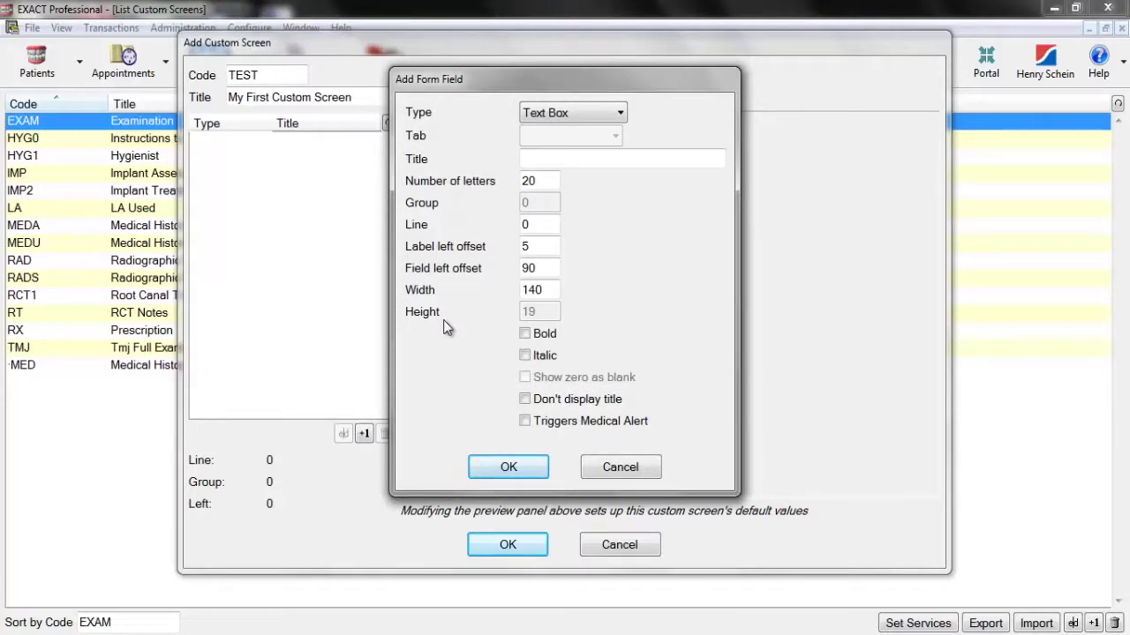
click(609, 115)
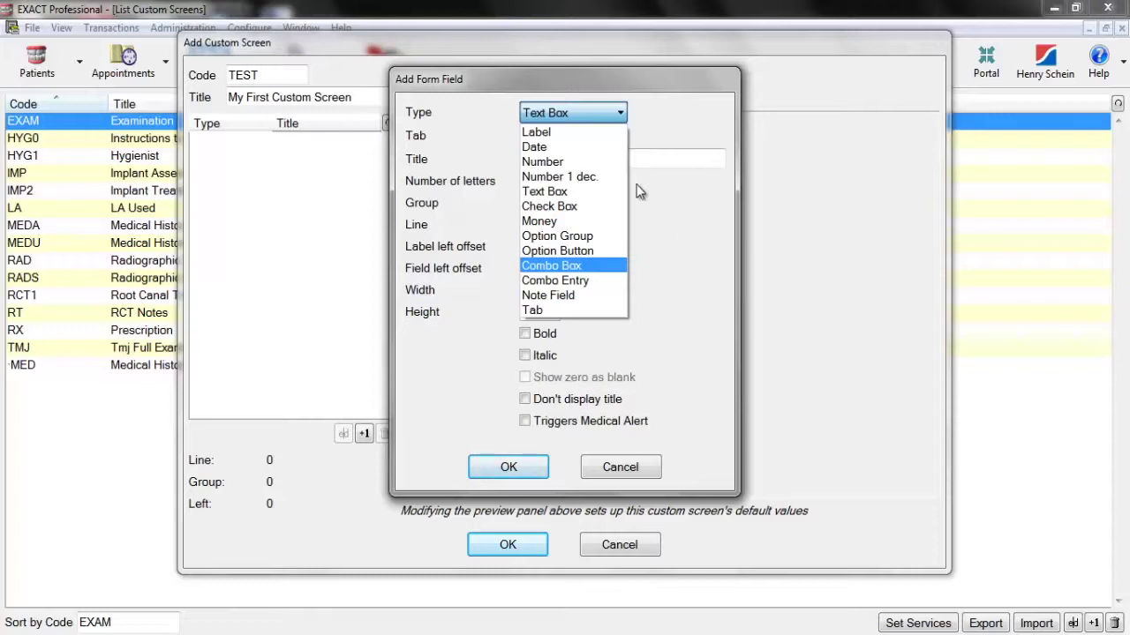
click(575, 133)
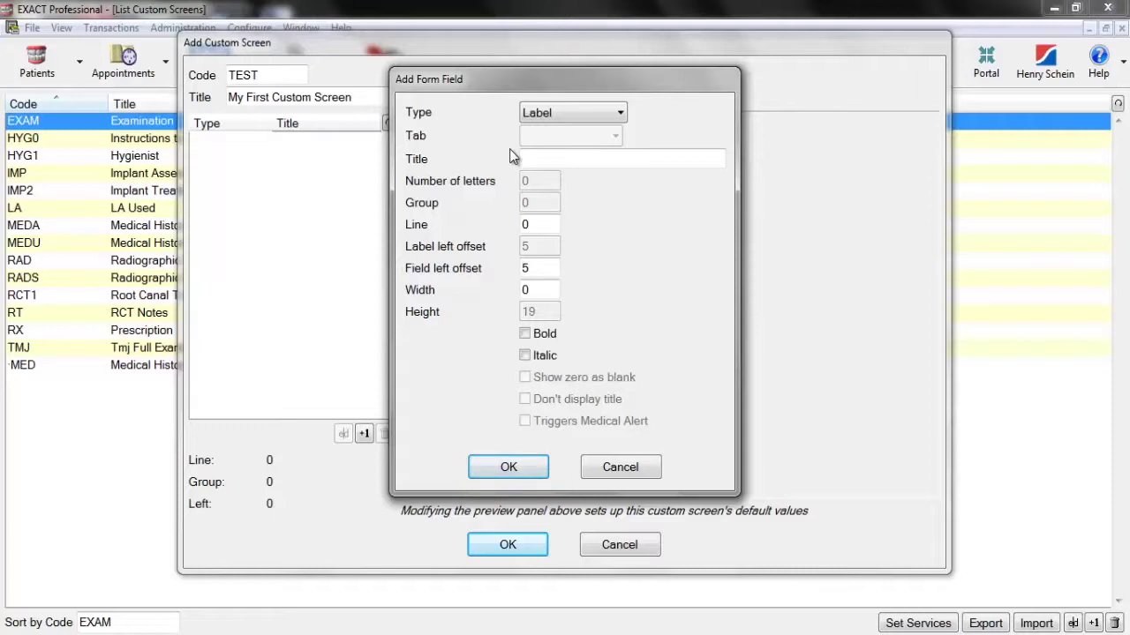
click(542, 157)
text(My Fi)
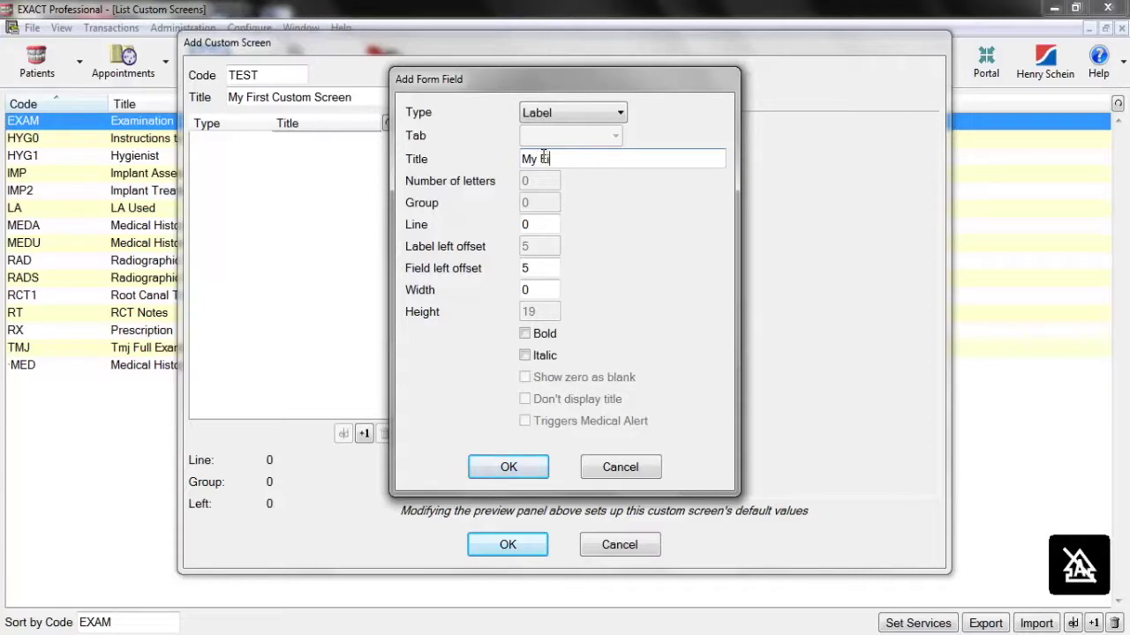
text(rst Custom Screen)
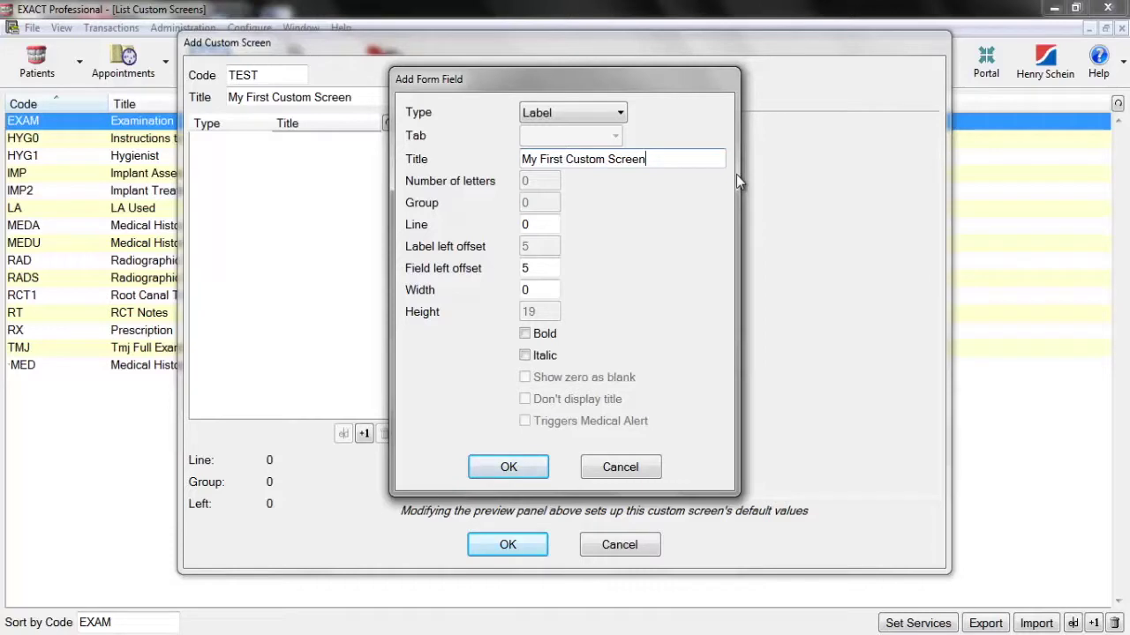
click(555, 226)
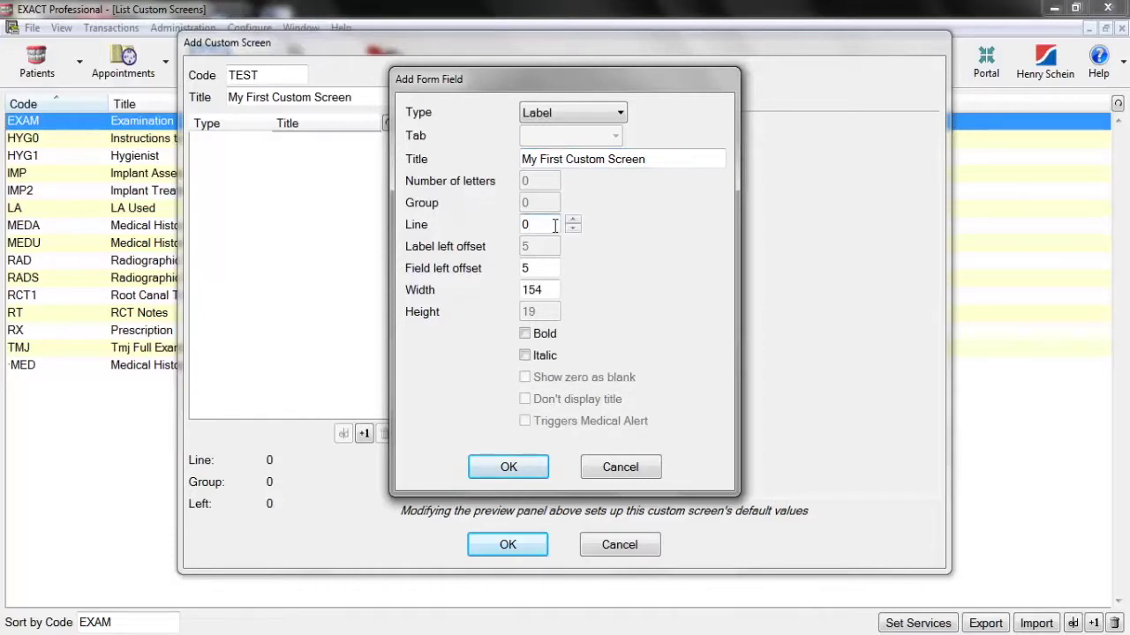
click(542, 267)
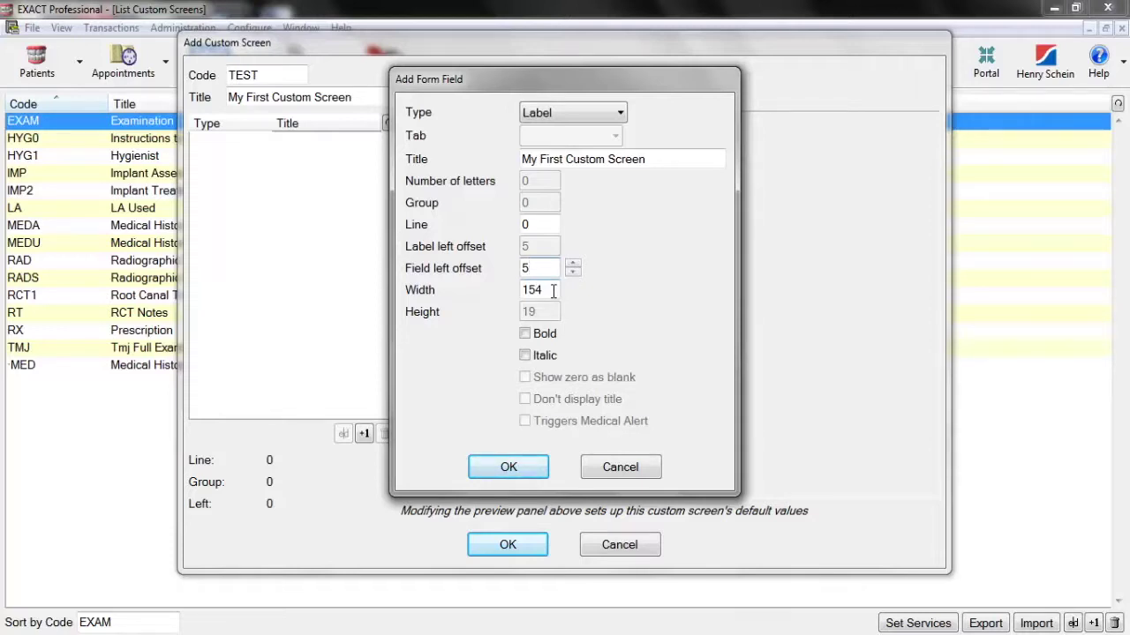
click(667, 157)
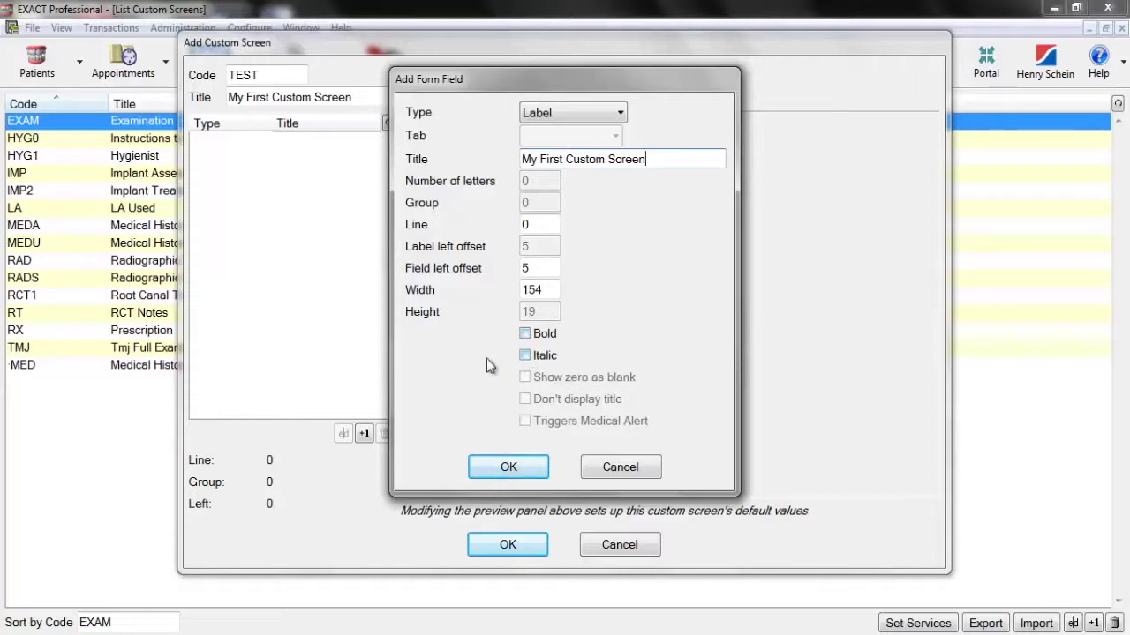
click(533, 466)
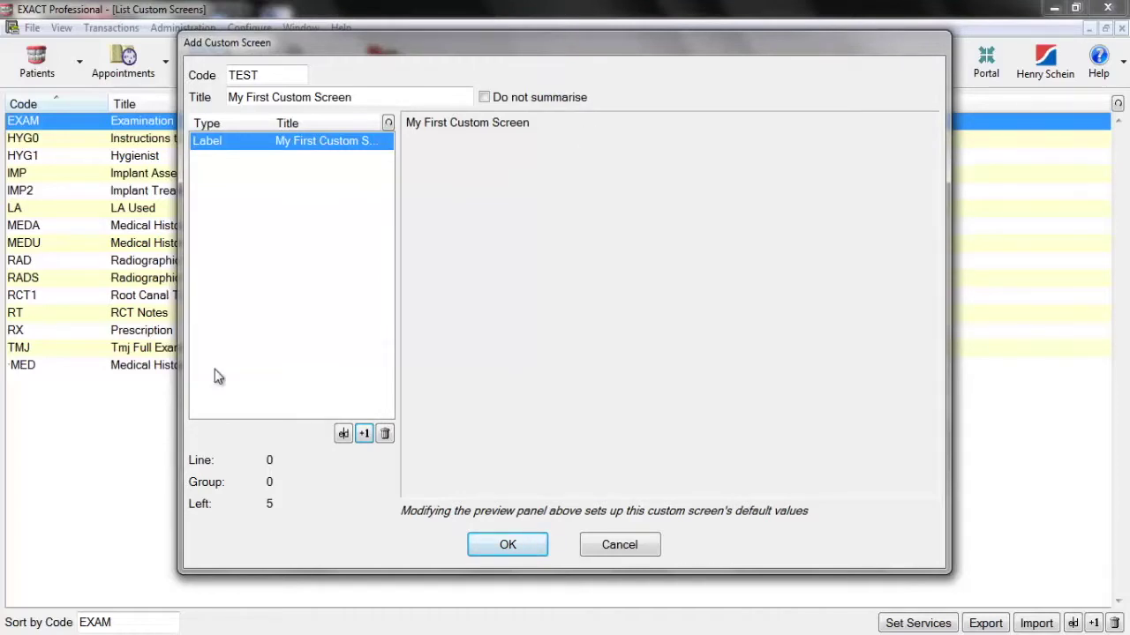
Step: Edit the "My First Custom Screen" label and set its line to 1
click(344, 433)
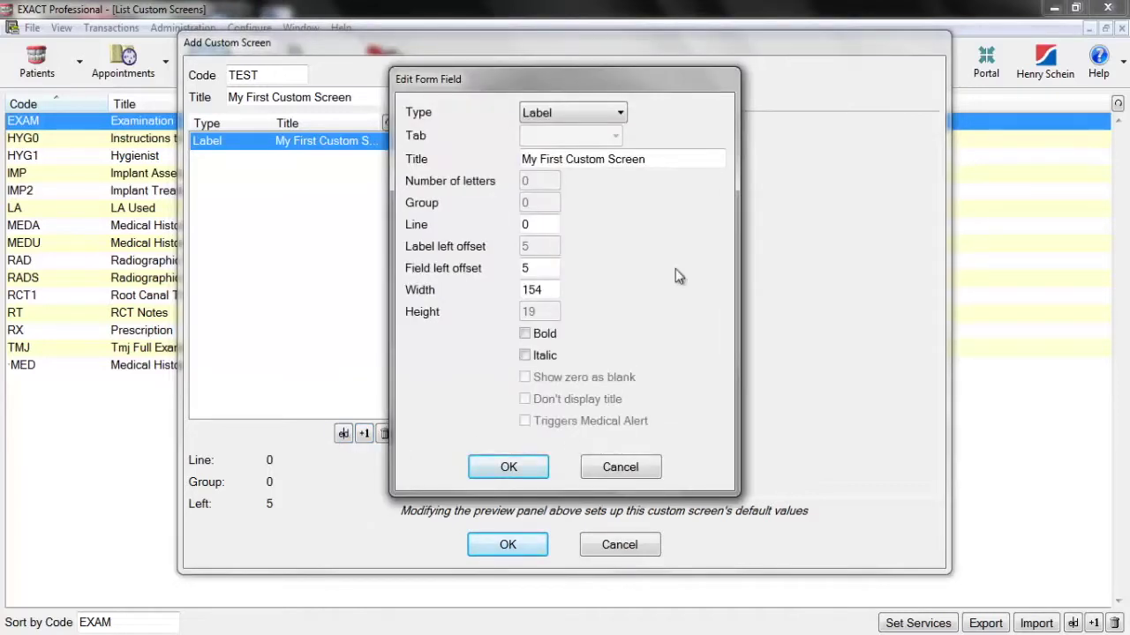
click(528, 224)
click(573, 220)
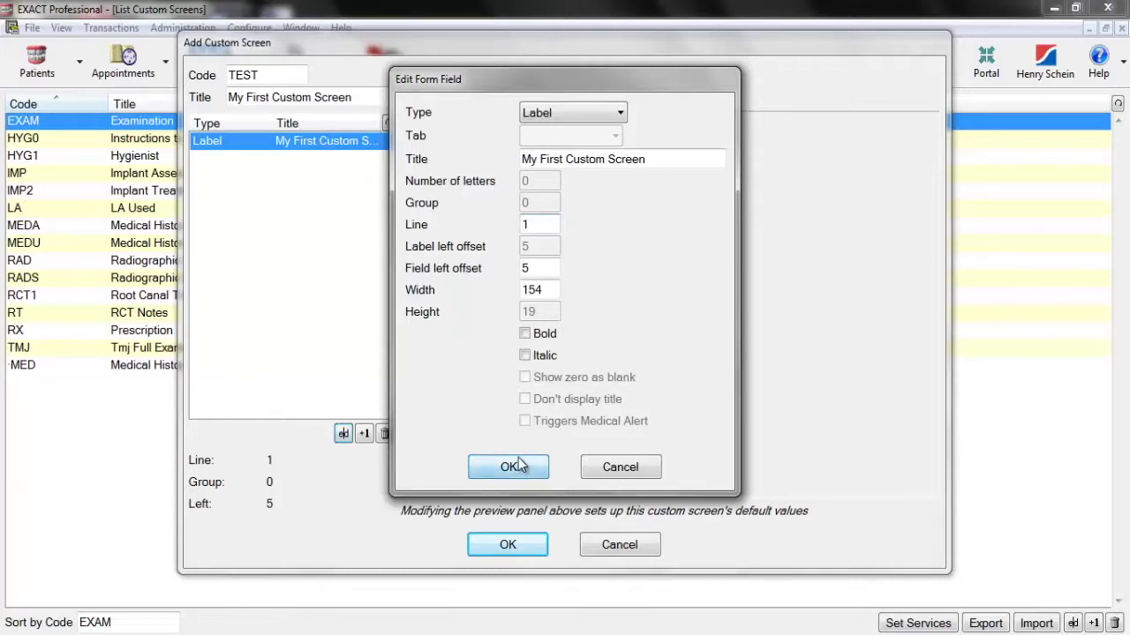
click(512, 467)
Step: Set the label's field left offset to 200
click(343, 434)
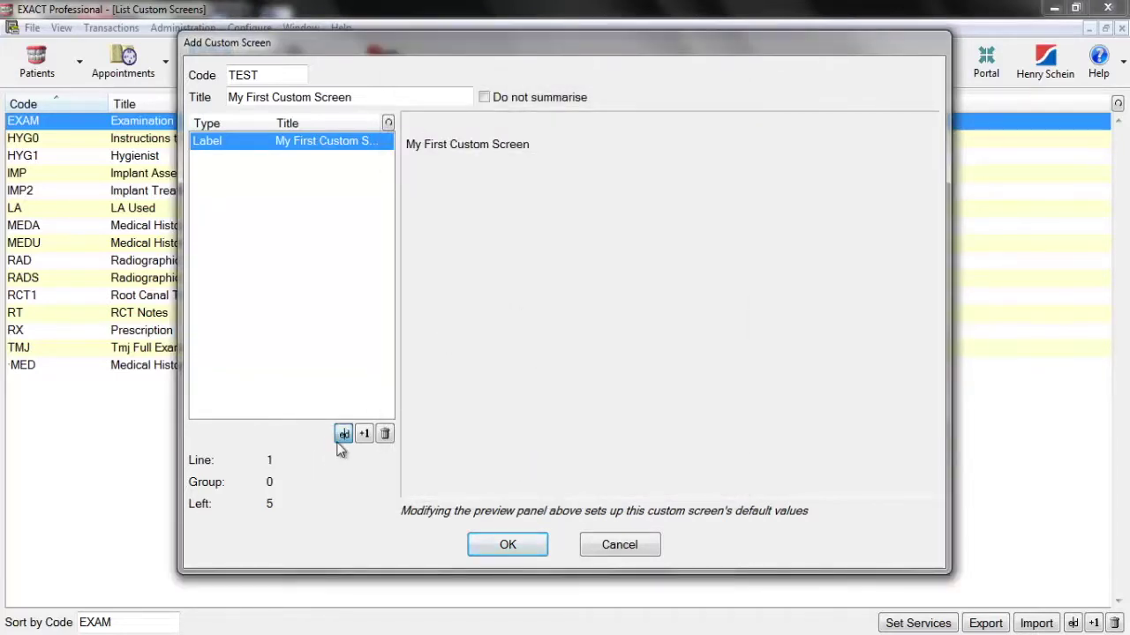
click(551, 266)
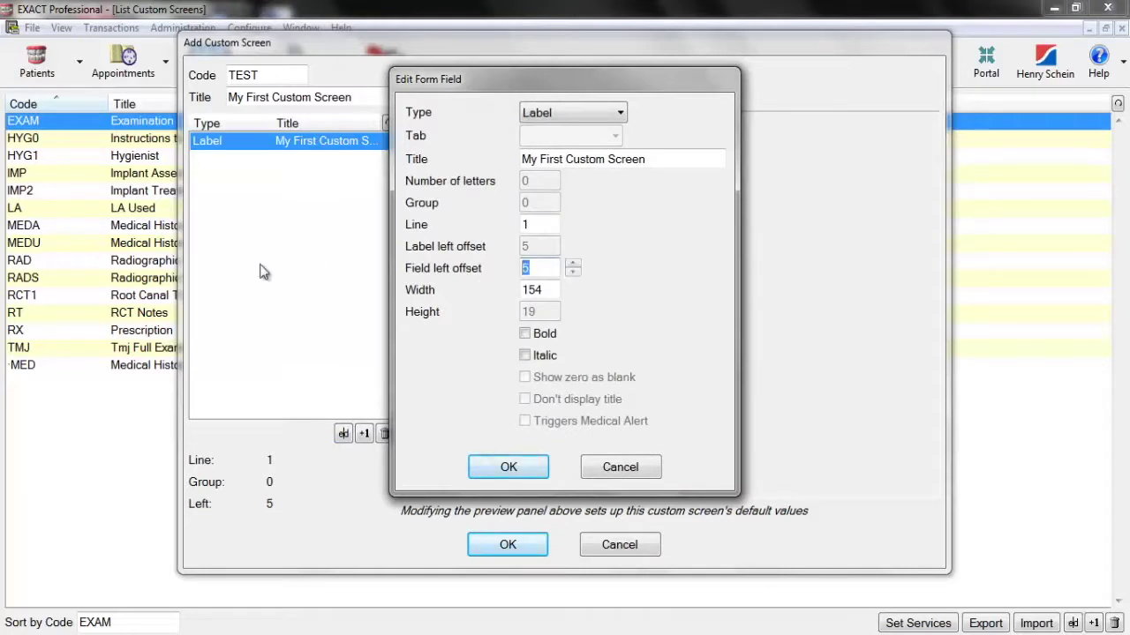
text(200)
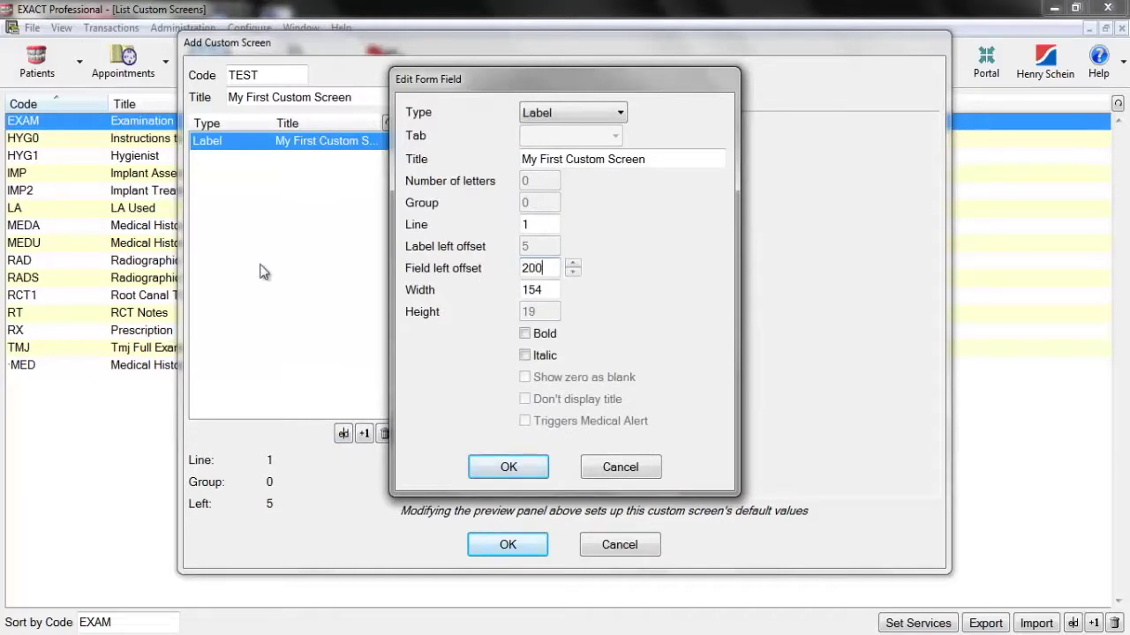
click(508, 469)
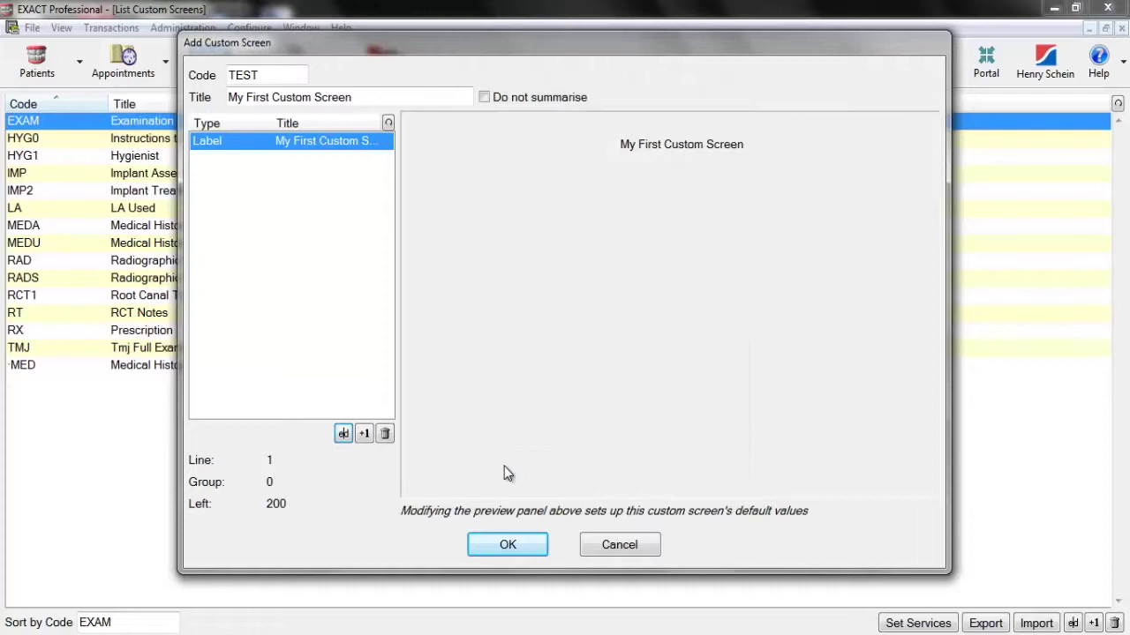
Step: Format the "My First Custom Screen" label as bold, leaving italic off
click(343, 433)
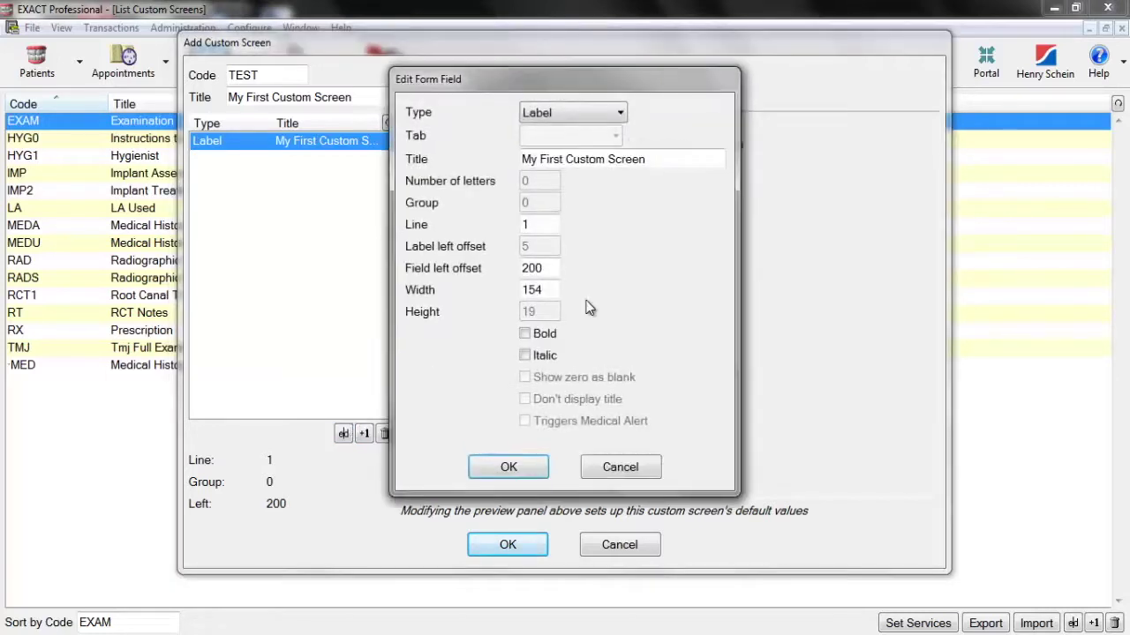
click(525, 355)
click(526, 333)
click(525, 355)
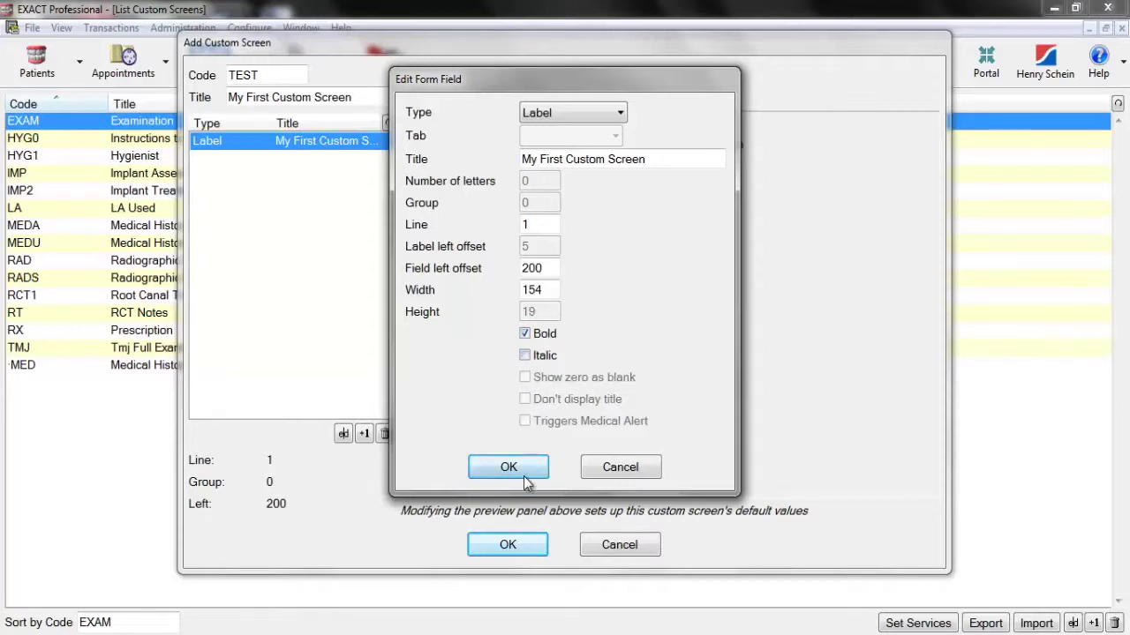
click(524, 476)
Step: Change the label's formatting from bold to italic
click(344, 434)
click(525, 333)
click(526, 355)
click(529, 472)
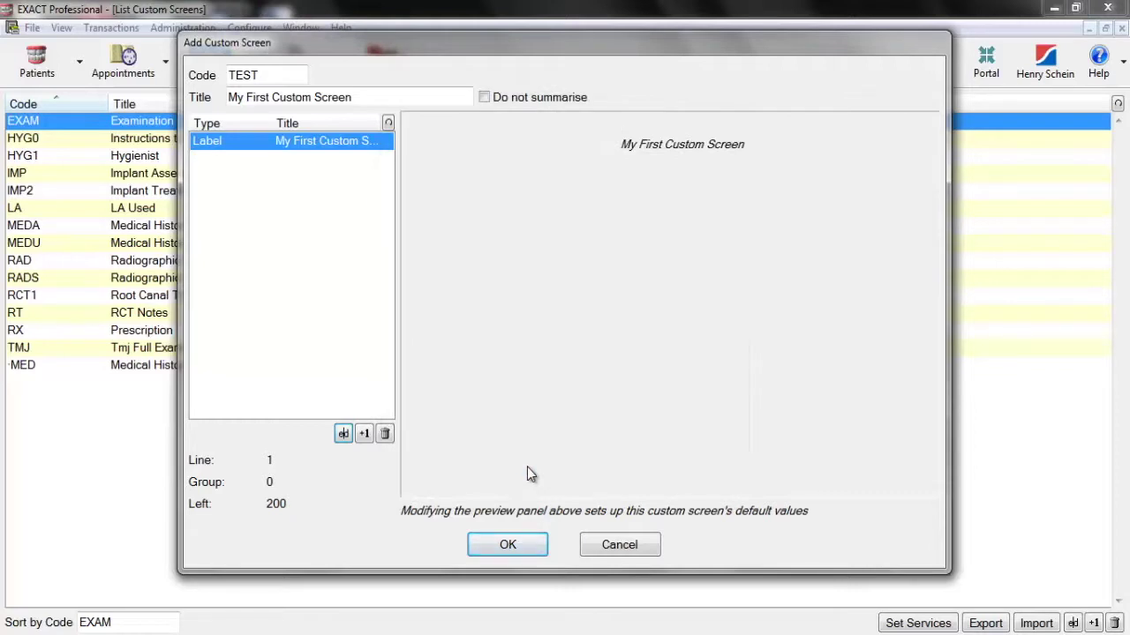
Step: Remove the label's italic formatting and reset its position to field left offset 5 and line 0
click(344, 433)
click(526, 354)
double_click(559, 269)
text(0)
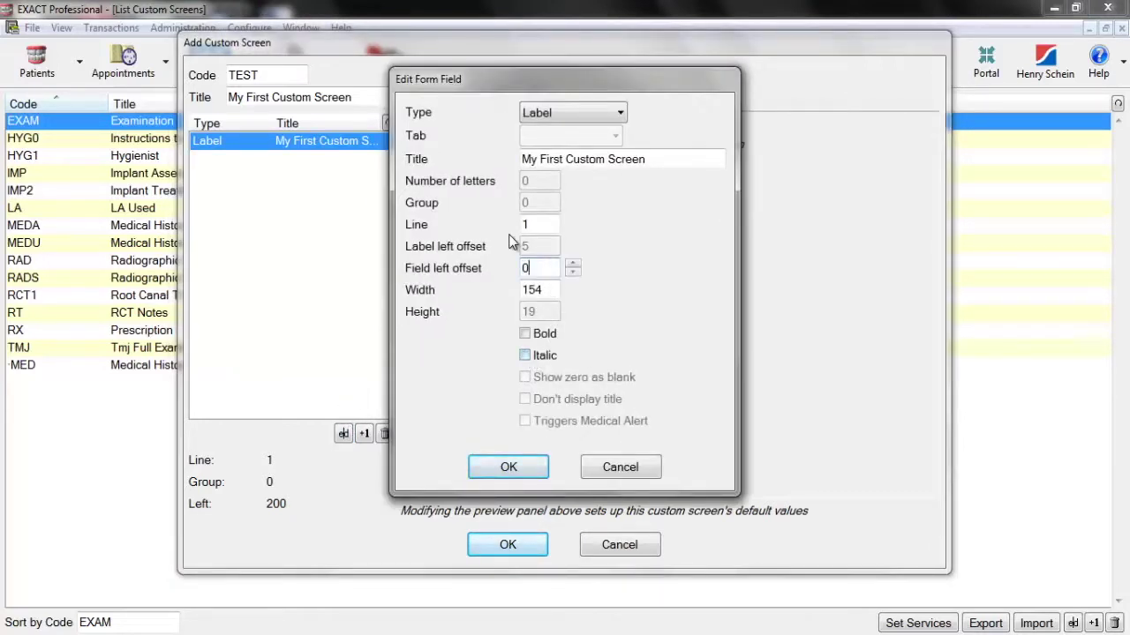
key(BackSpace)
text(5)
double_click(541, 225)
text(0)
click(504, 467)
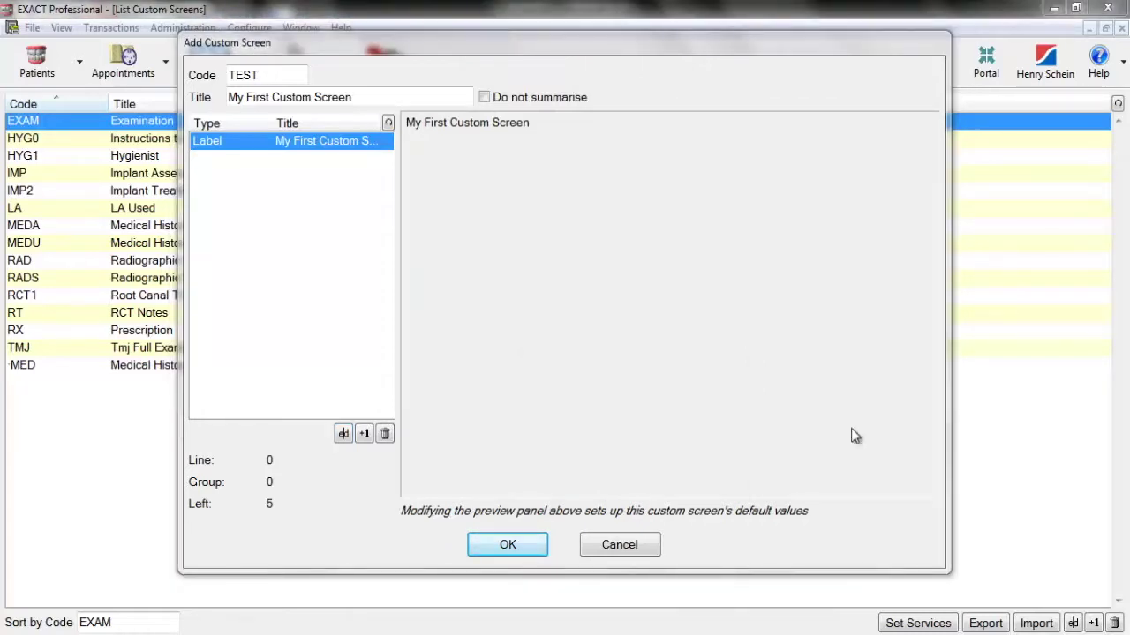
Step: Add a Date form field titled "Which Date?" to the custom screen, keeping its default position and width
click(367, 437)
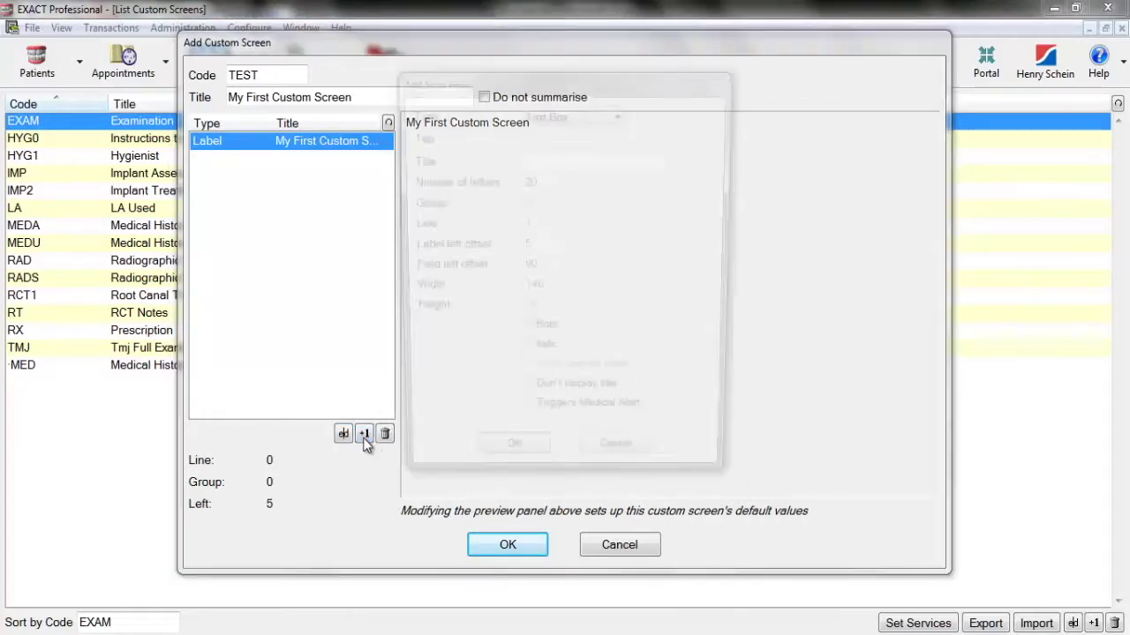
click(595, 113)
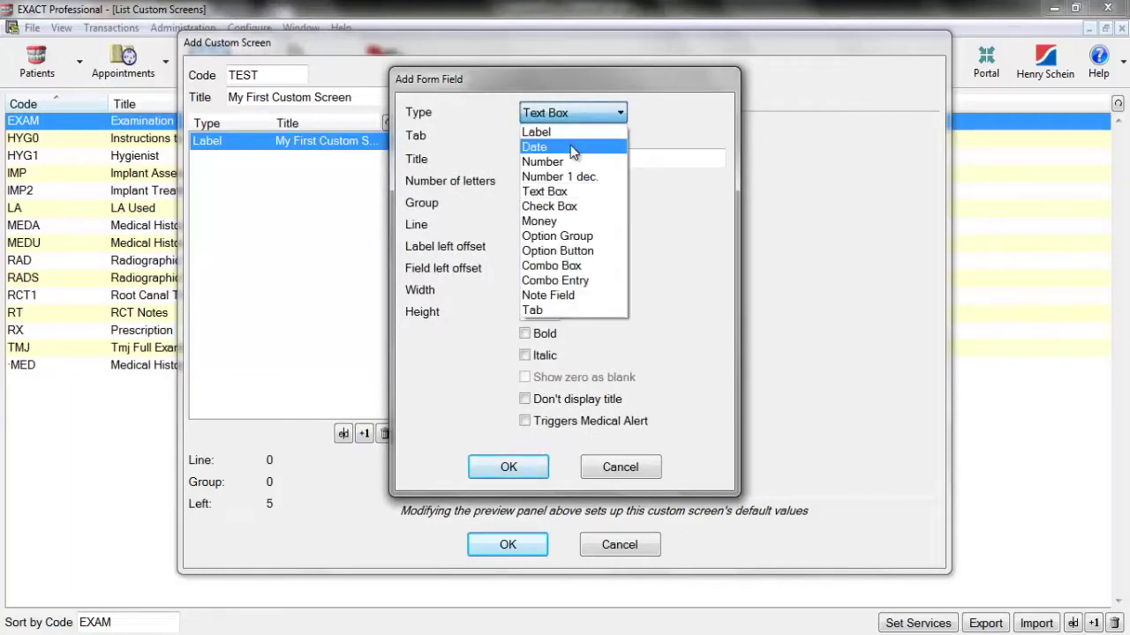
click(572, 148)
click(572, 155)
text(Which Date?)
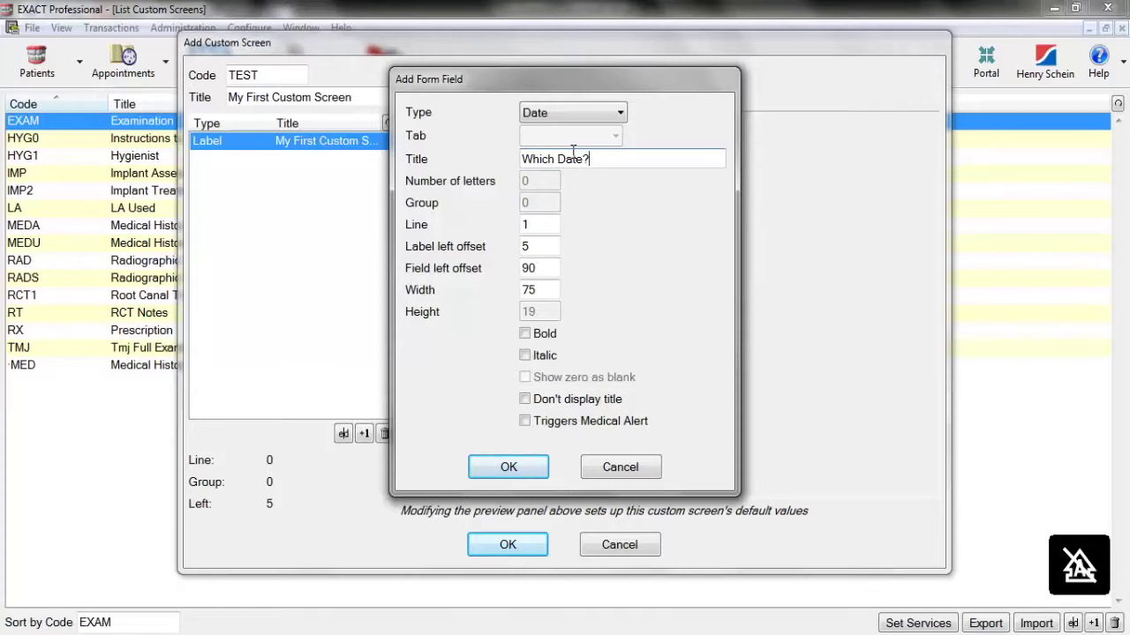
key(Tab)
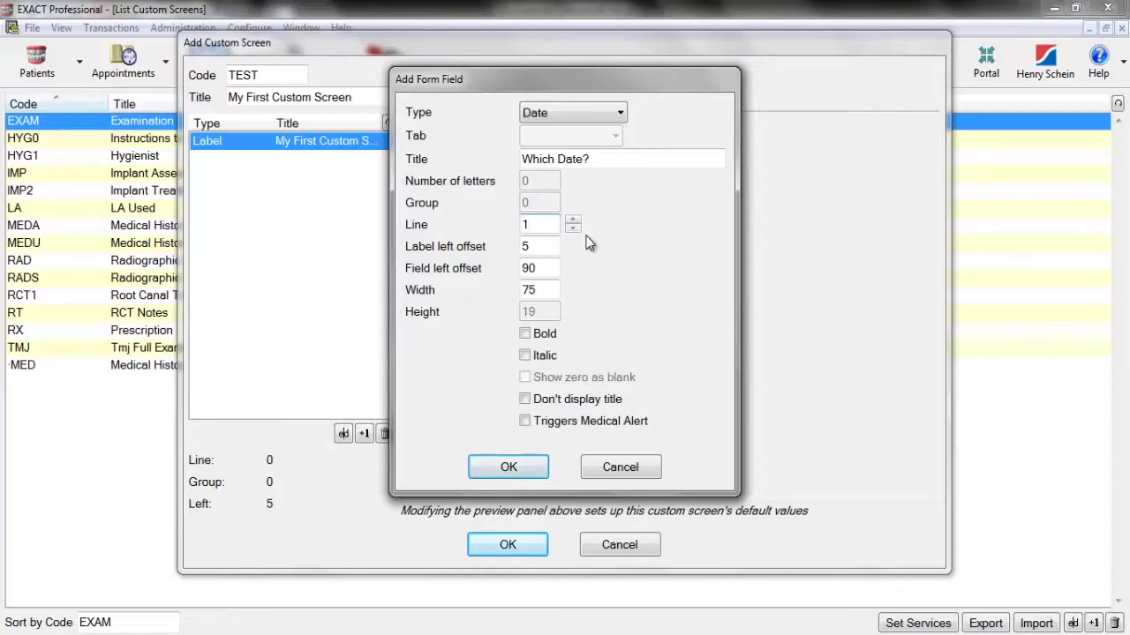
click(537, 250)
click(547, 267)
click(546, 290)
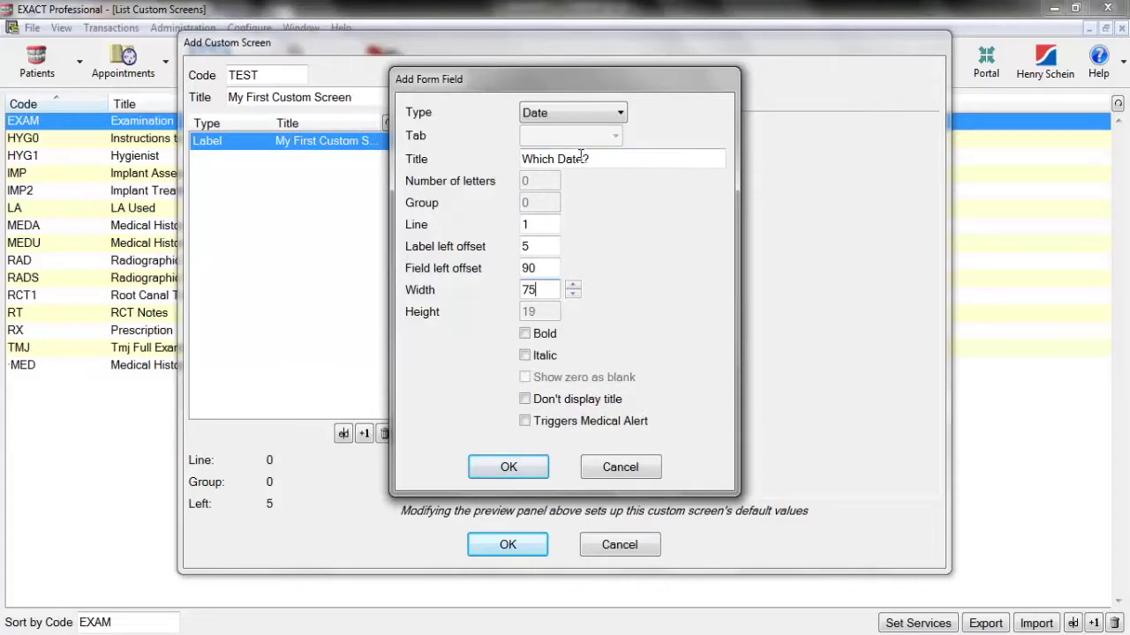
drag(605, 159, 408, 159)
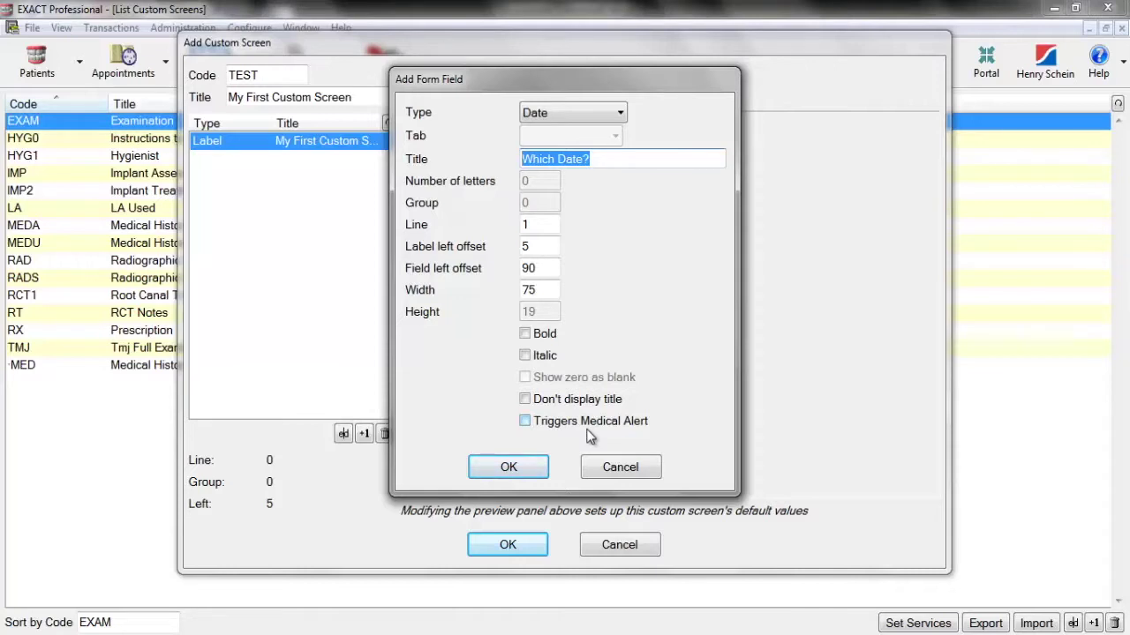
click(513, 464)
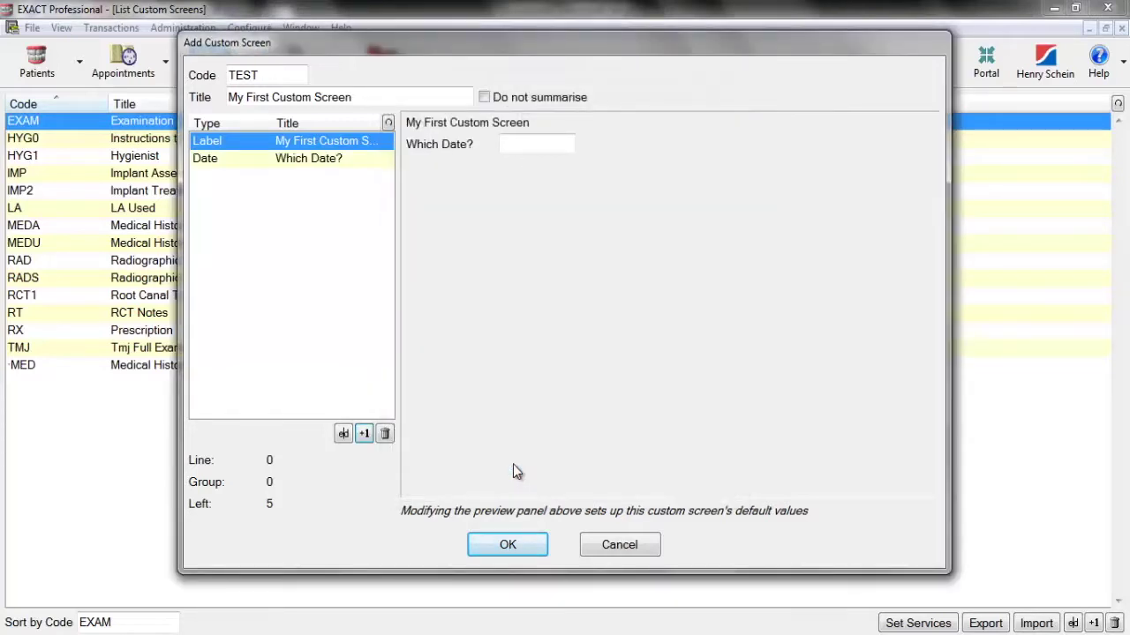
Step: Try a default date in the "Which Date?" preview field, step it to 23/01/2015, and clear it
click(534, 144)
text(01012015)
click(587, 139)
drag(587, 140, 587, 142)
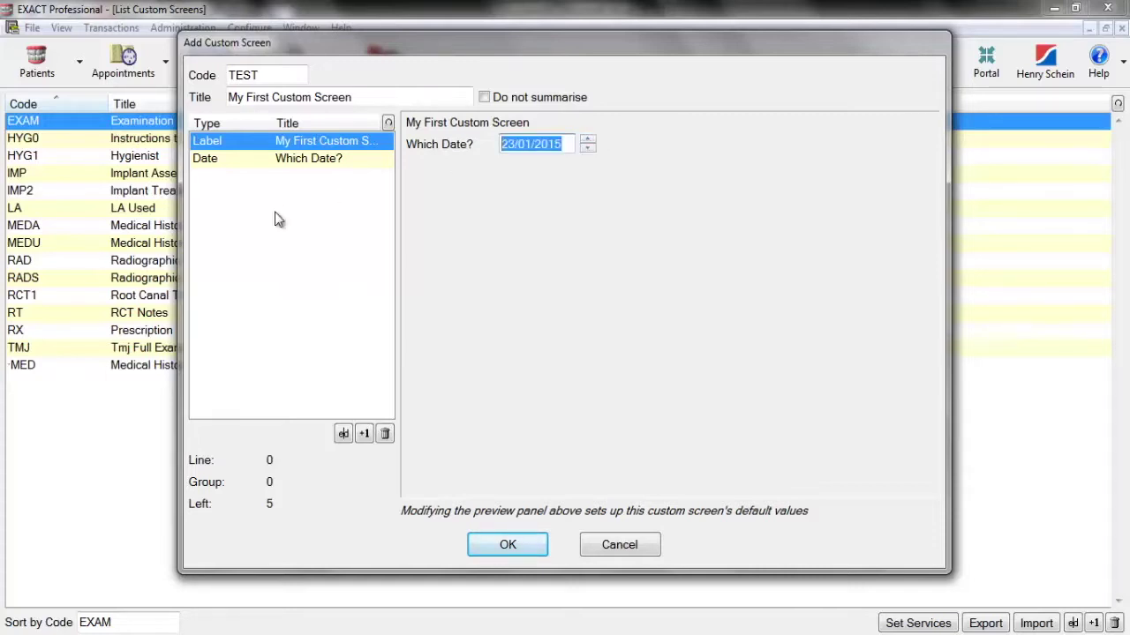
key(BackSpace)
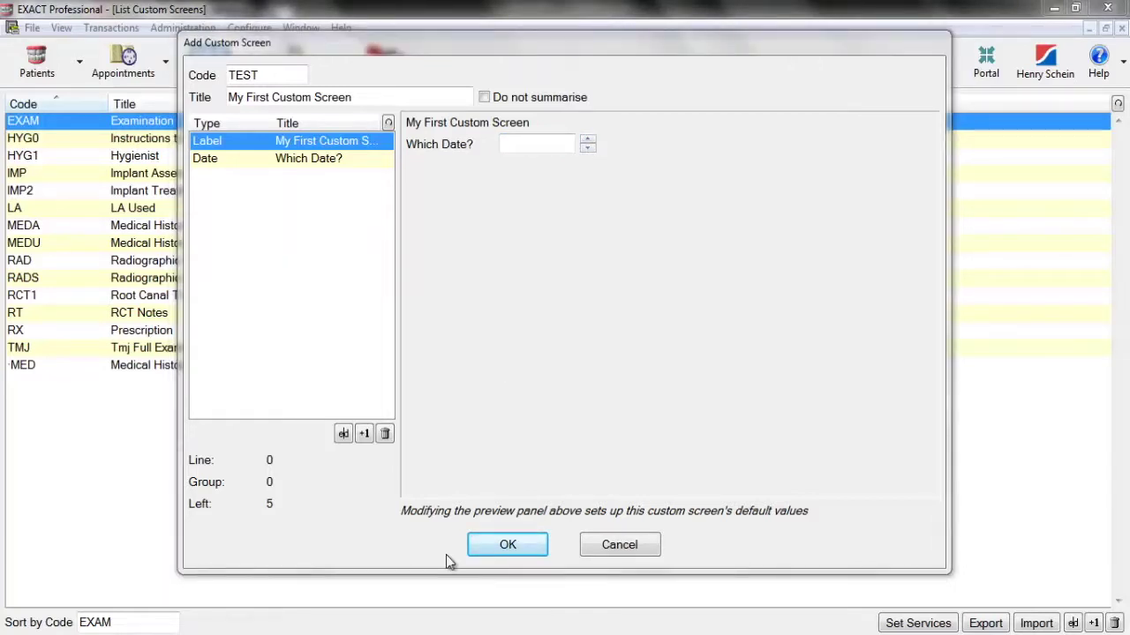
Step: Add a Number form field titled "Number of Fields" to the custom screen, keeping its default position and width
click(361, 435)
click(579, 112)
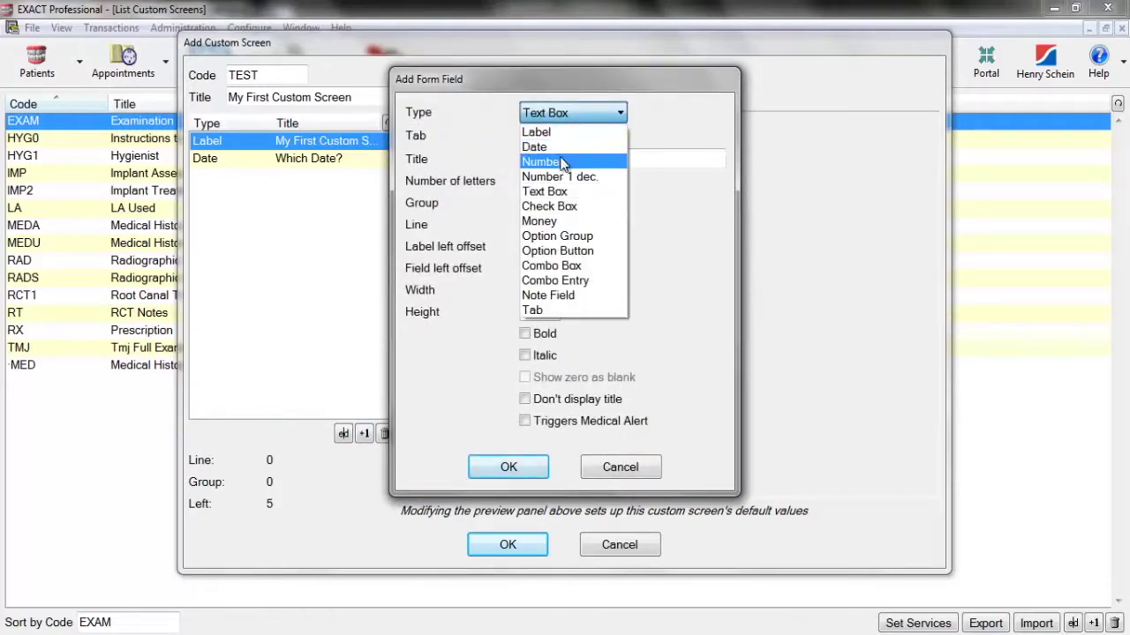
click(554, 152)
click(552, 159)
text(N)
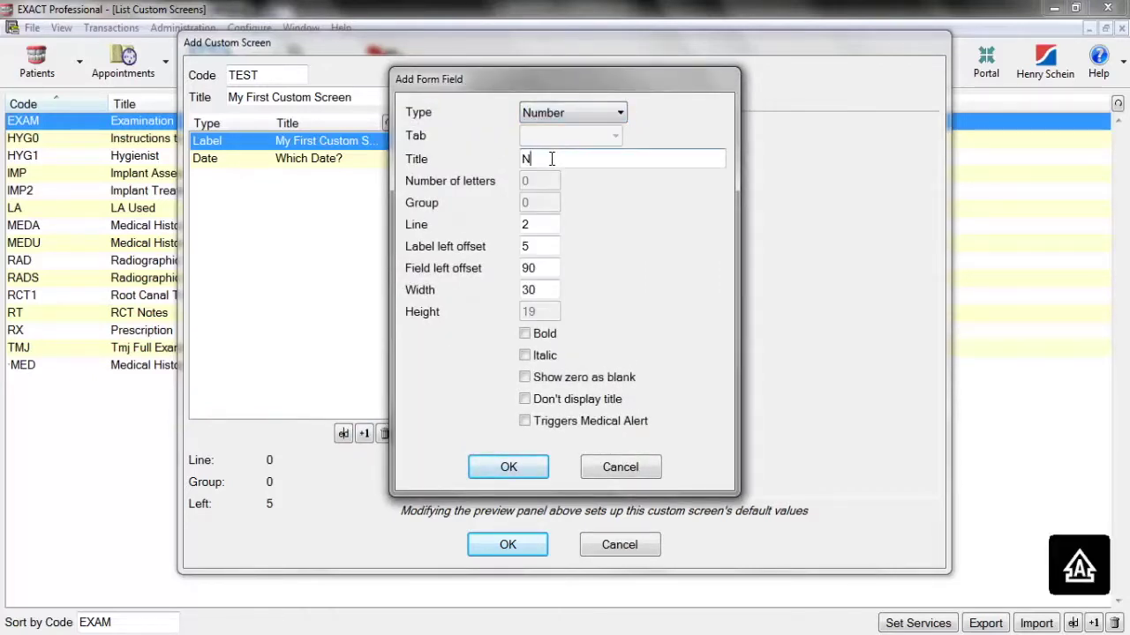
text(umber of Fields)
click(546, 220)
click(541, 246)
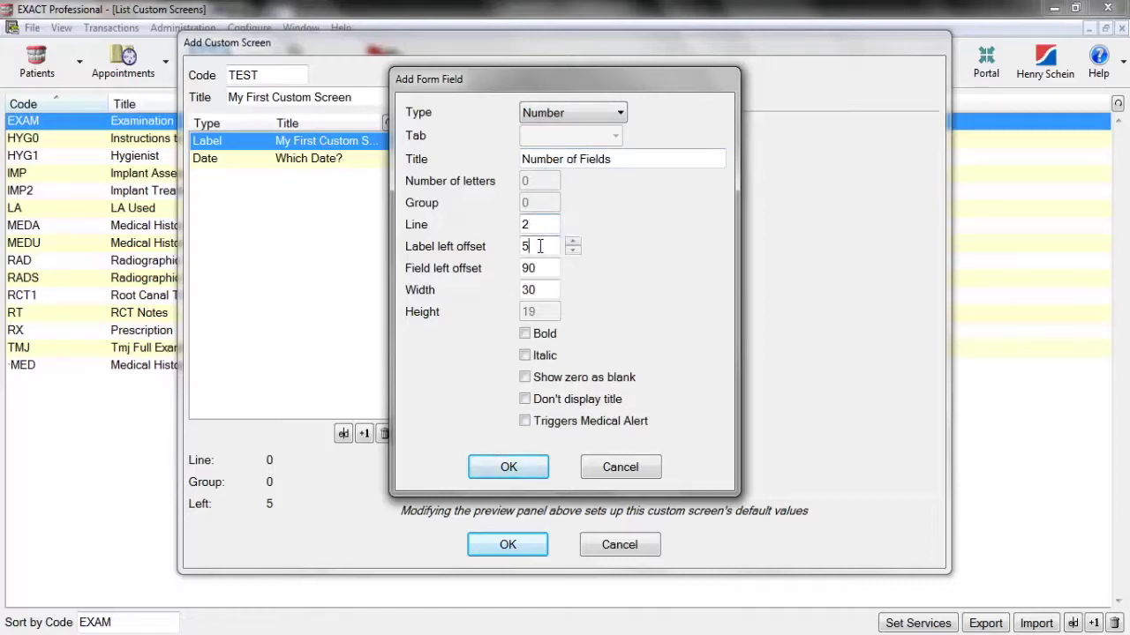
click(546, 289)
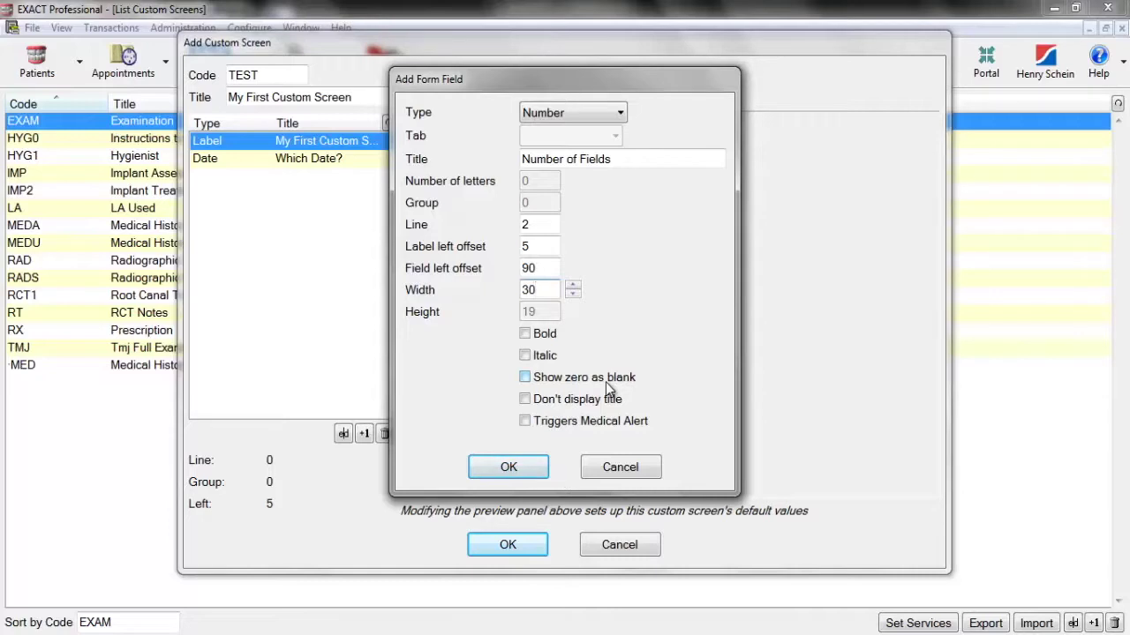
click(518, 465)
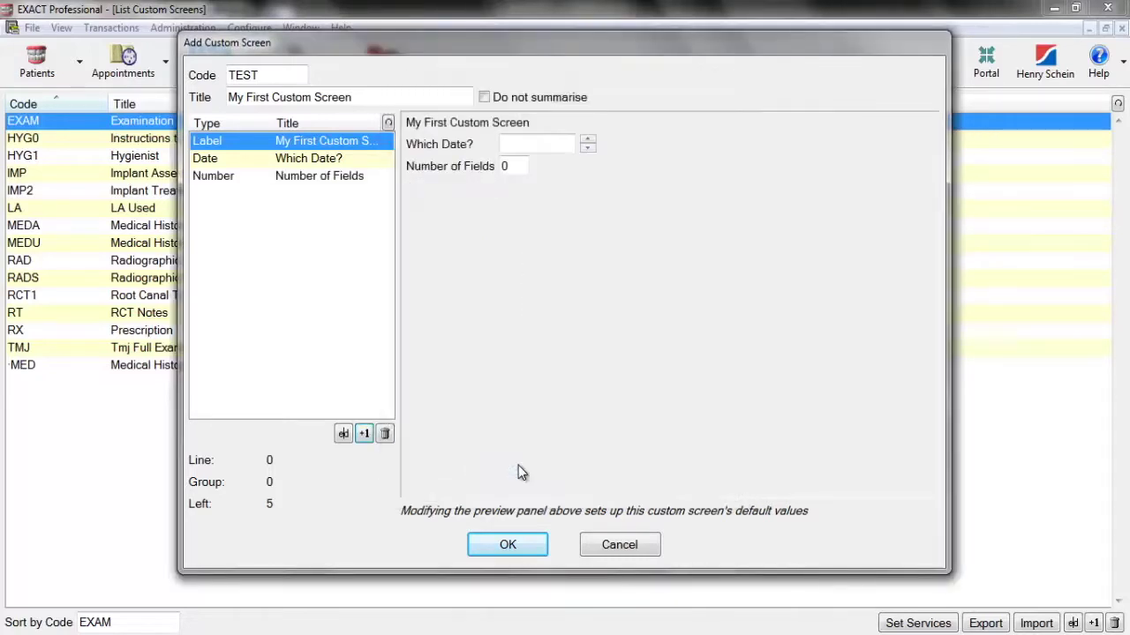
Step: Try stepping the default value of the "Number of Fields" preview field up and back down to 0
click(514, 166)
click(542, 163)
click(542, 163)
click(542, 163)
click(542, 163)
click(542, 170)
click(542, 170)
click(542, 170)
click(542, 171)
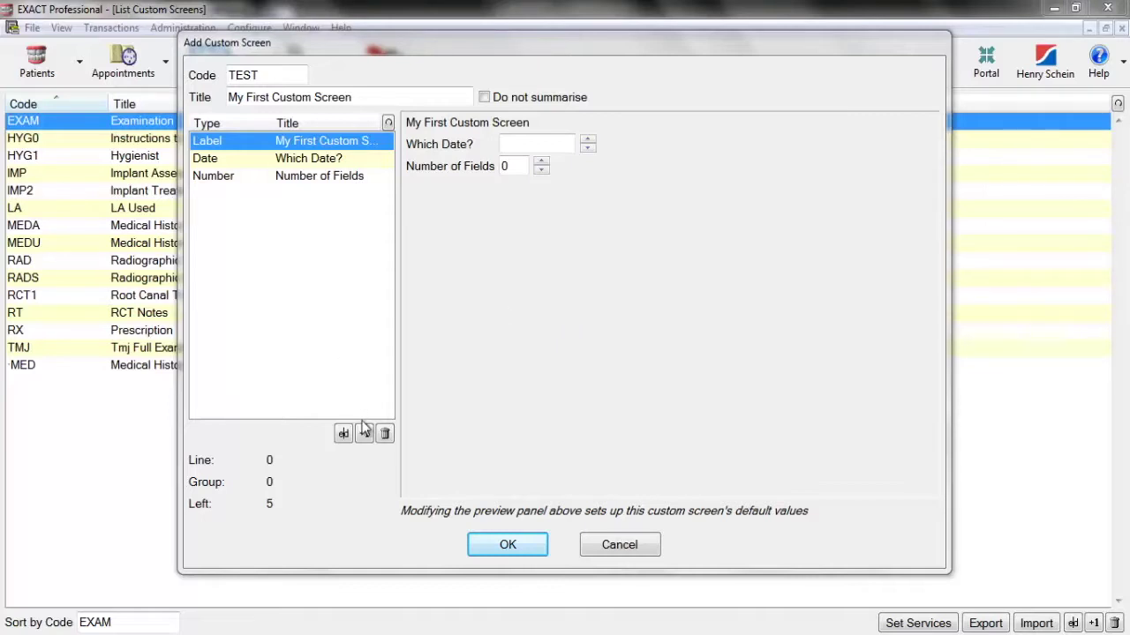
Step: Add a Text Box form field titled "Add Text Please", keeping the default 20 letters and width of 140
click(366, 434)
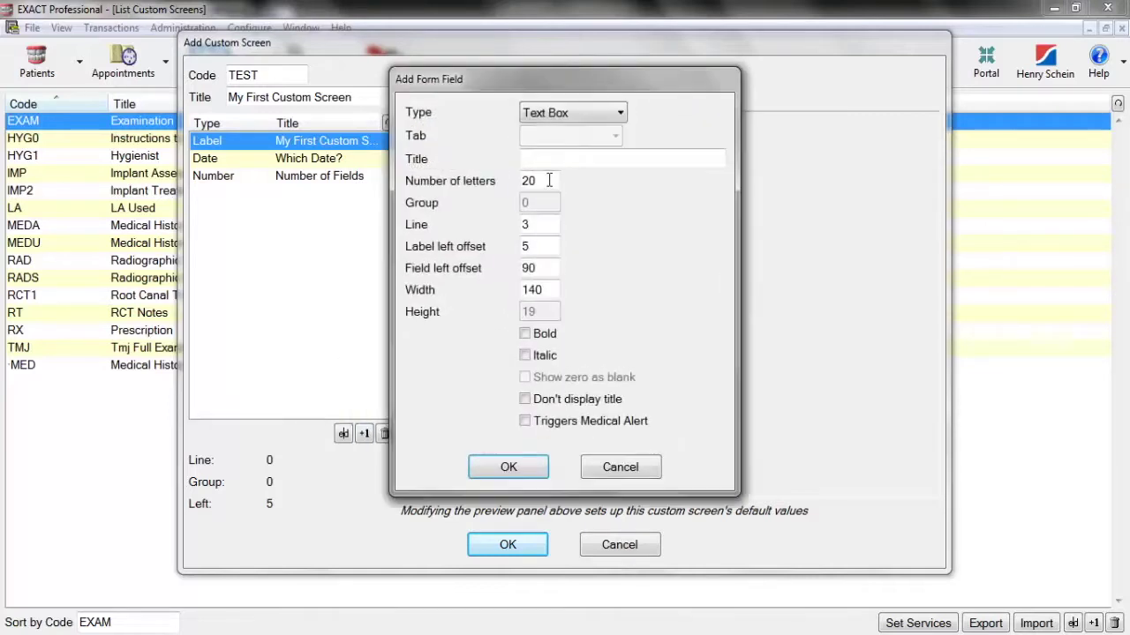
click(599, 154)
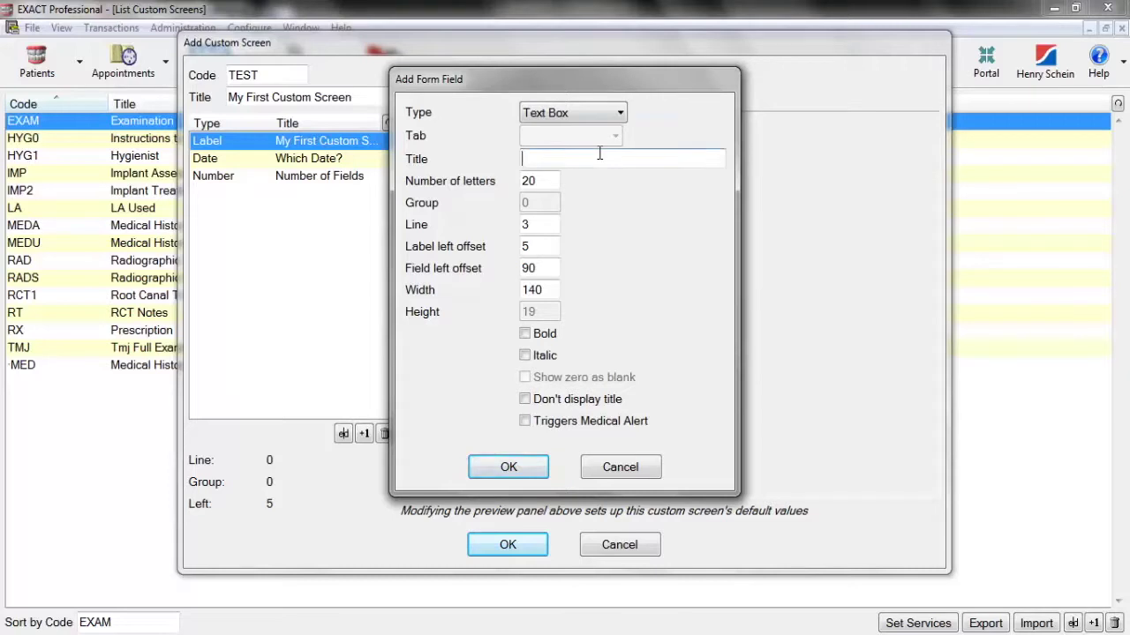
text(Add)
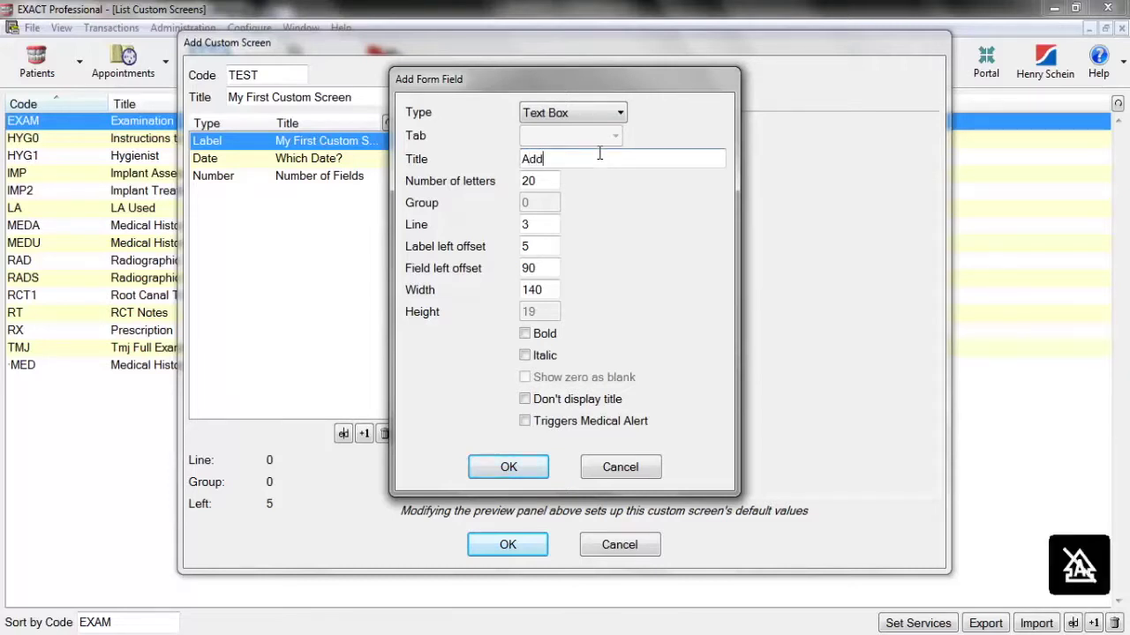
text( Text Please)
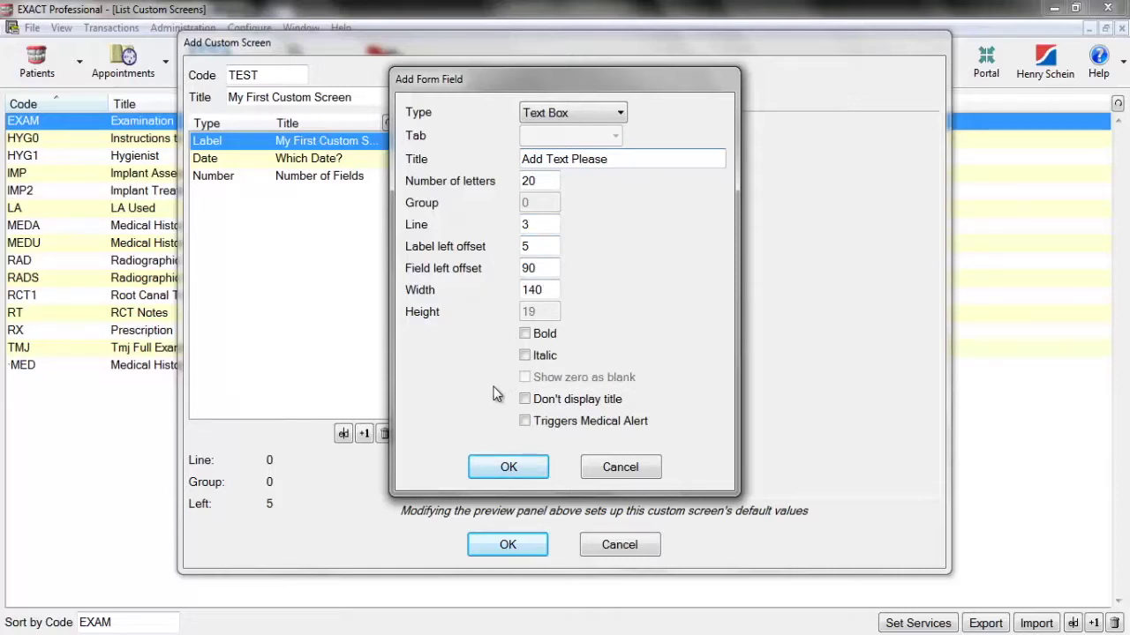
click(508, 470)
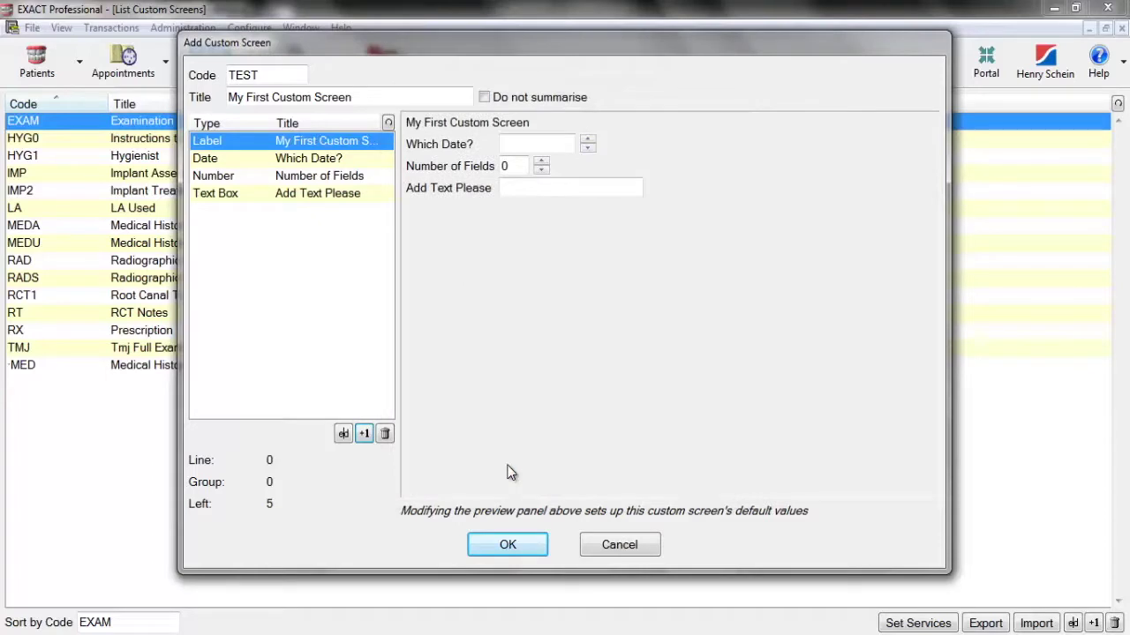
Step: Try entering sample text in the "Add Text Please" preview field and clear it again
click(542, 187)
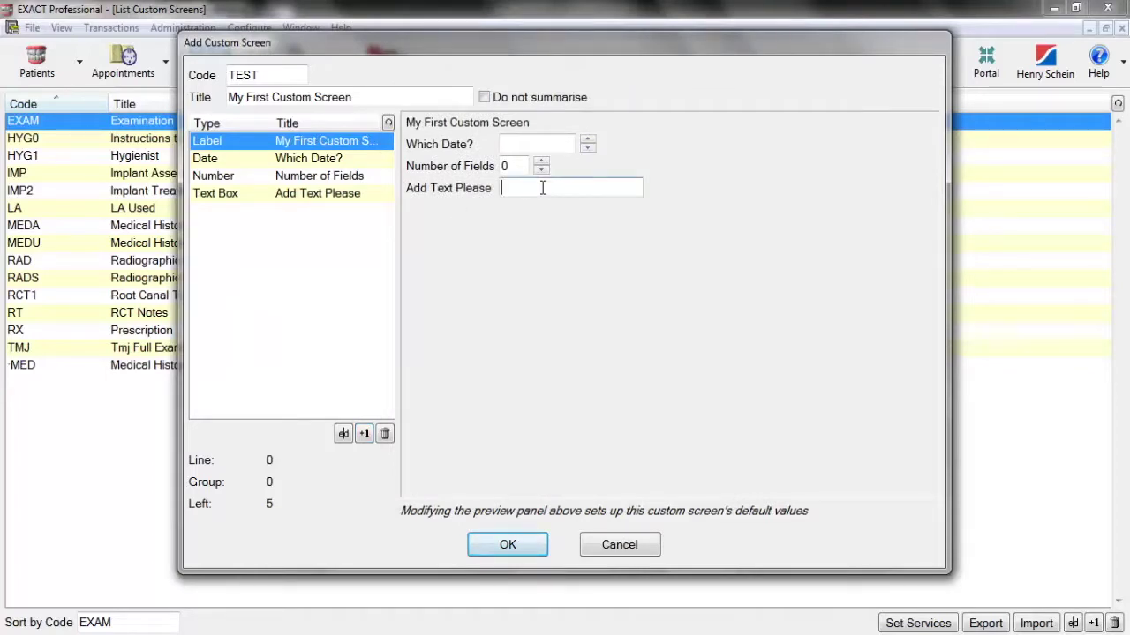
text(Mbkac)
key(BackSpace)
key(BackSpace)
key(BackSpace)
key(BackSpace)
key(BackSpace)
key(BackSpace)
key(BackSpace)
key(BackSpace)
key(BackSpace)
key(BackSpace)
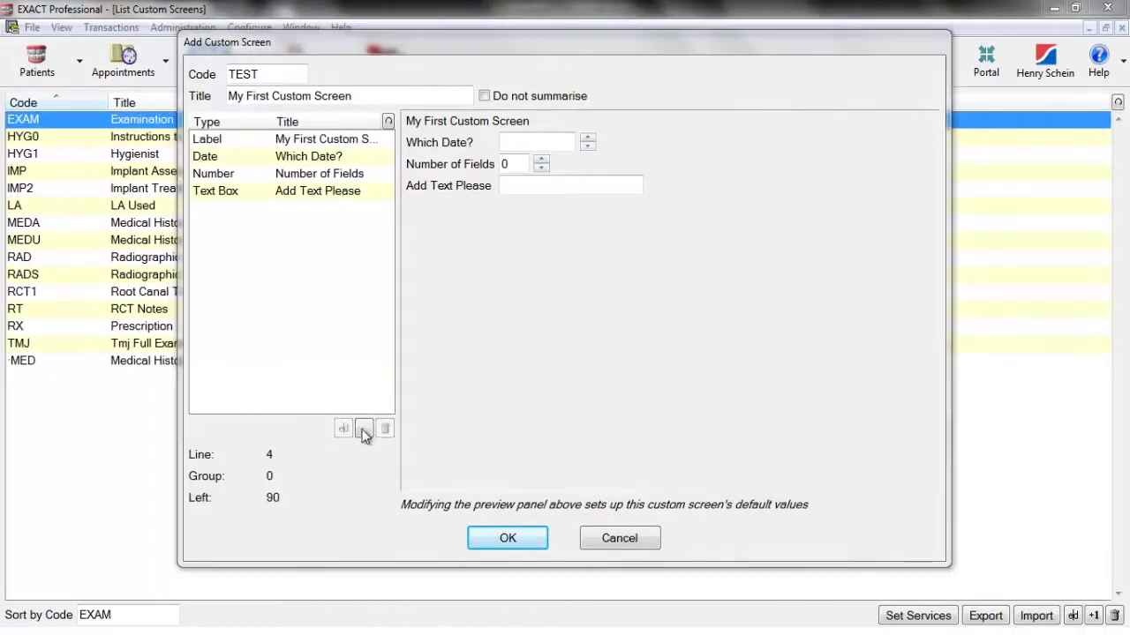
Step: Add a Check Box form field titled "Check This Box" and test ticking and unticking it in the preview
click(363, 429)
click(596, 113)
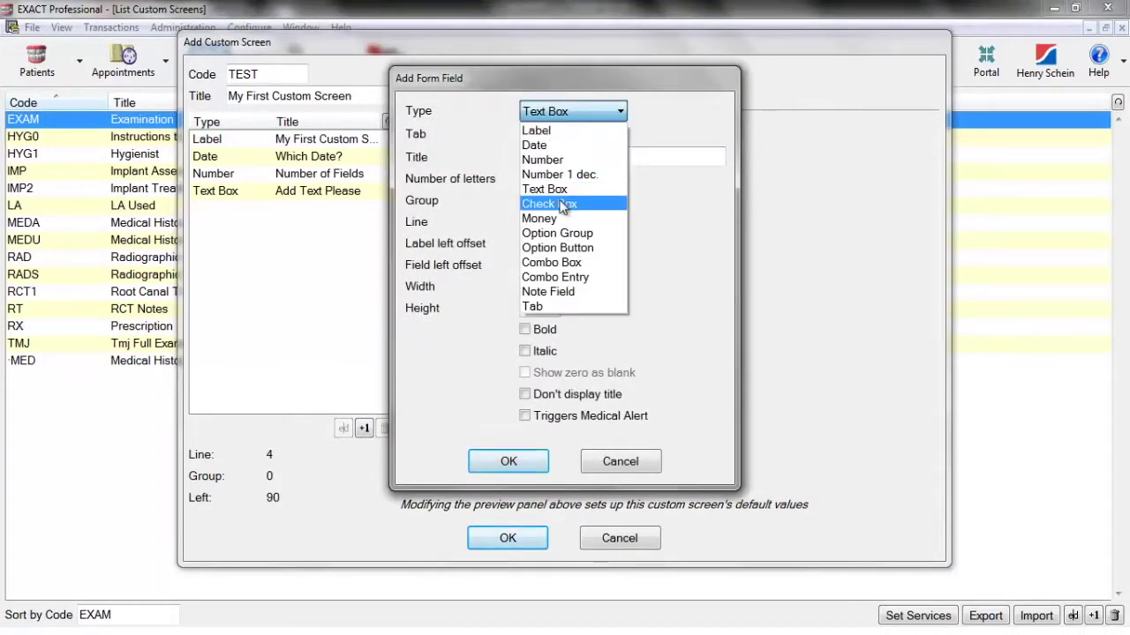
click(563, 204)
click(544, 156)
text(Check)
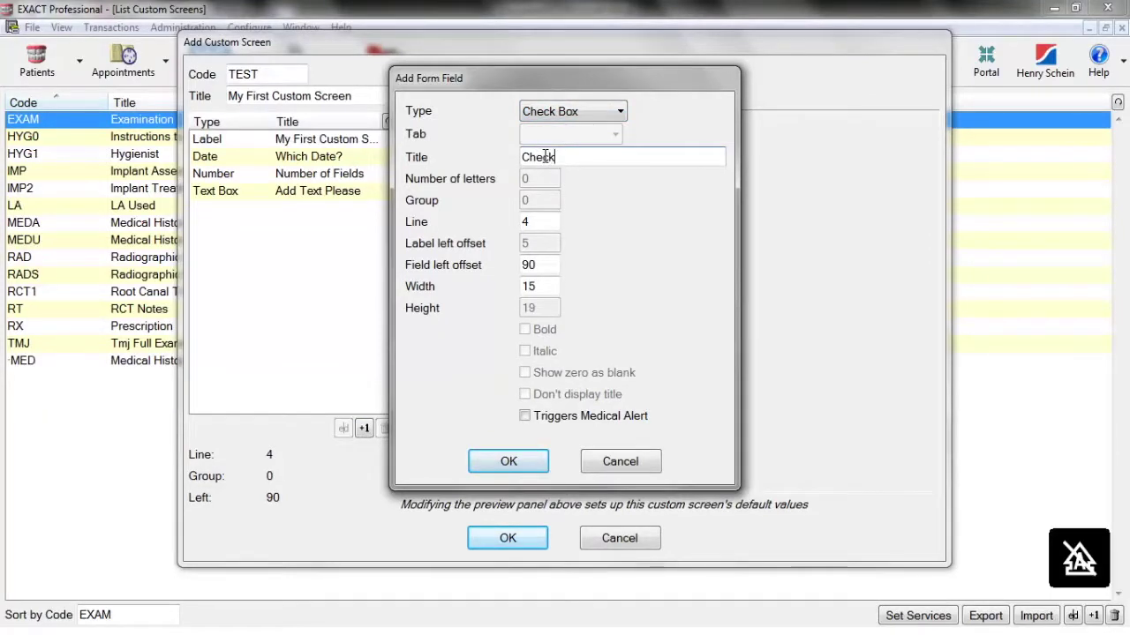
text( This Box)
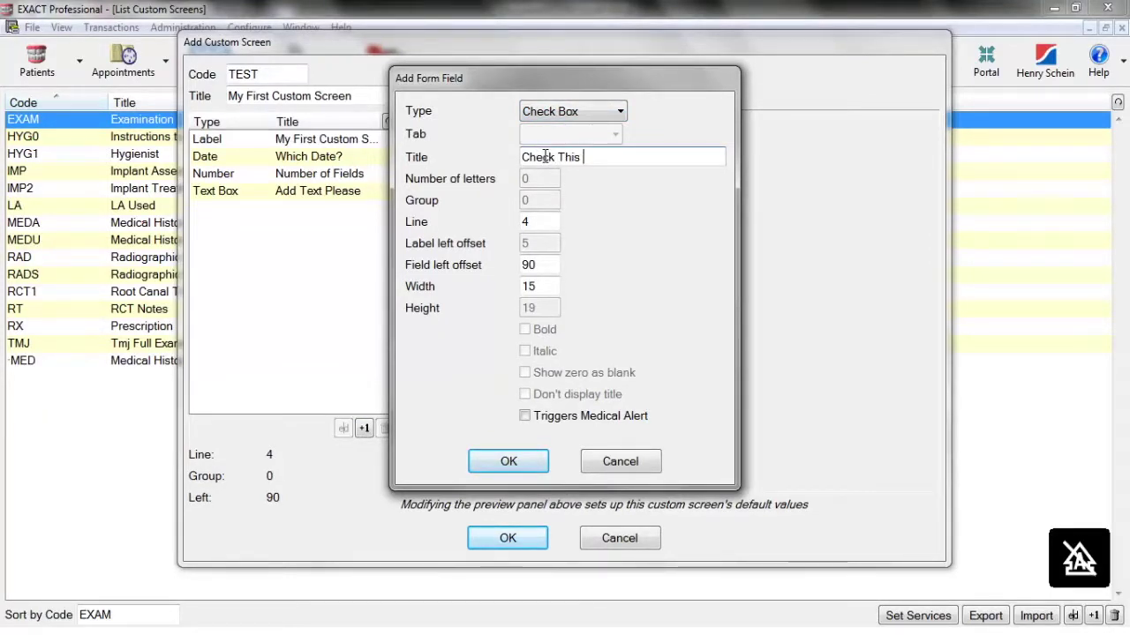
click(509, 464)
click(504, 208)
click(504, 208)
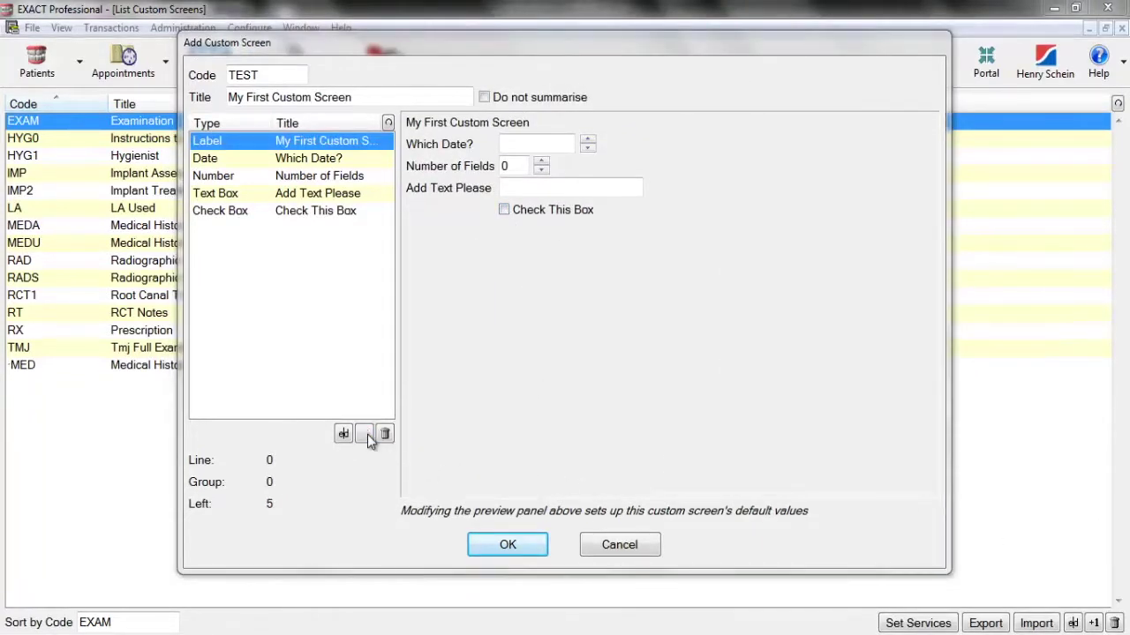
Step: Add a Money form field titled "Cost?" to the custom screen
click(363, 433)
click(587, 116)
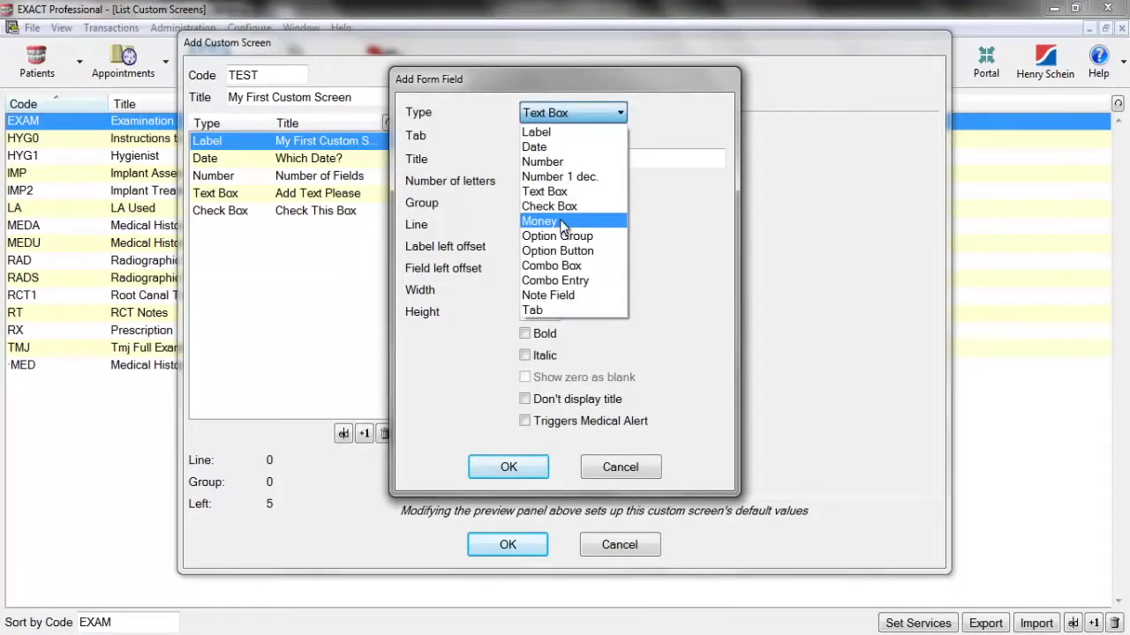
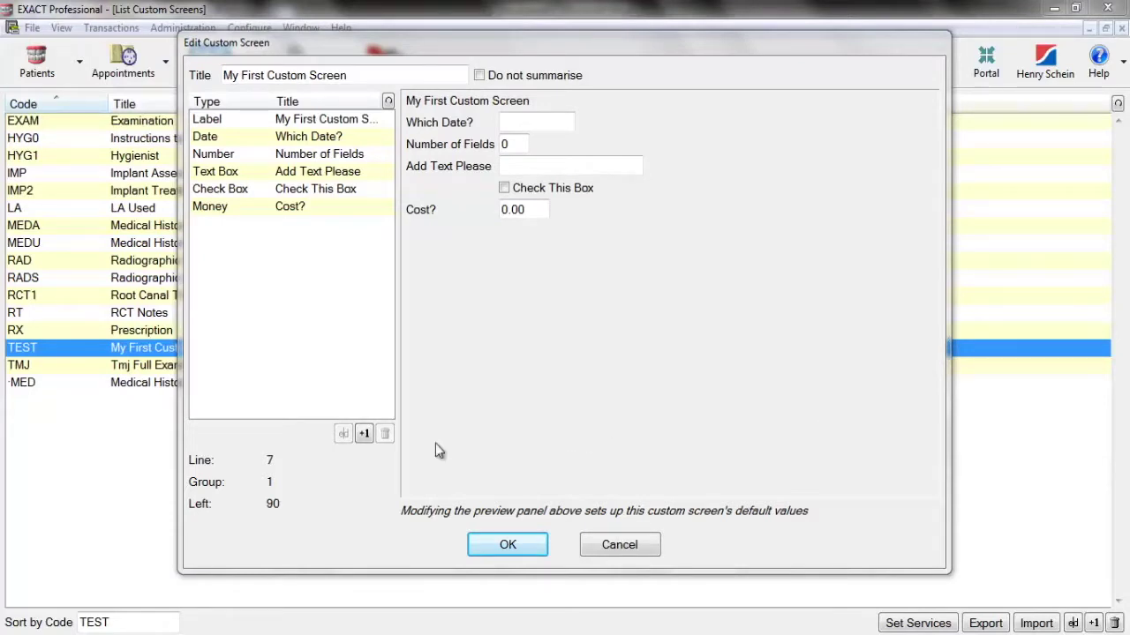
Step: Add an Option Group form field titled "Which Option?" to the custom screen, keeping it in group 1
click(364, 433)
click(620, 113)
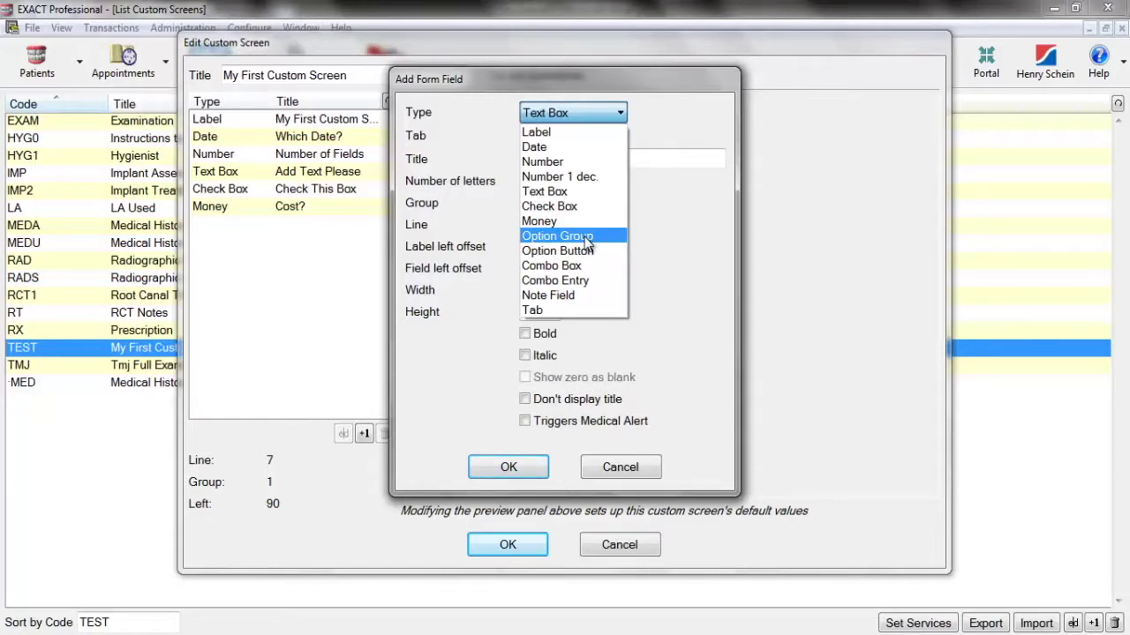
click(585, 237)
click(569, 159)
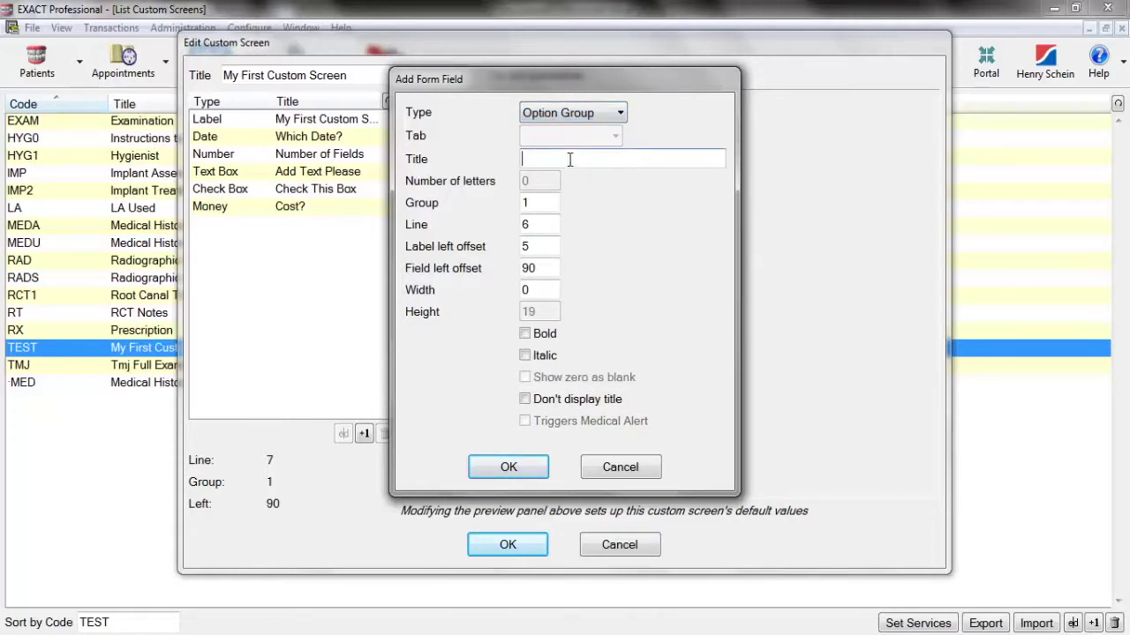
text(Which Option?)
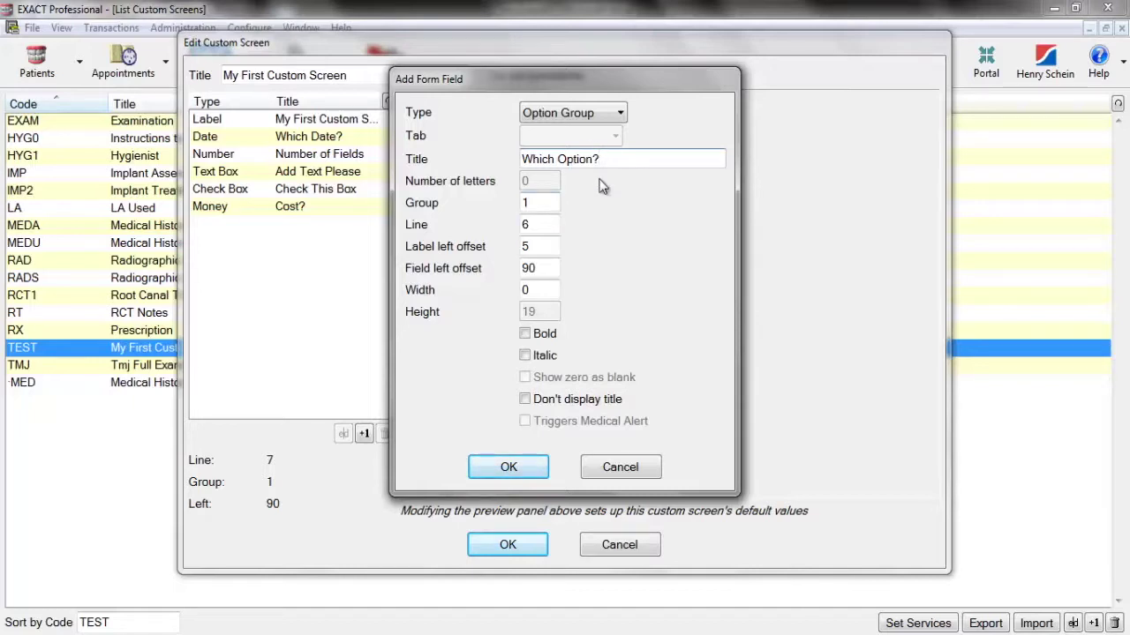
click(517, 467)
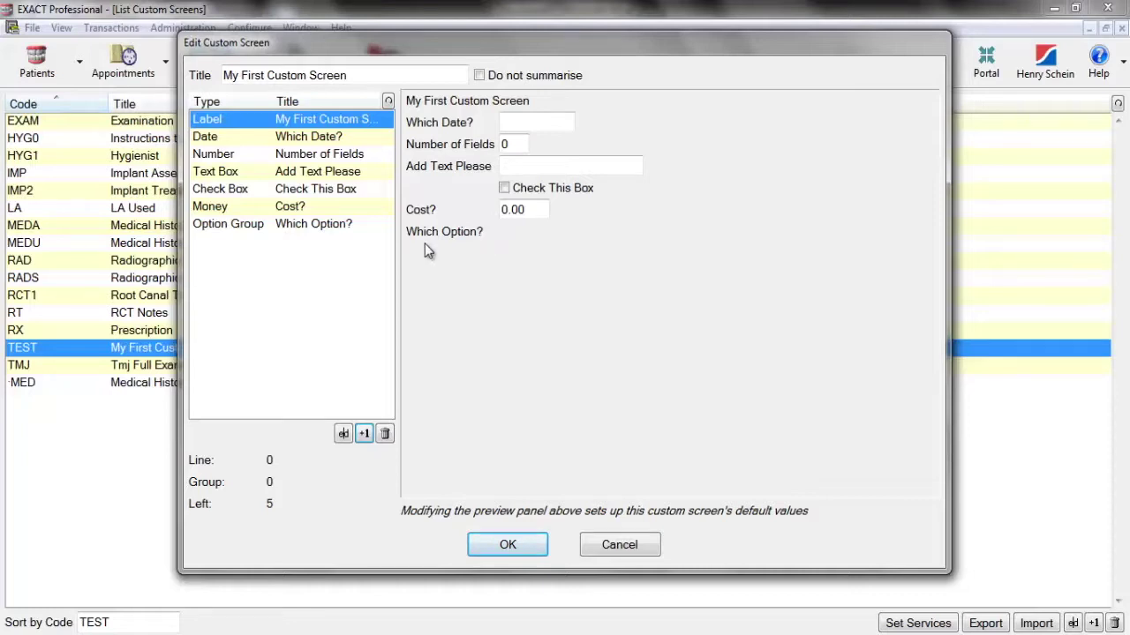
Step: Add an Option Button form field titled "Option 1" in group 1, below the "Which Option?" title
click(365, 433)
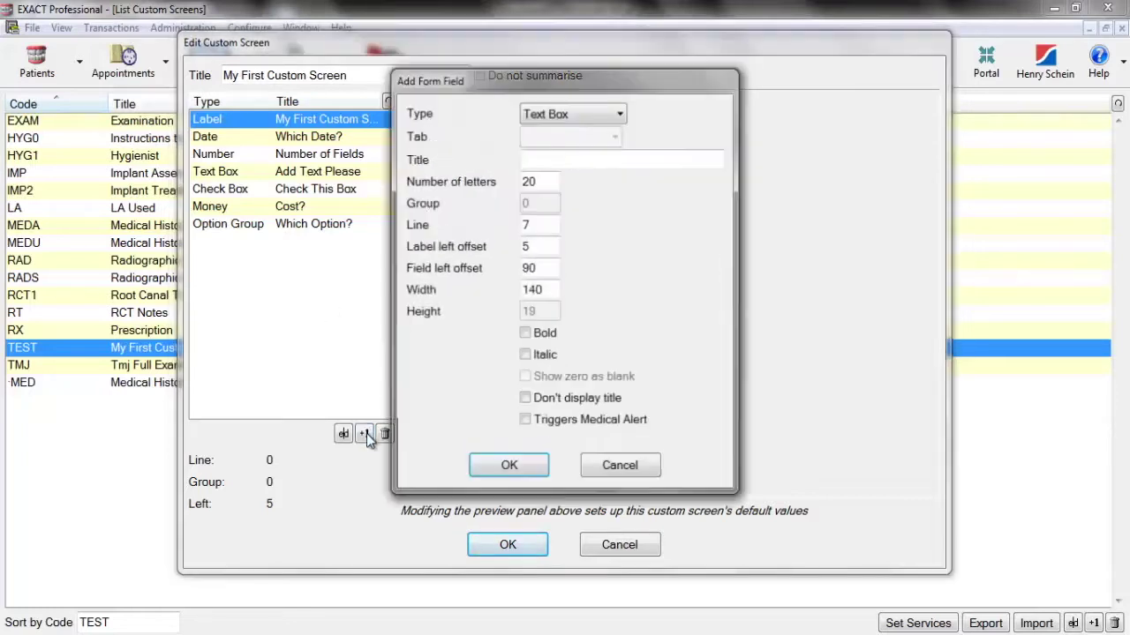
click(578, 113)
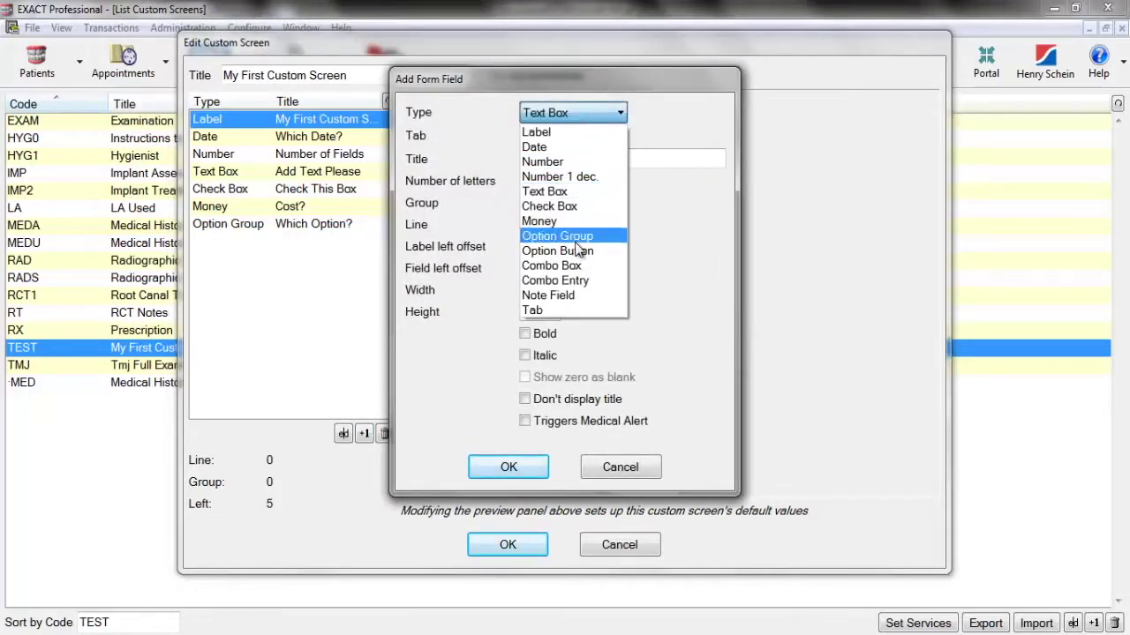
click(578, 251)
click(555, 156)
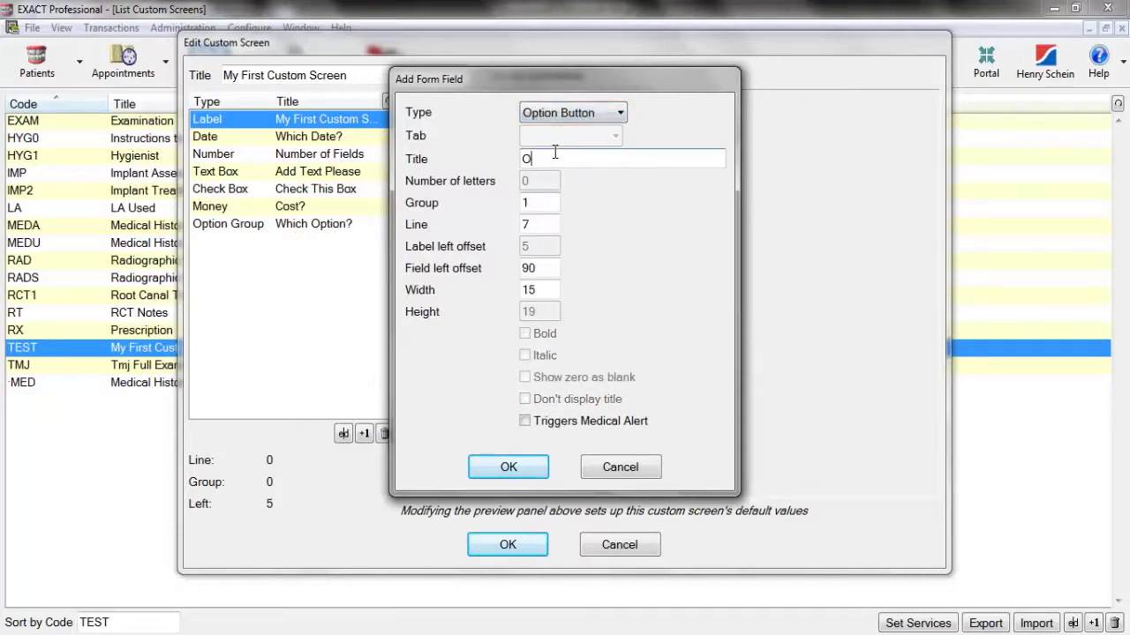
text(Option 1)
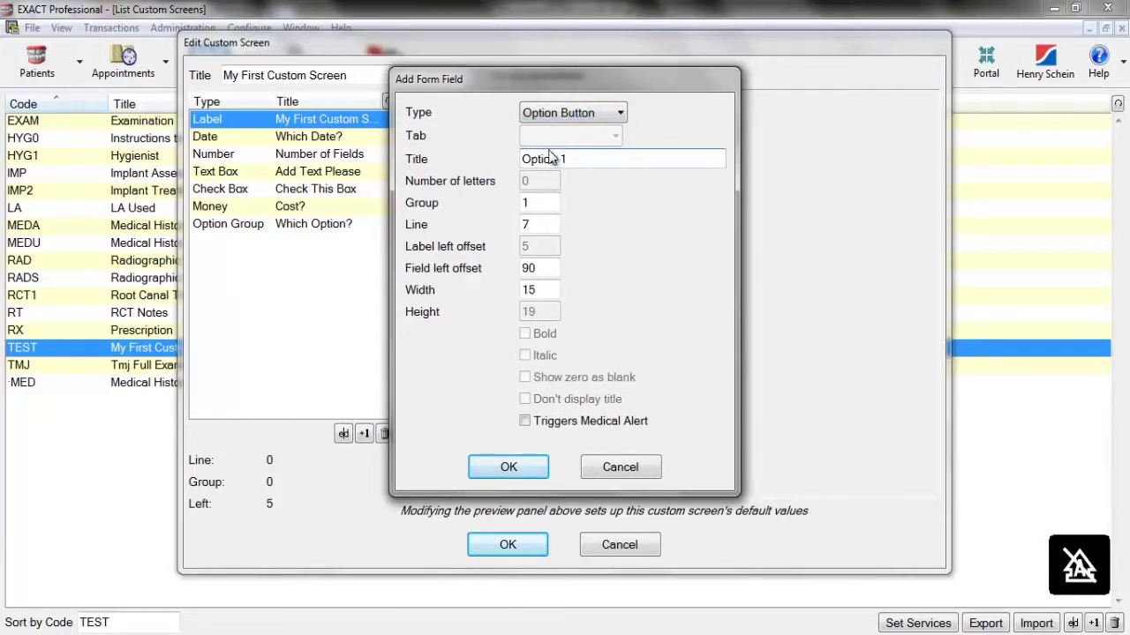
click(512, 468)
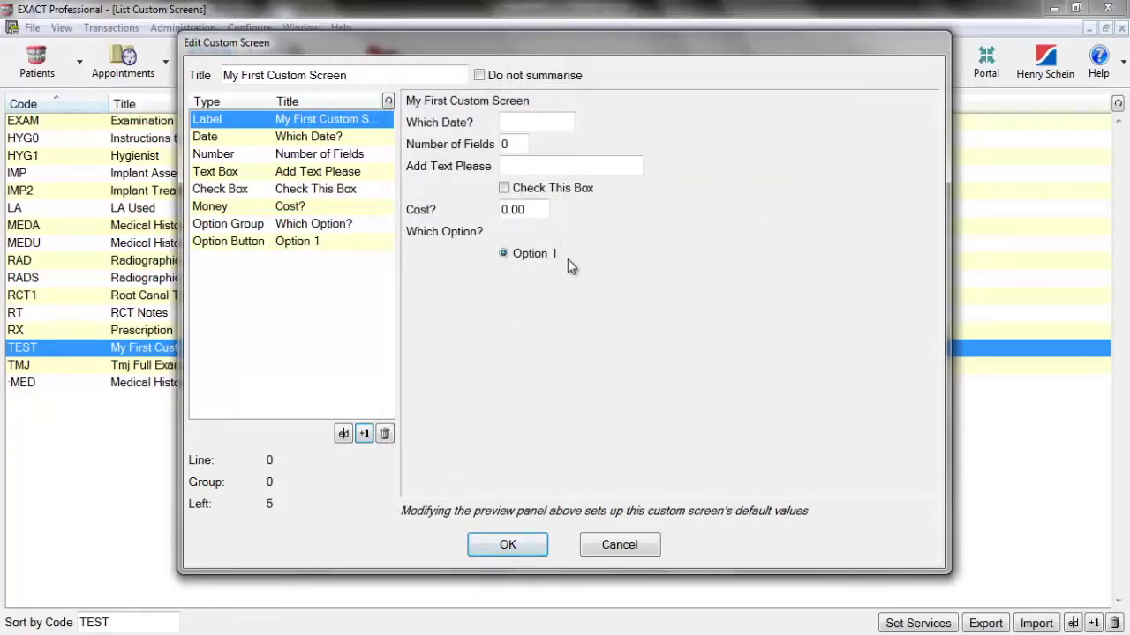
Step: Add an Option Button form field titled "Option 2" in group 1, on the line below Option 1
click(364, 434)
click(561, 113)
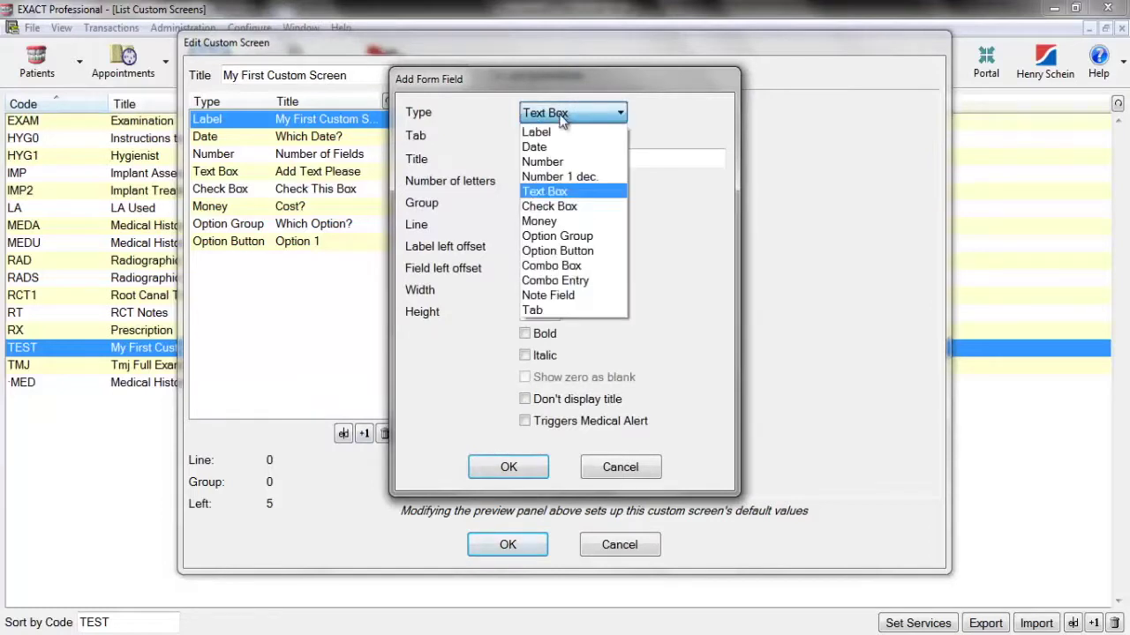
click(570, 248)
click(561, 159)
text(Option 2)
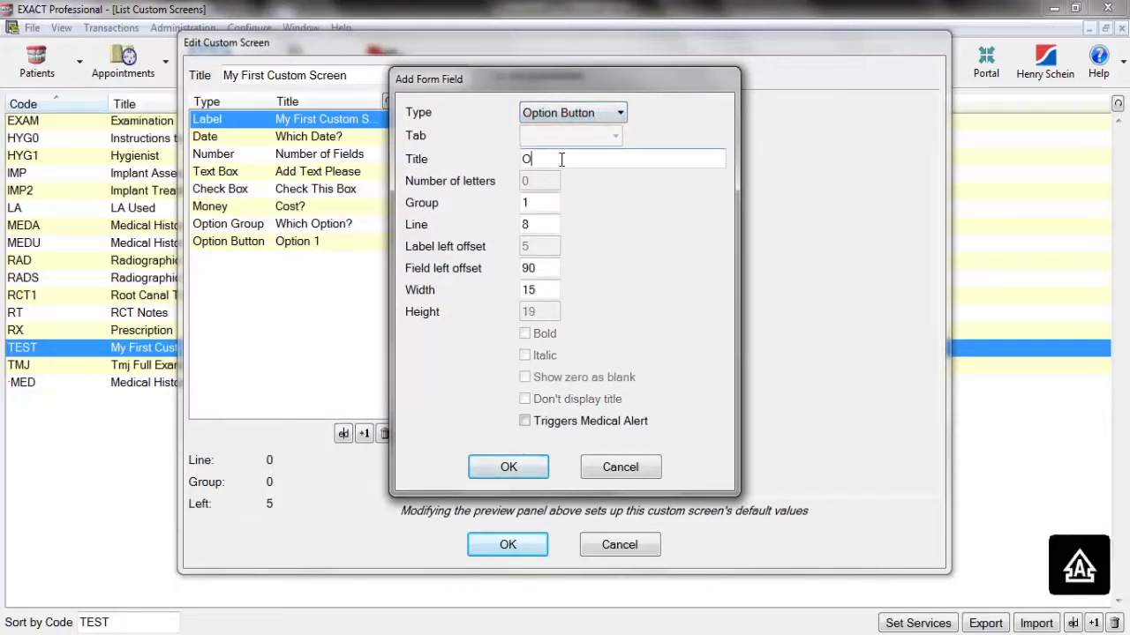
click(526, 475)
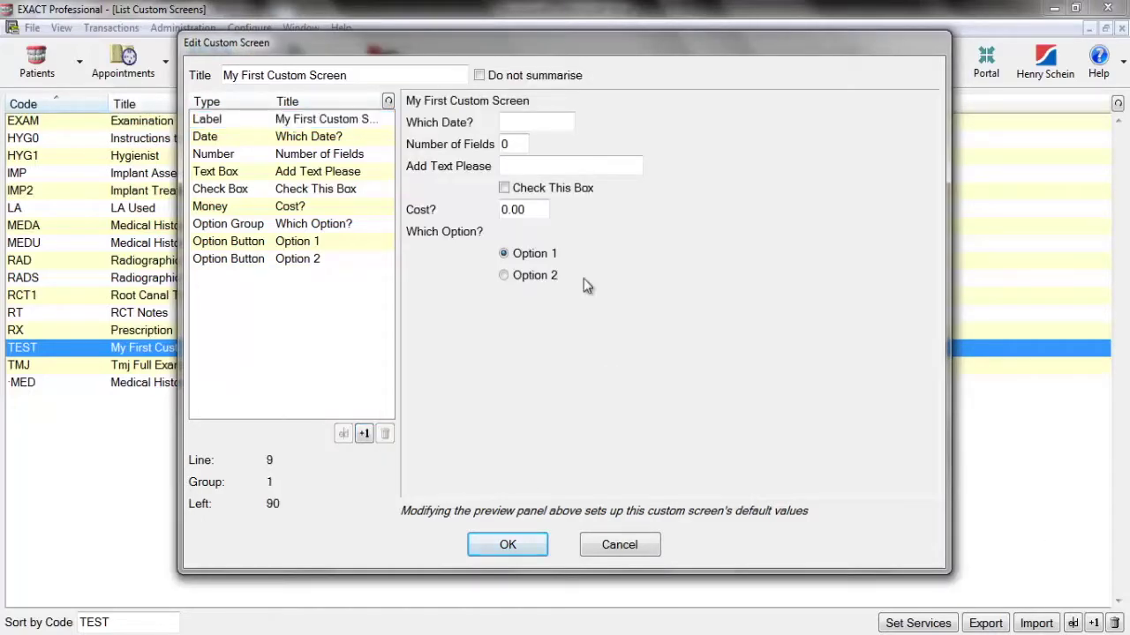
Step: Add an Option Button form field titled "Option 3" in group 1, on the line below Option 2
click(364, 433)
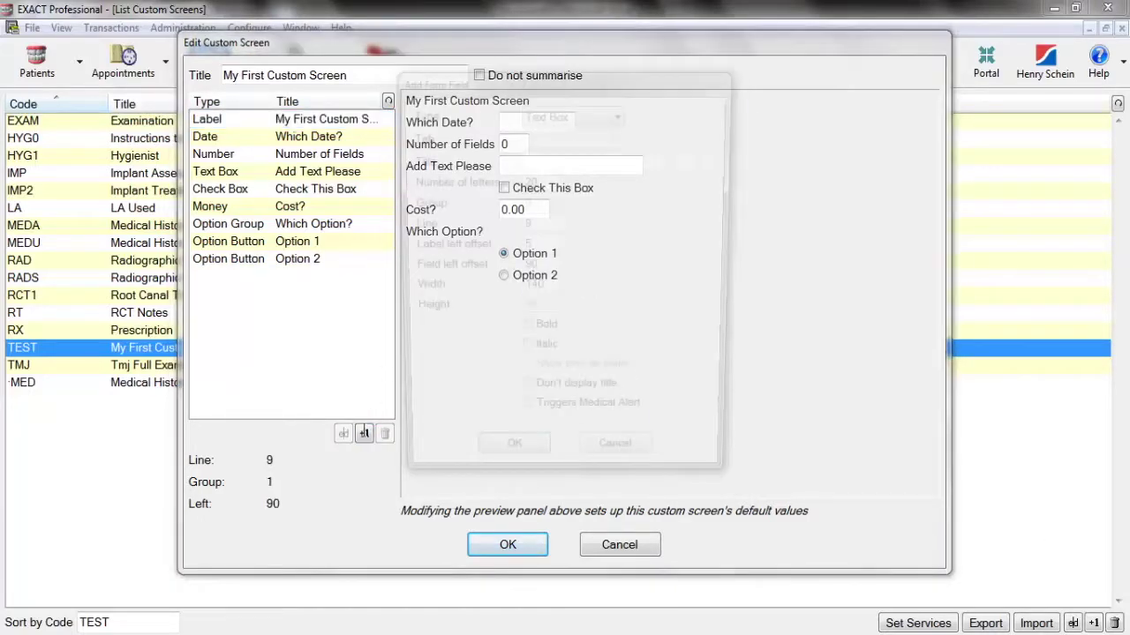
click(576, 113)
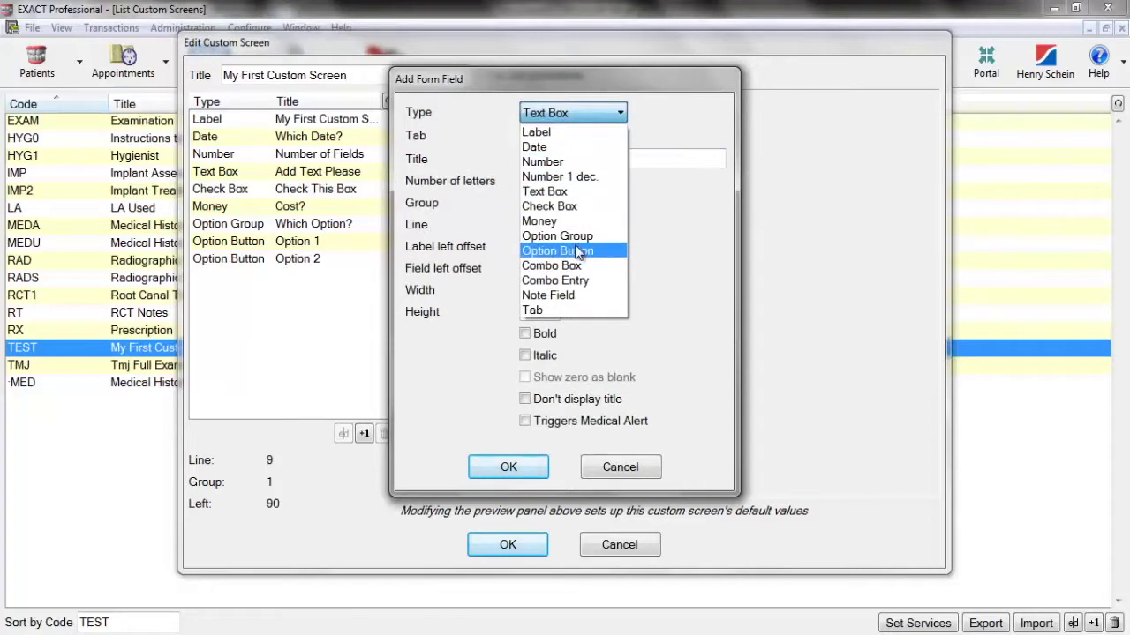
click(576, 248)
click(552, 157)
text(Option 3)
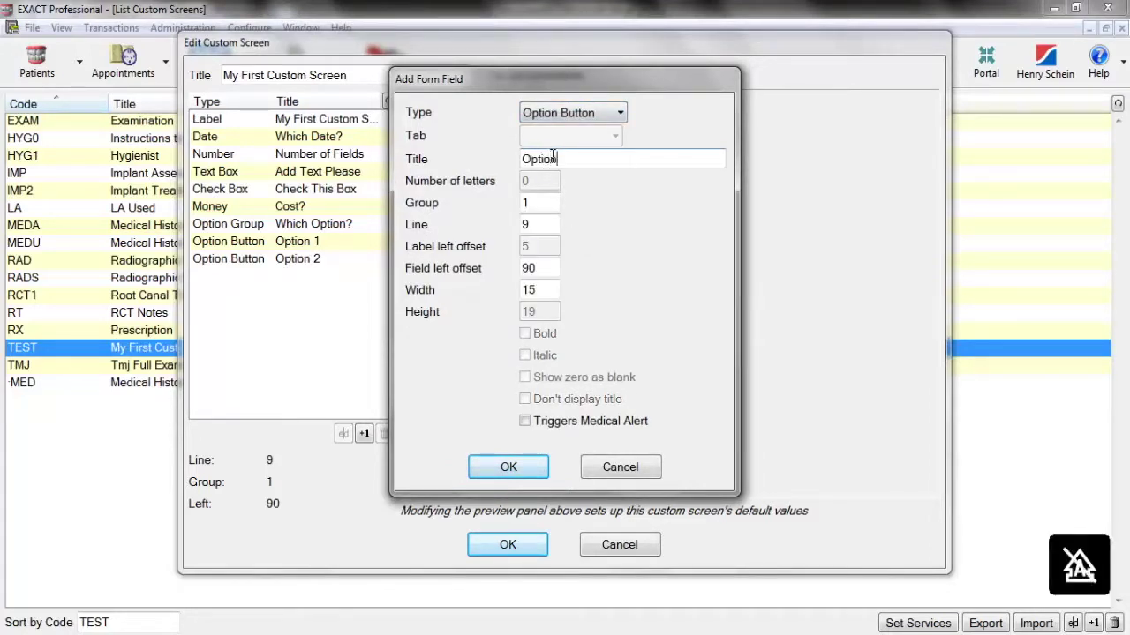
click(510, 468)
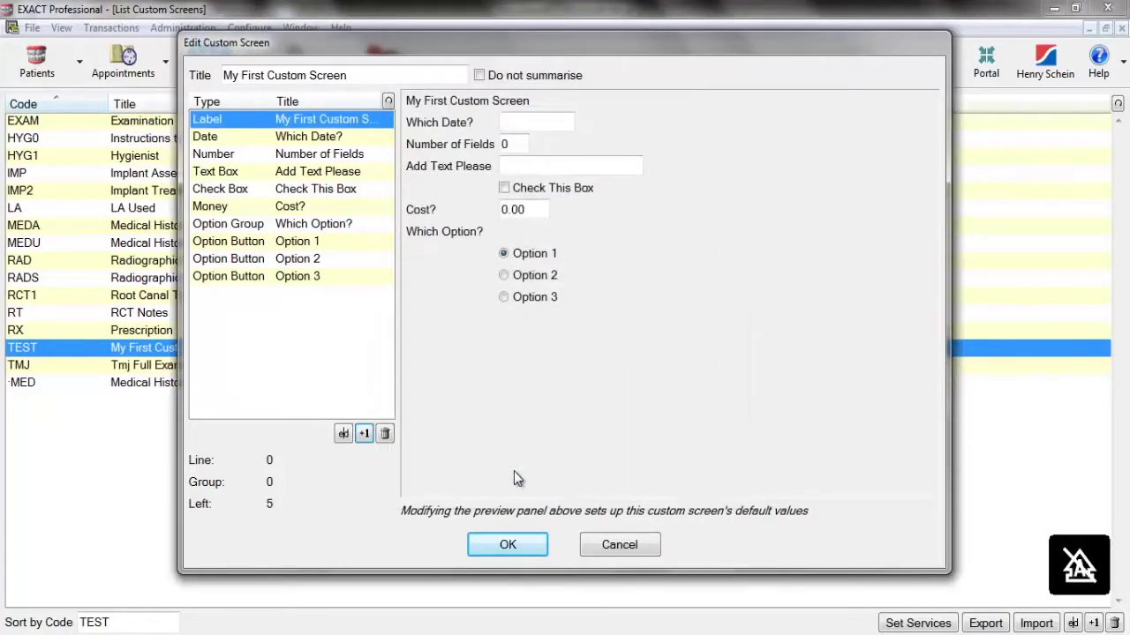
Step: Try out Option 2 and Option 3 in the preview, finishing with Option 1 selected as the default
click(504, 275)
click(504, 298)
click(504, 275)
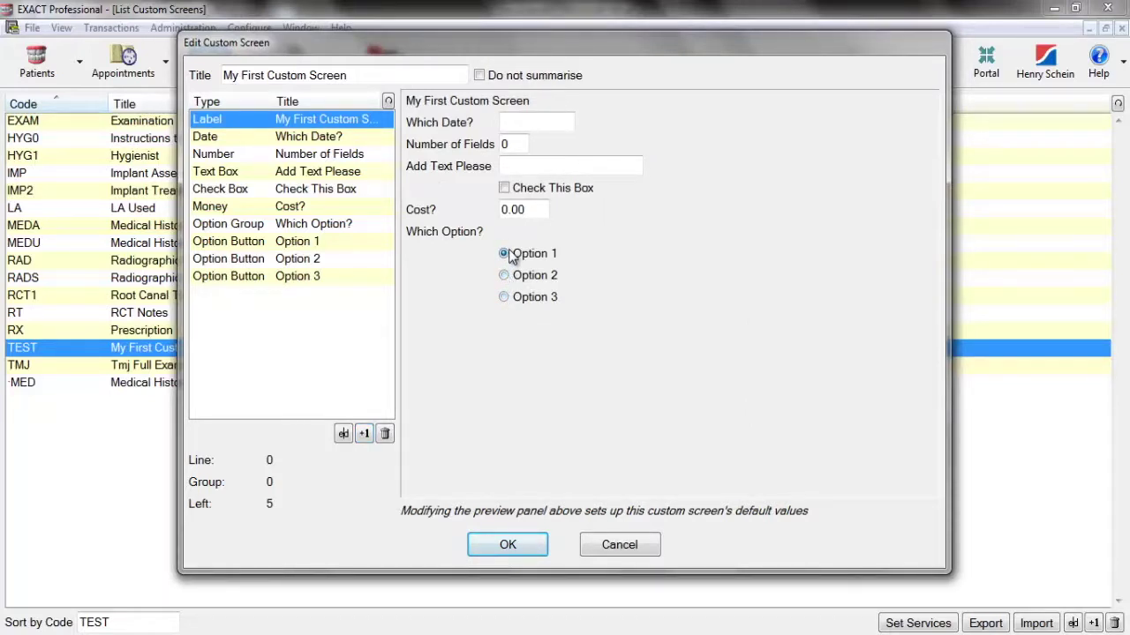
click(504, 254)
Step: Add a Combo Box form field titled "Choice?" in group 2 with a width of 100, and check its list in the preview
click(363, 433)
click(566, 112)
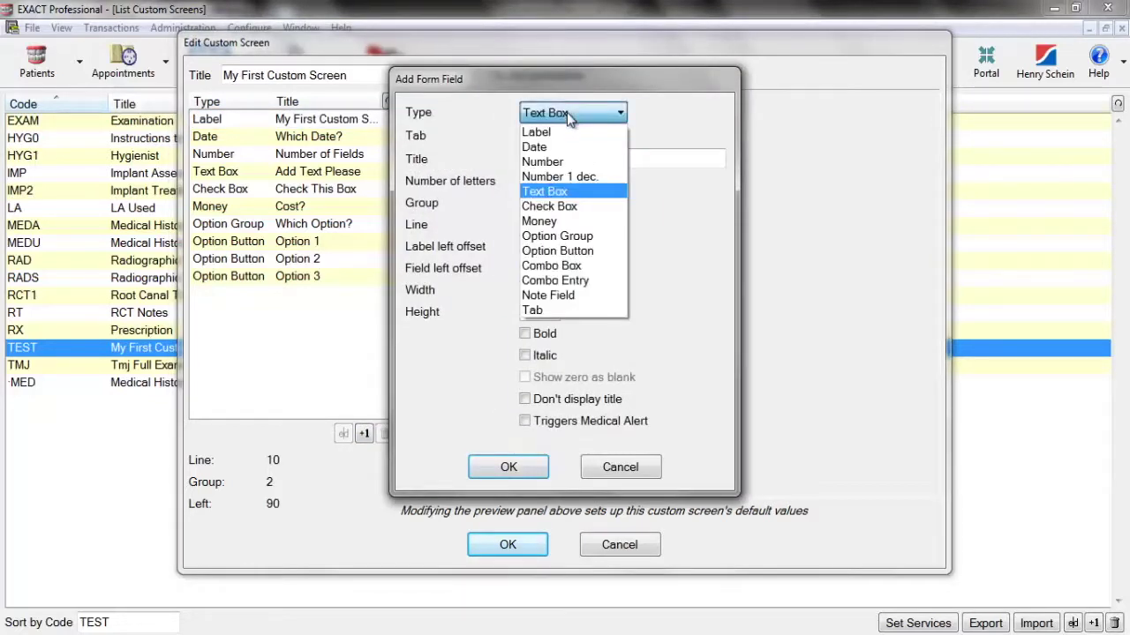
click(575, 265)
click(556, 160)
text(Choice?)
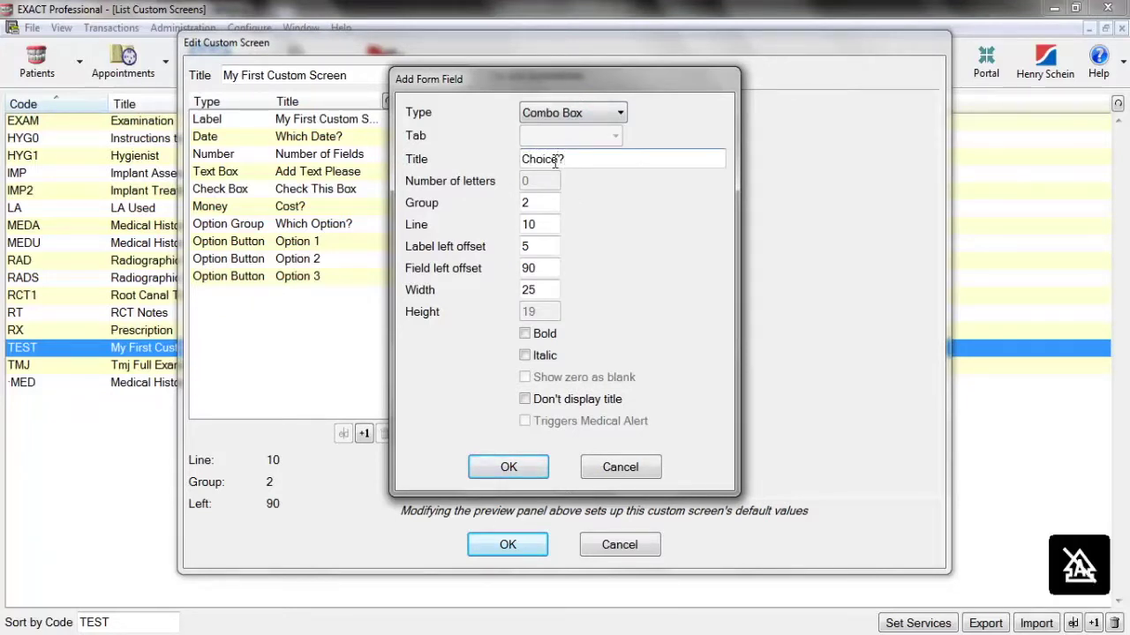
click(541, 289)
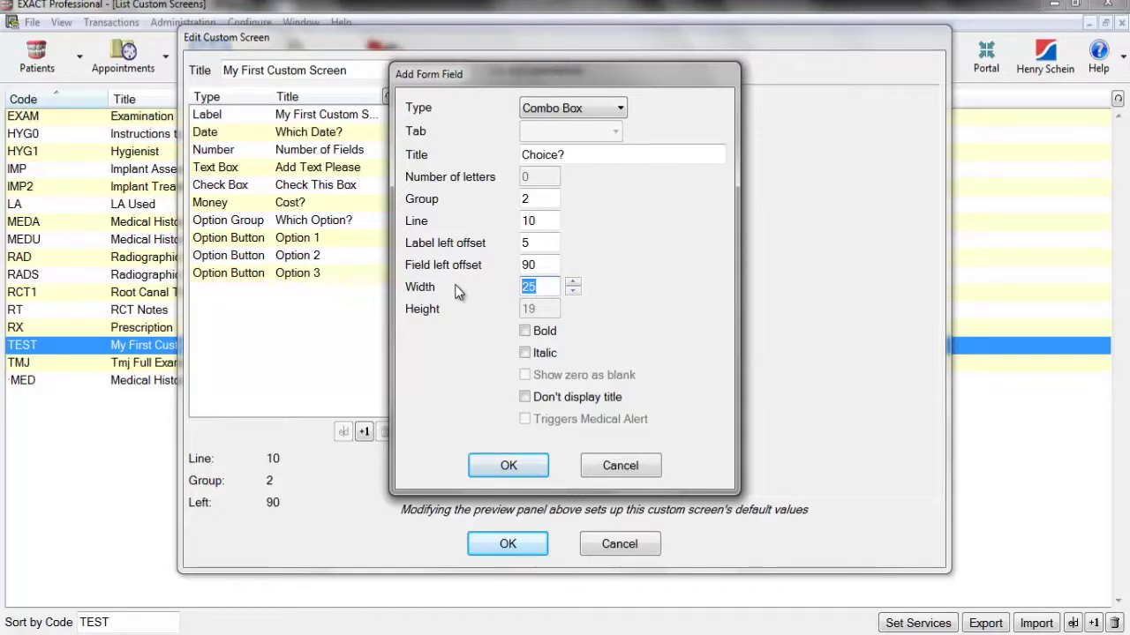
text(100)
click(512, 464)
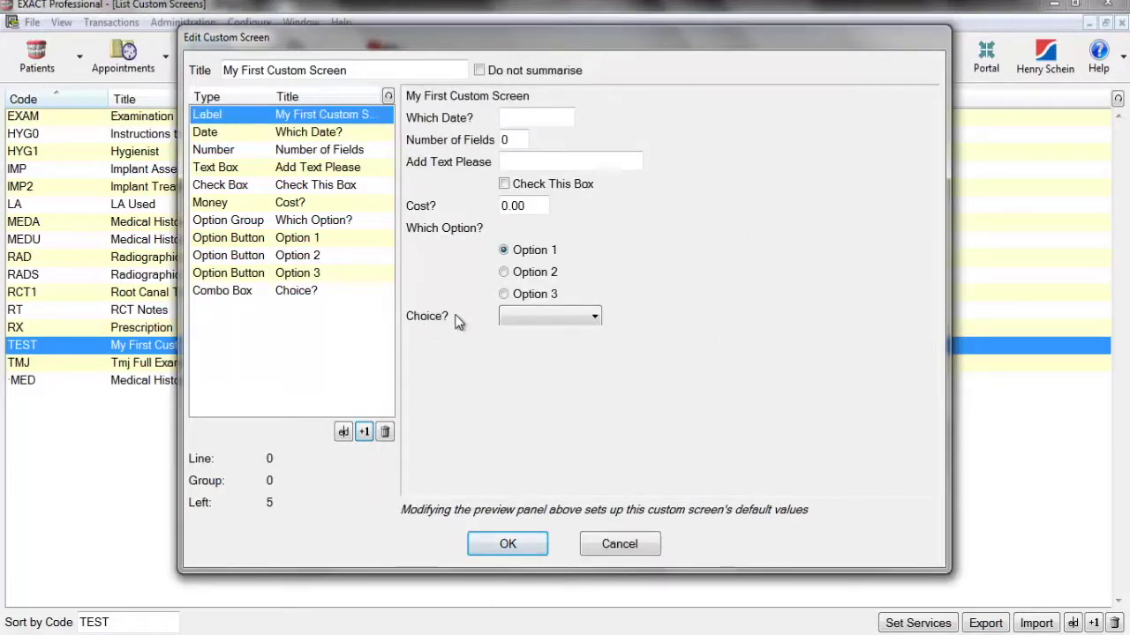
click(588, 318)
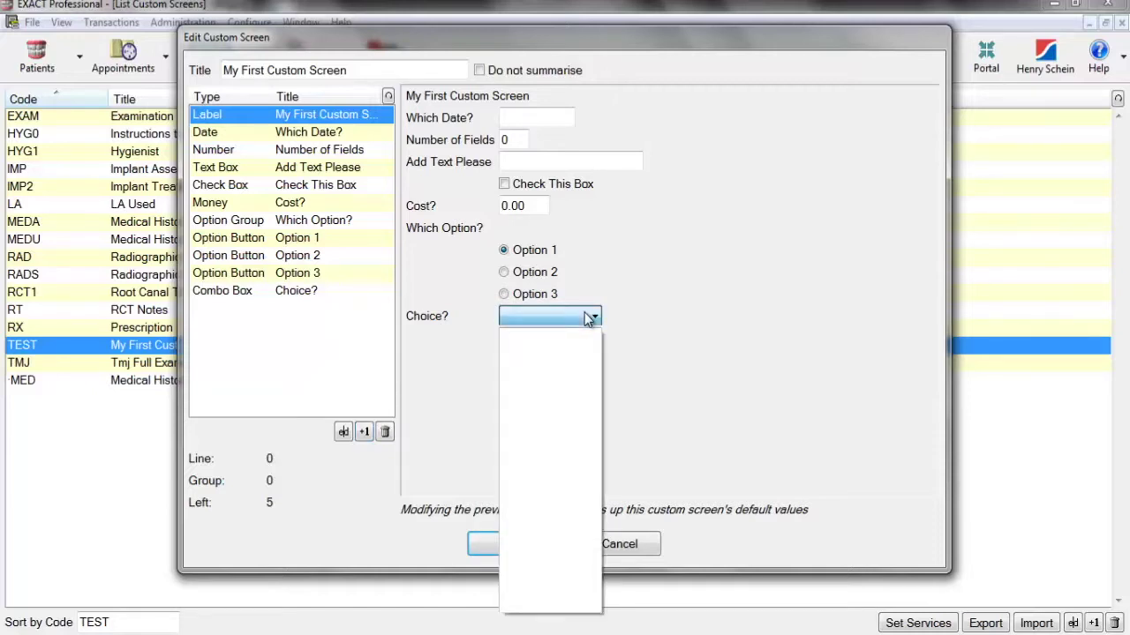
click(588, 318)
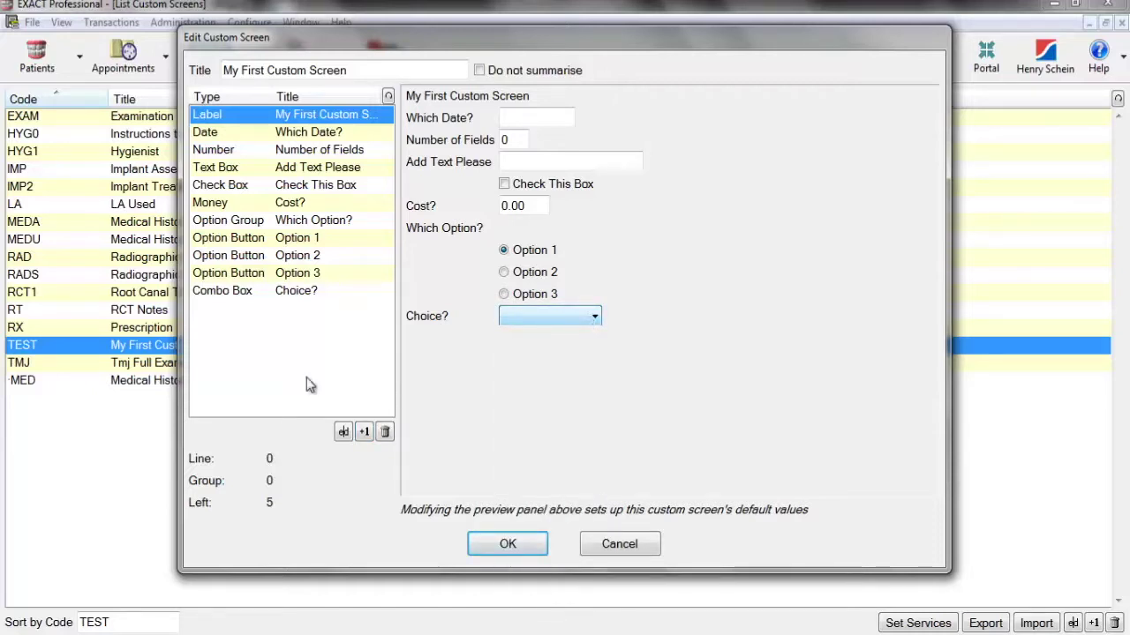
Step: Add a Combo Entry form field titled "Choice 1" to group 2, the group of the "Choice?" combo box
click(363, 431)
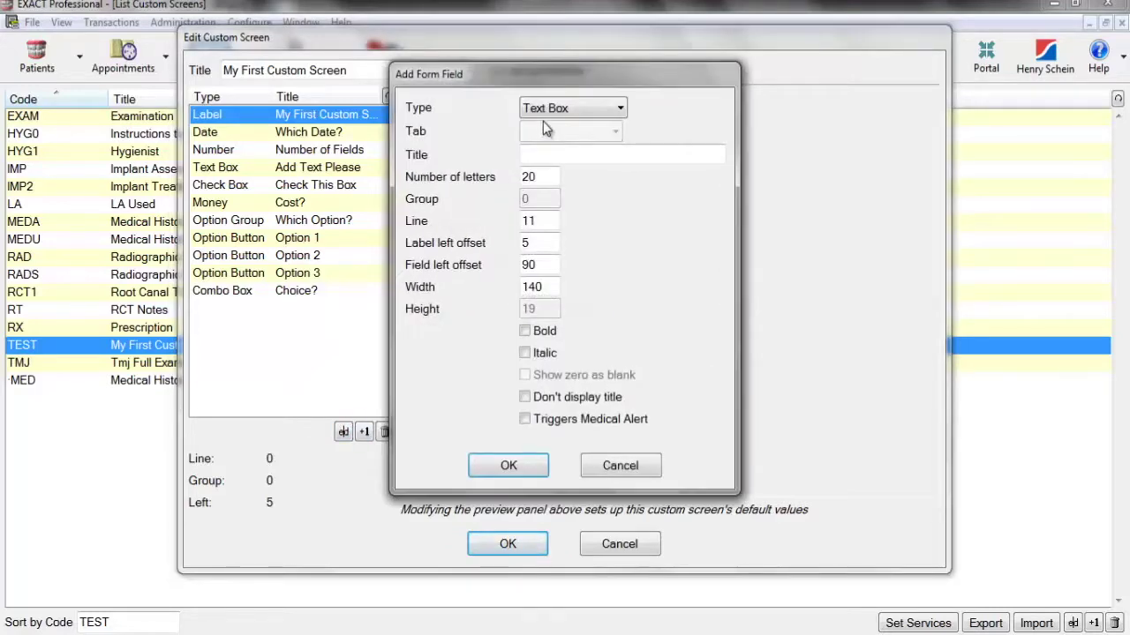
click(578, 110)
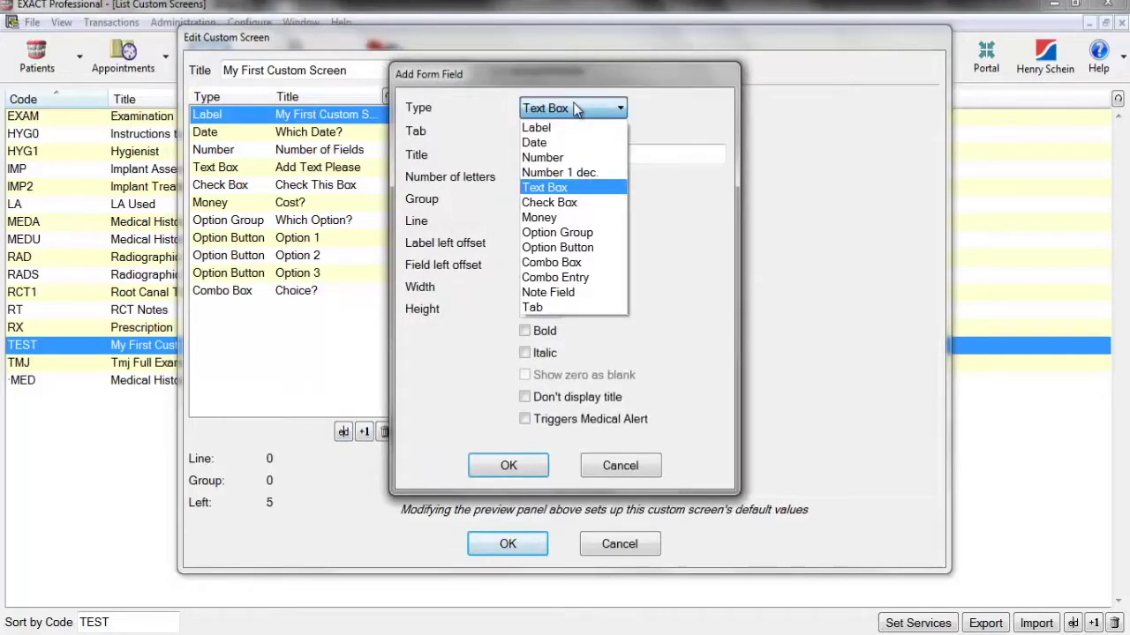
click(575, 278)
click(551, 150)
text(Choice 1)
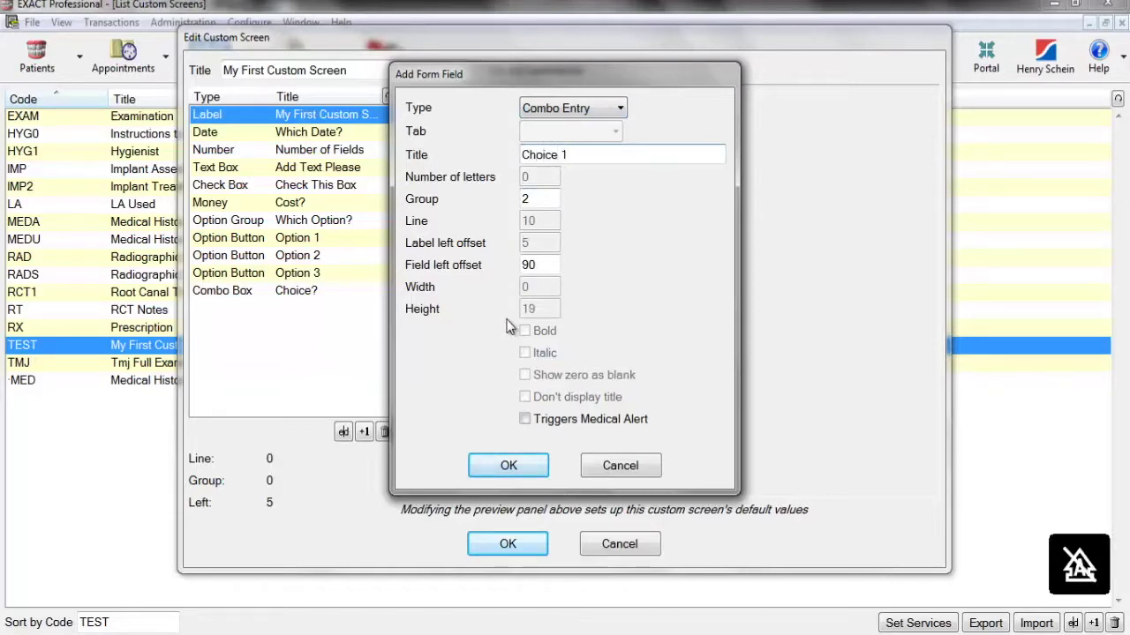
click(511, 459)
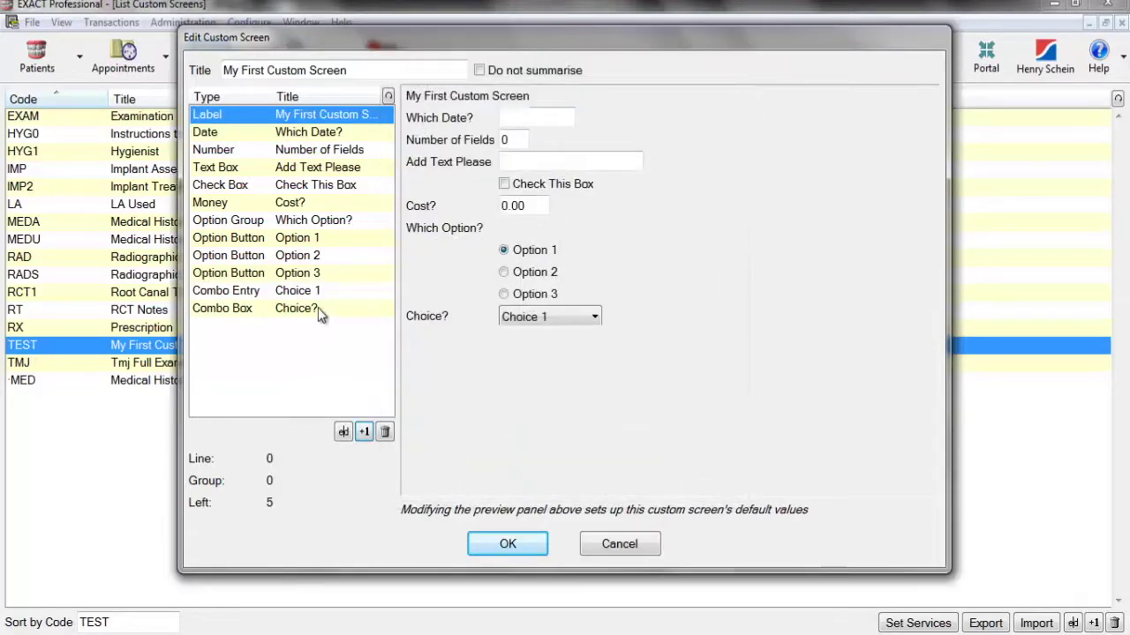
Step: Add a Combo Entry form field titled "Choice 2" to group 2
click(364, 431)
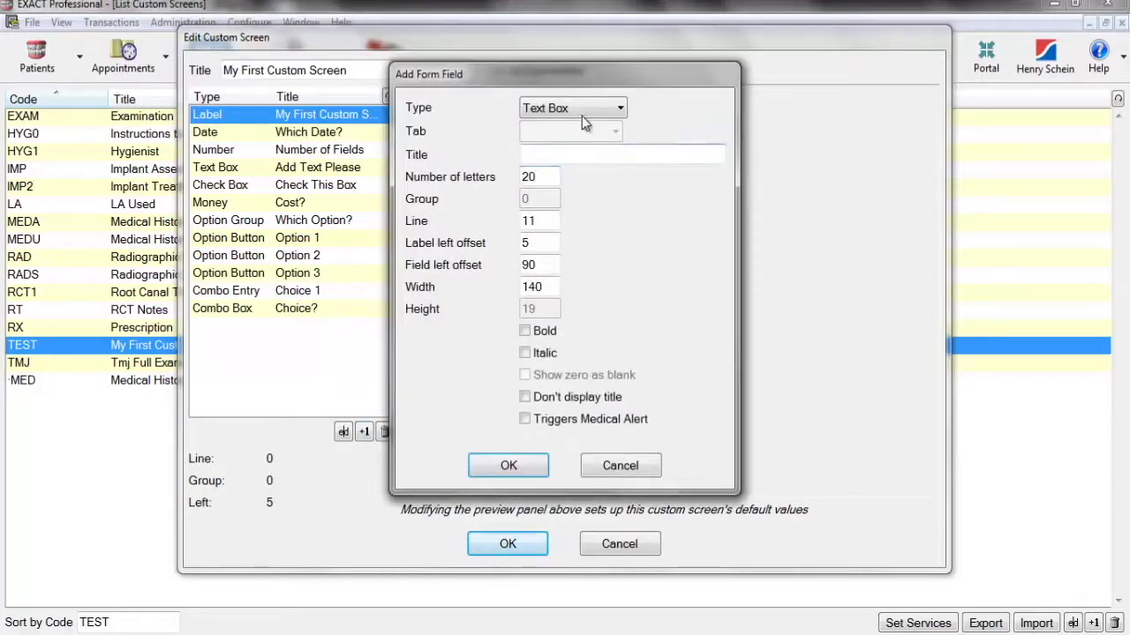
click(582, 116)
click(575, 272)
click(553, 153)
text(Choice 2)
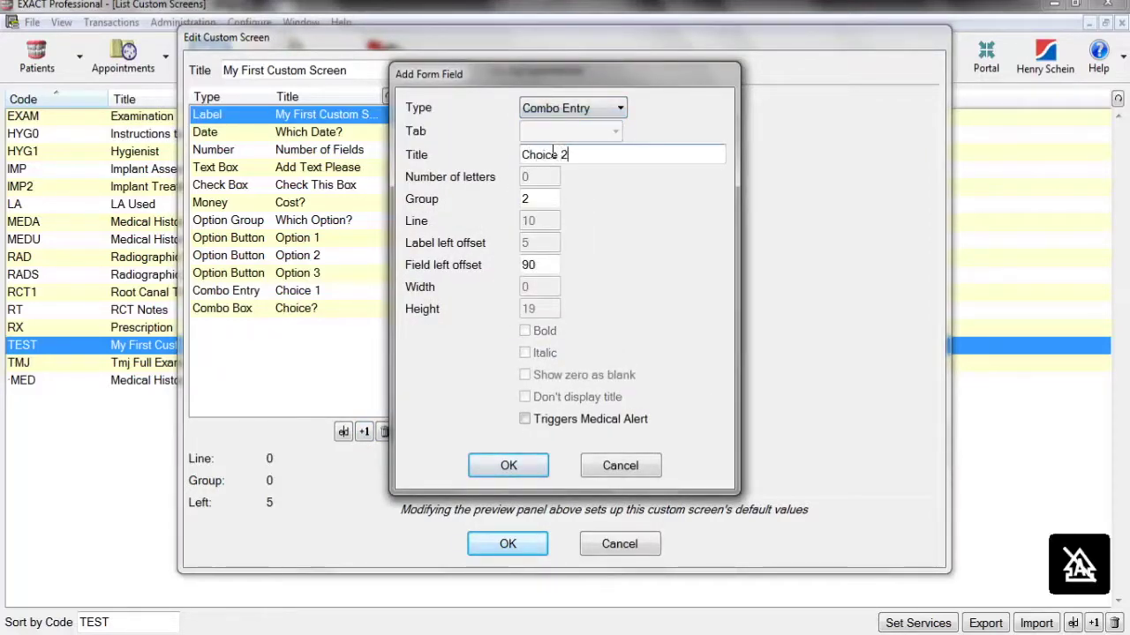
click(497, 466)
Step: Add a Combo Entry form field titled "Choice 3" to group 2 and pick Choice 1 as the default for "Choice?" in the preview
click(364, 432)
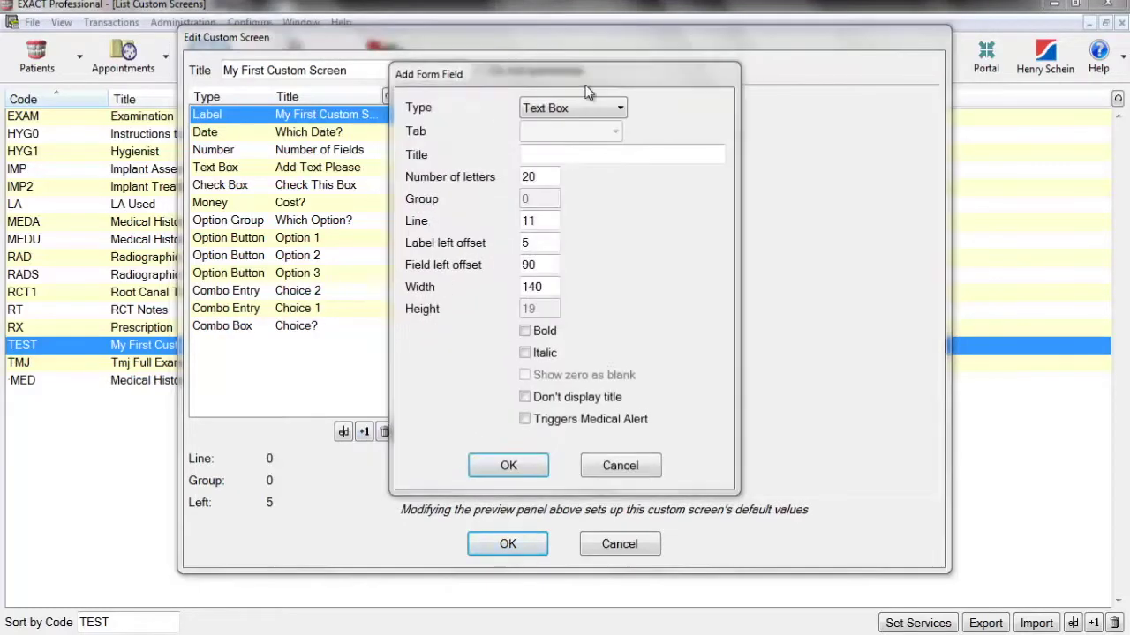
click(619, 108)
click(572, 279)
click(556, 155)
text(Choice 3)
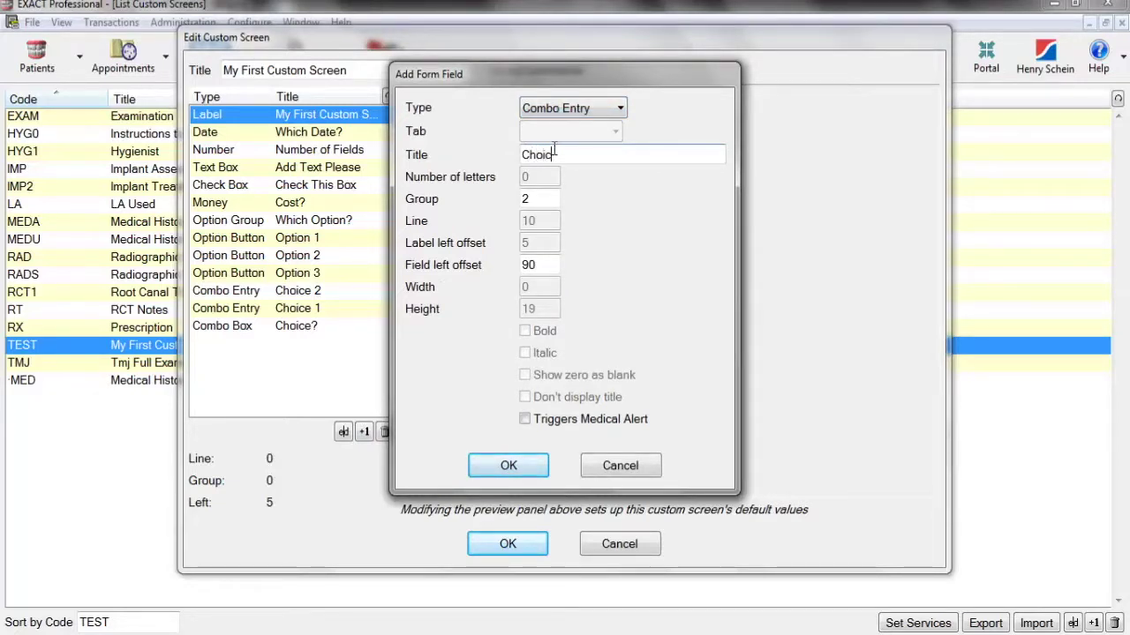
click(508, 465)
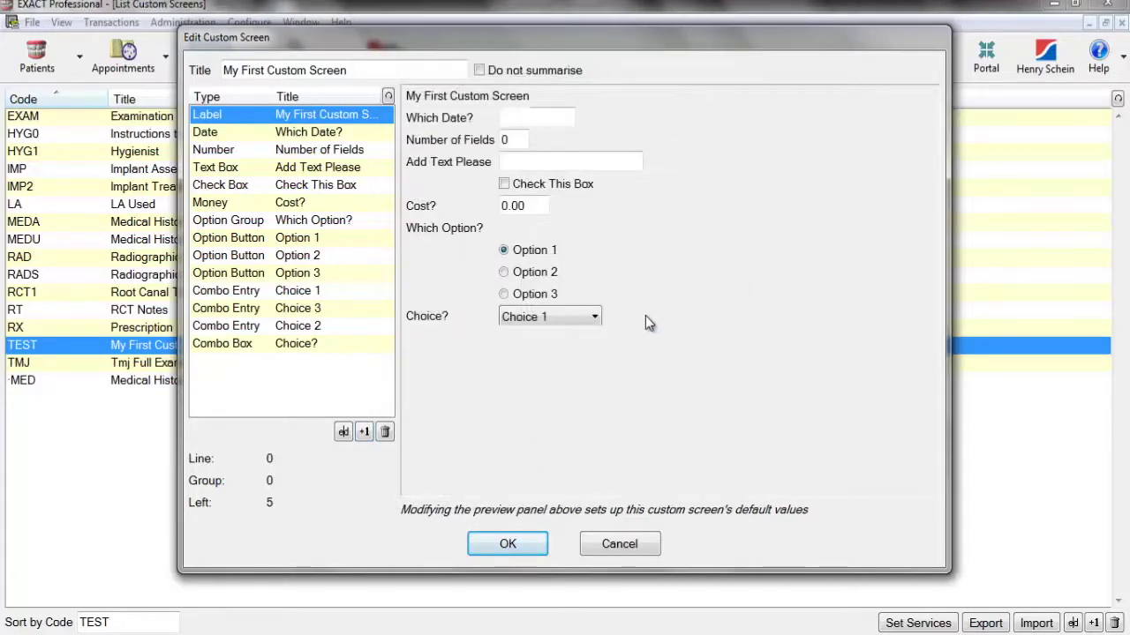
click(561, 318)
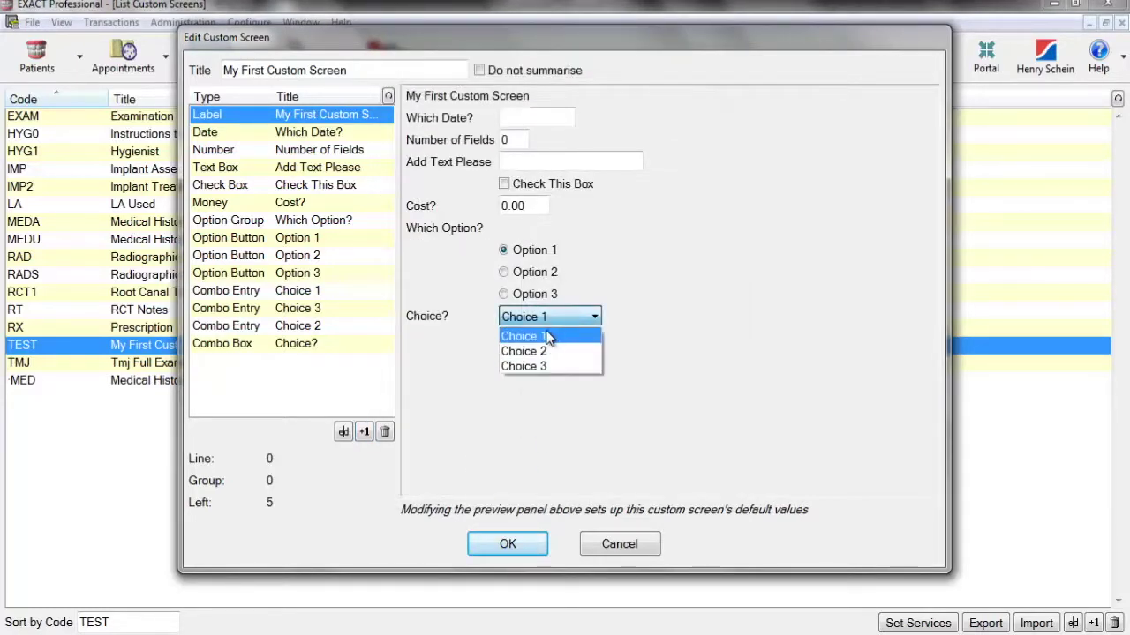
click(550, 338)
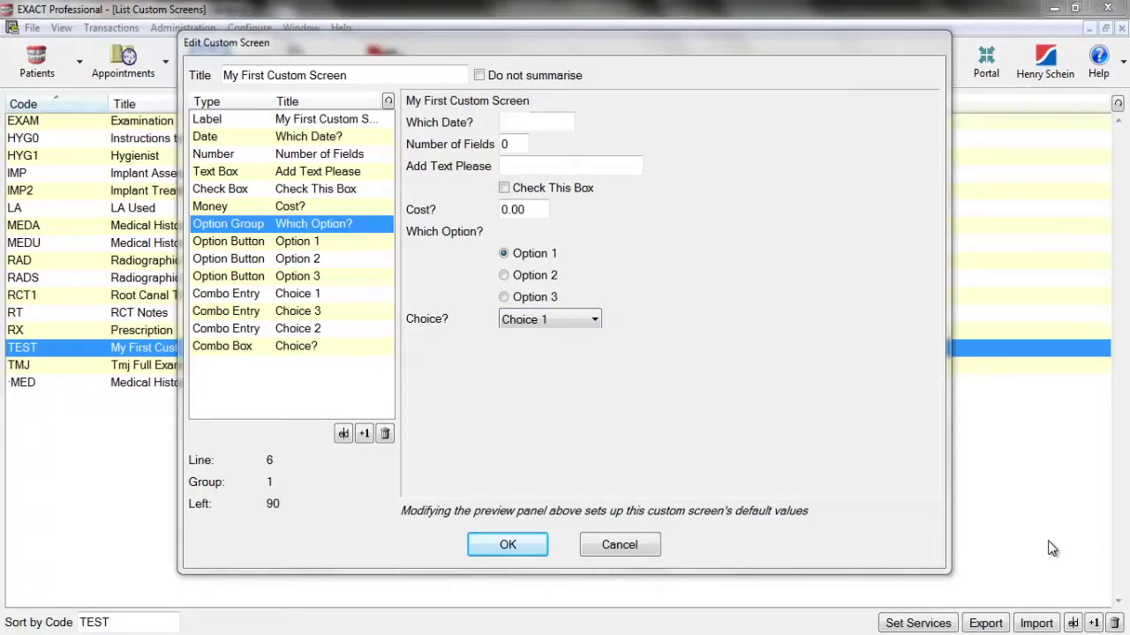
Step: Examine the group assignments of the "Which Option?" group, the "Choice?" combo box and the three option buttons
click(342, 433)
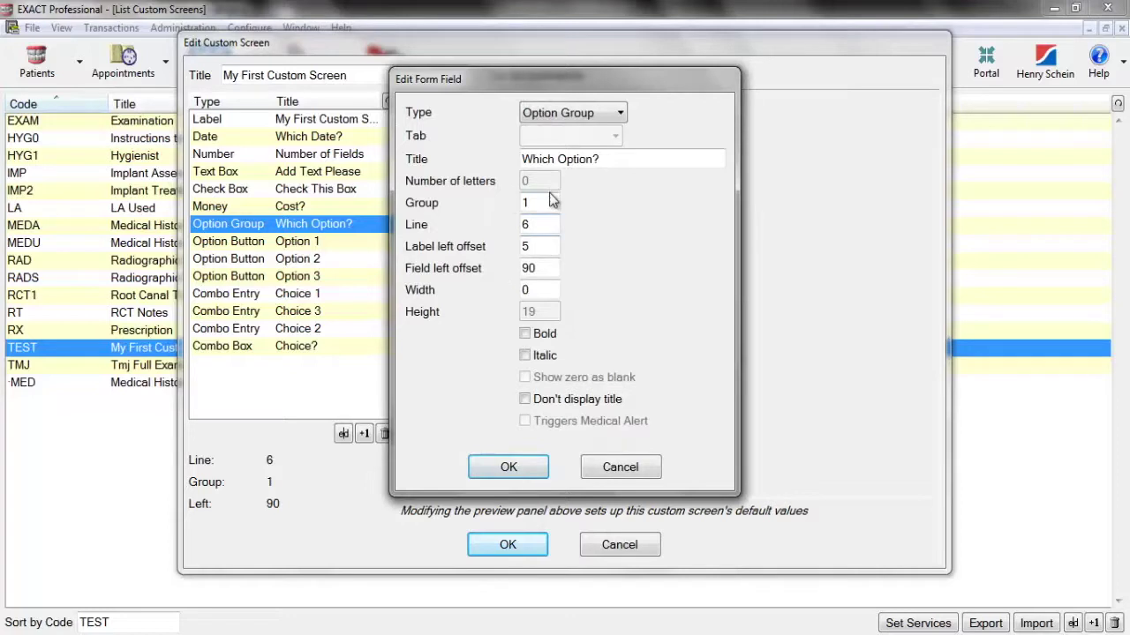
click(621, 470)
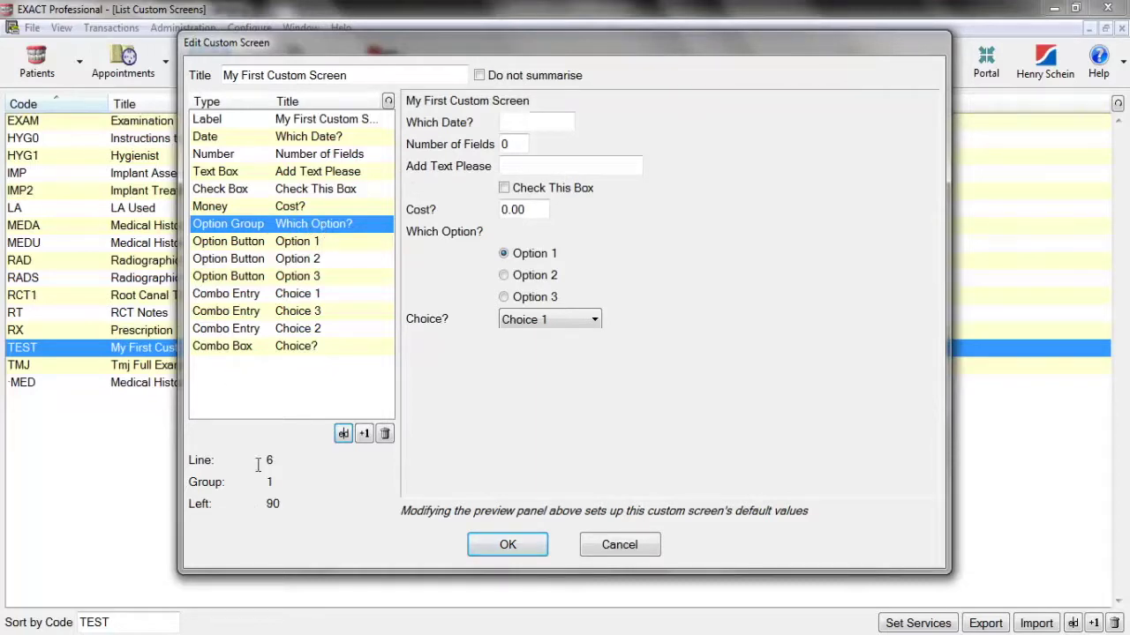
click(261, 349)
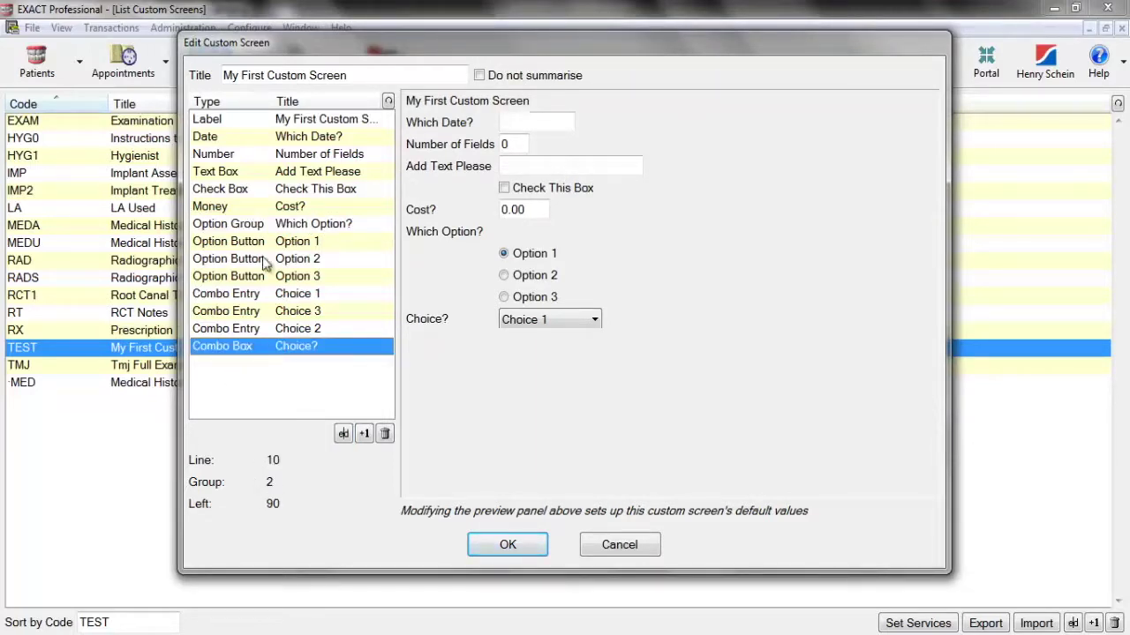
click(251, 247)
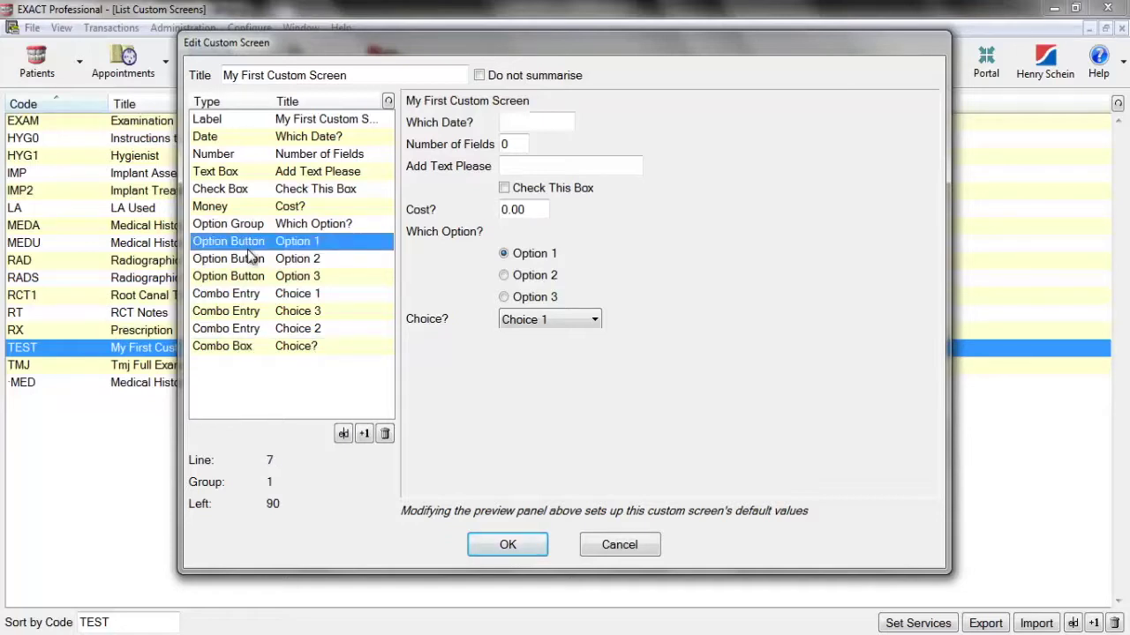
key(Down)
key(Down)
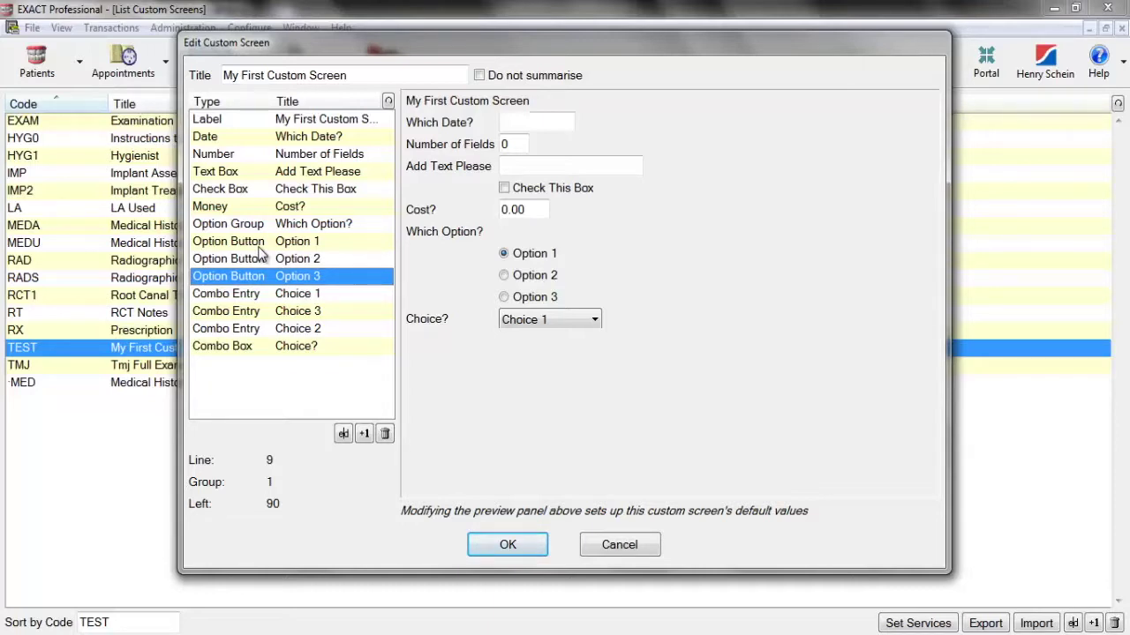
Step: Check which group is preset for a new Option Button and a new Combo Entry, discarding the new form field
click(364, 434)
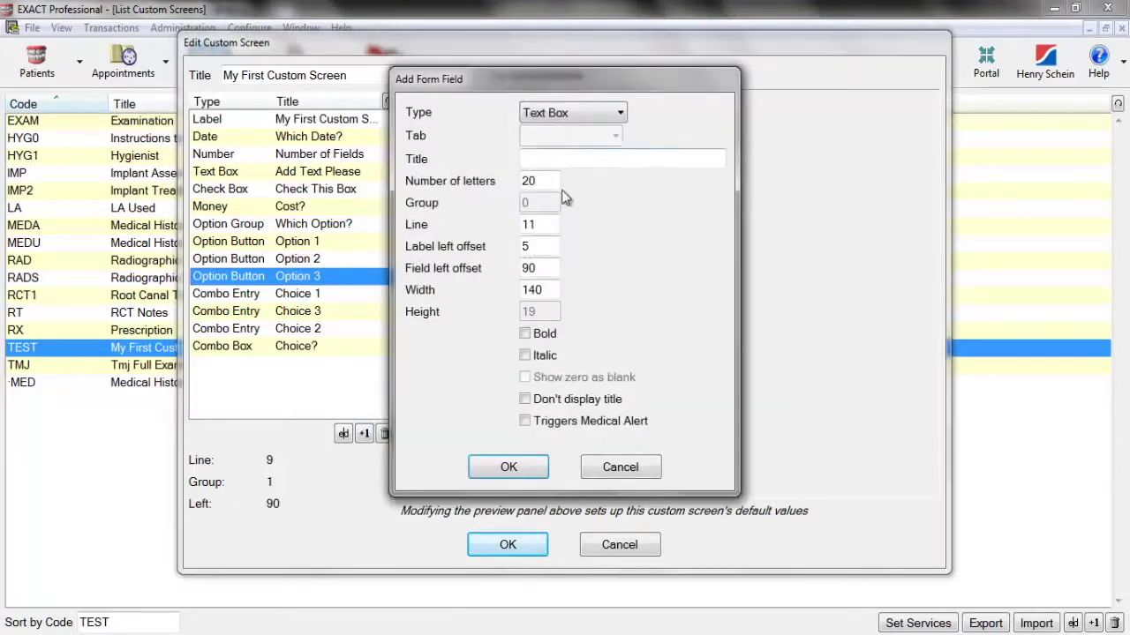
click(597, 113)
click(578, 250)
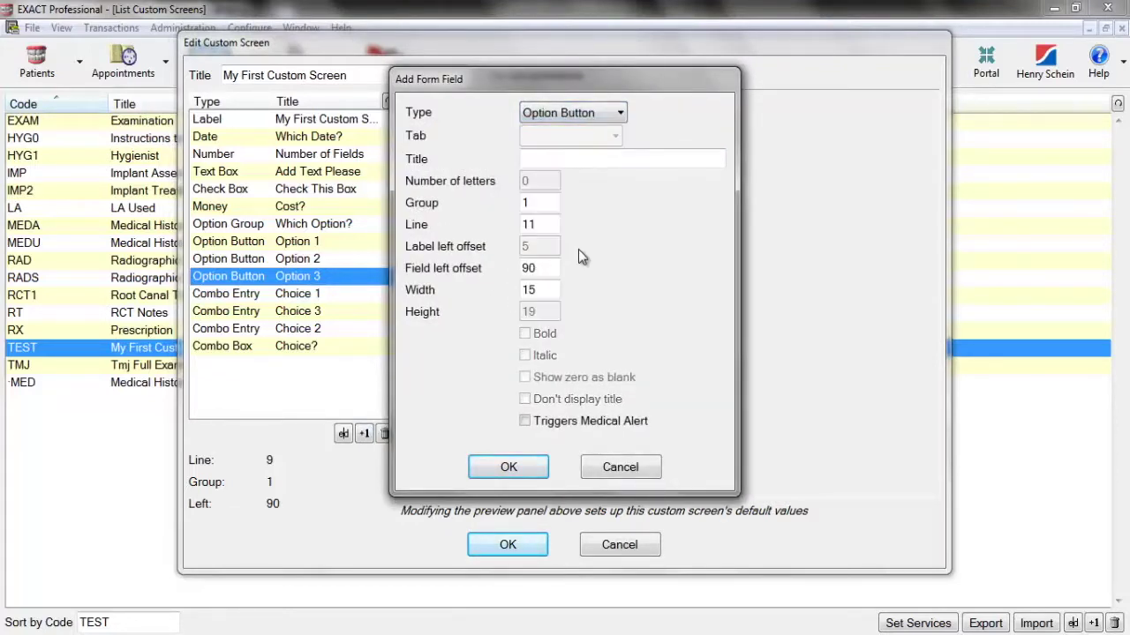
click(543, 205)
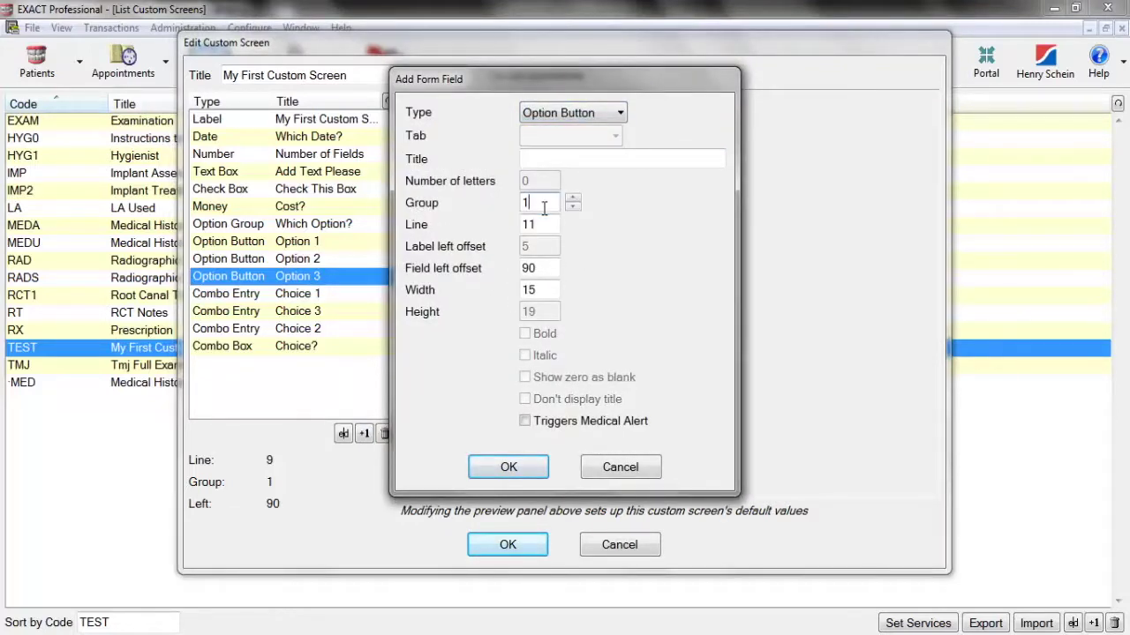
click(616, 112)
click(576, 278)
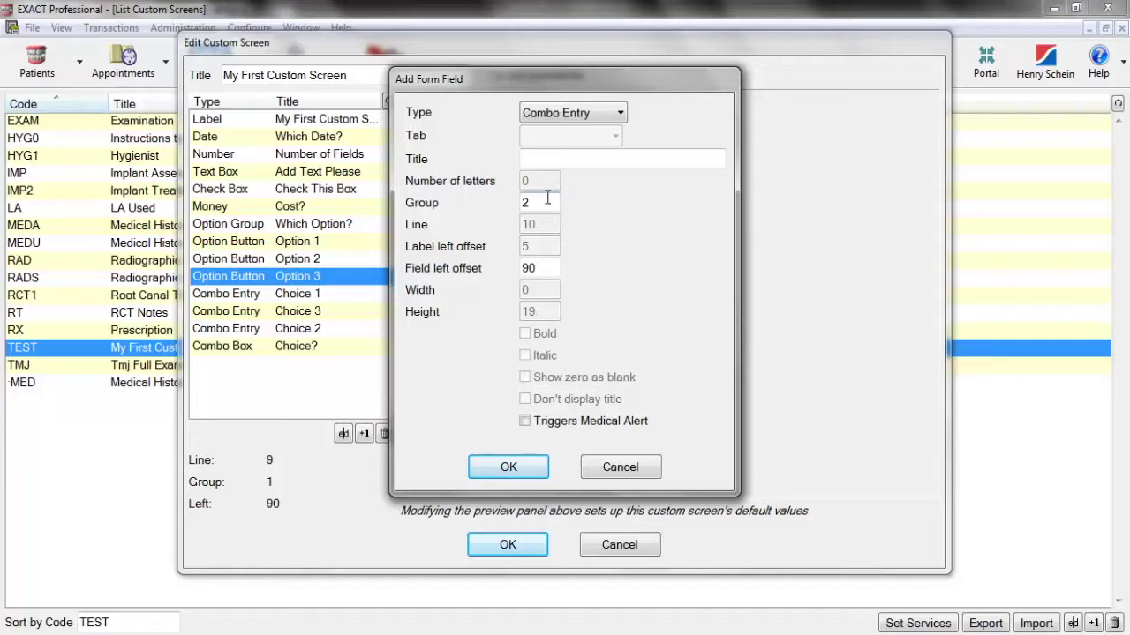
click(630, 468)
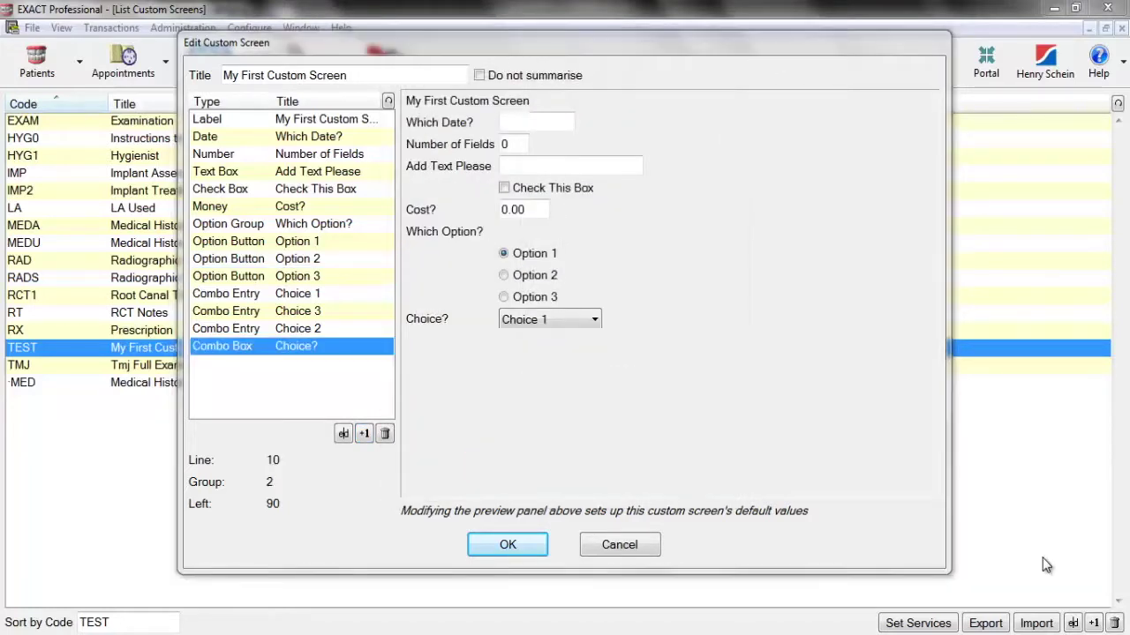
Step: Add a Note Field titled "Add Notes" on line 11, keeping its width of 80 and height of 50
click(362, 436)
click(616, 112)
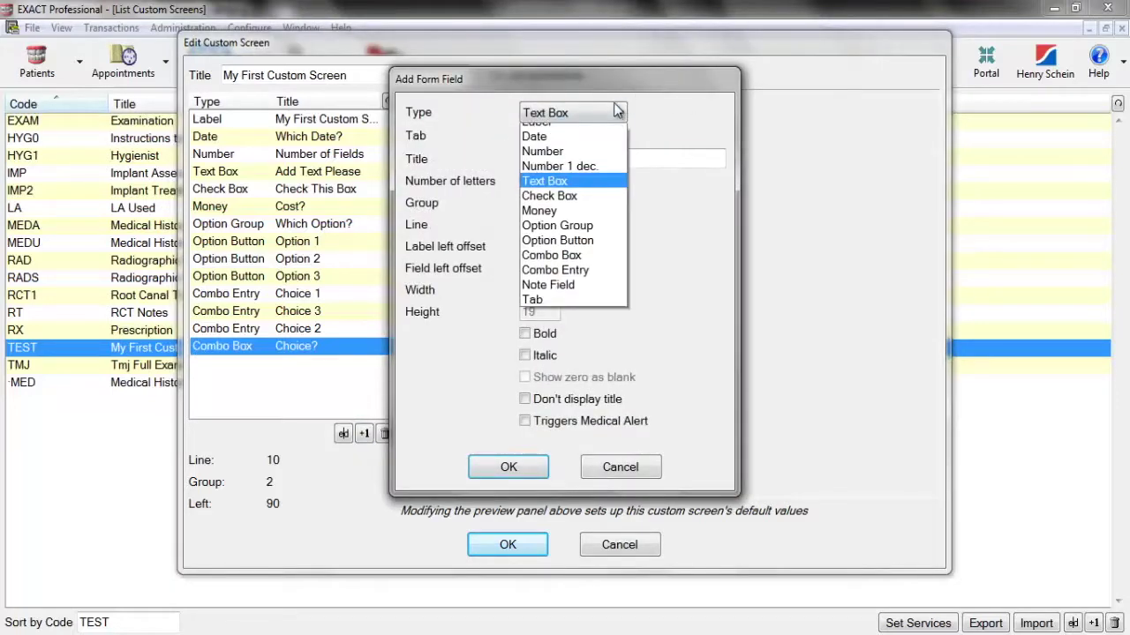
click(570, 285)
click(558, 155)
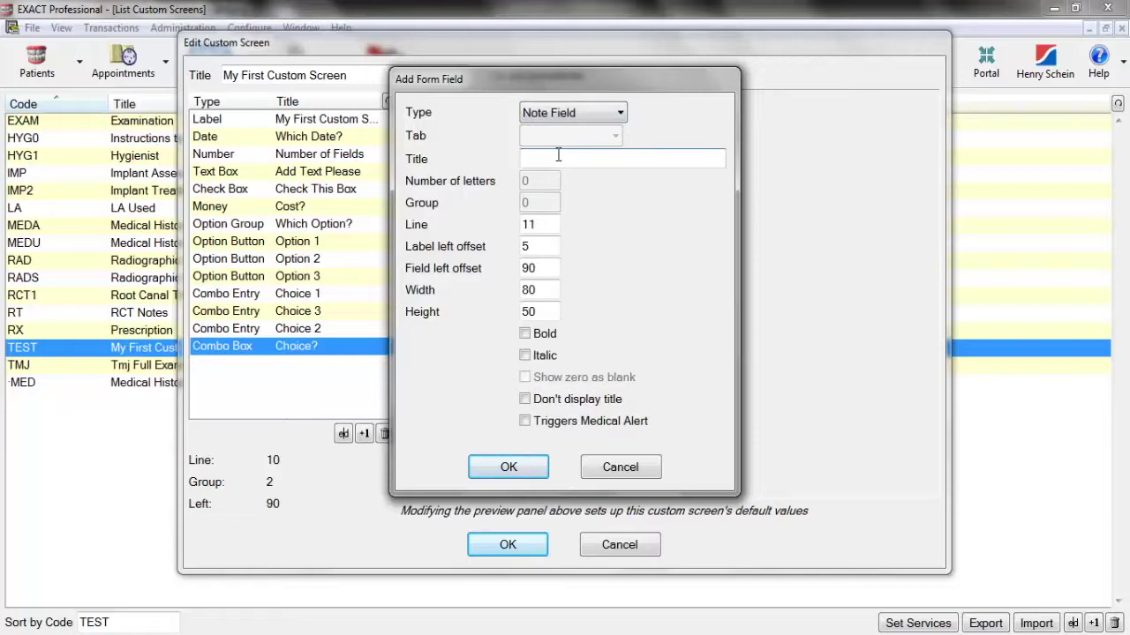
text(Add Notes)
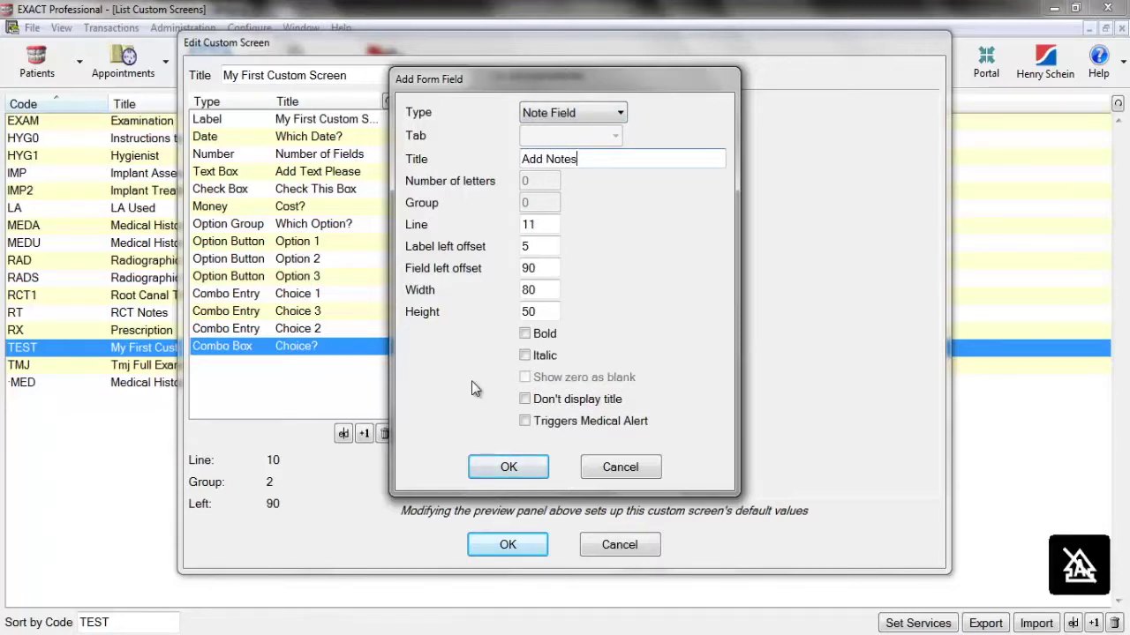
click(509, 467)
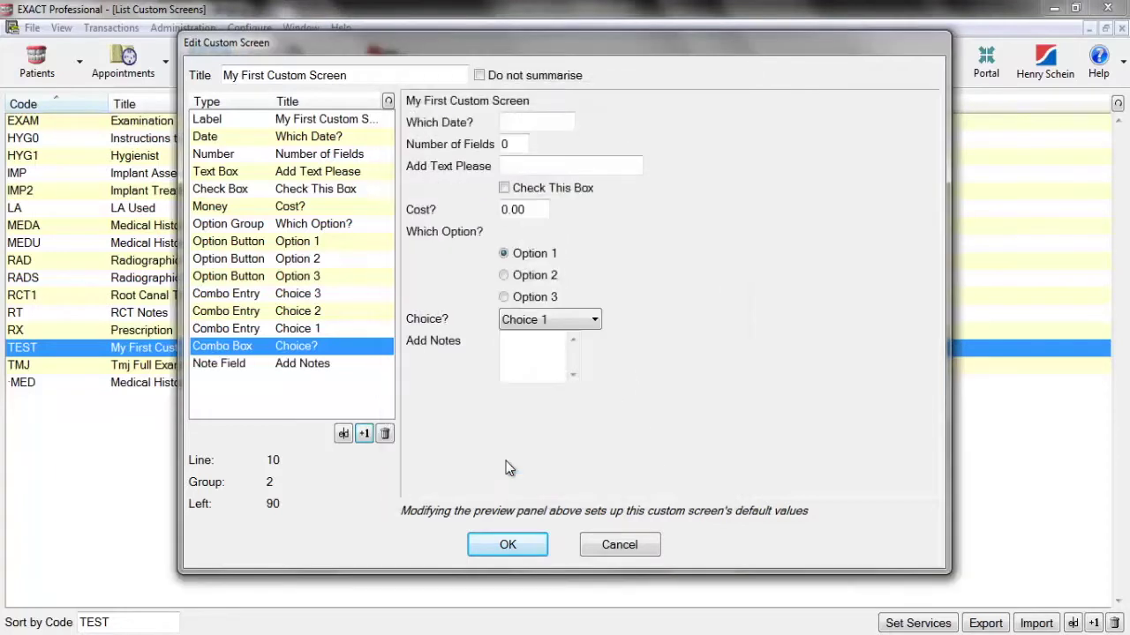
Step: Try out the Add Notes field in the preview with some random text and clear it again
click(534, 342)
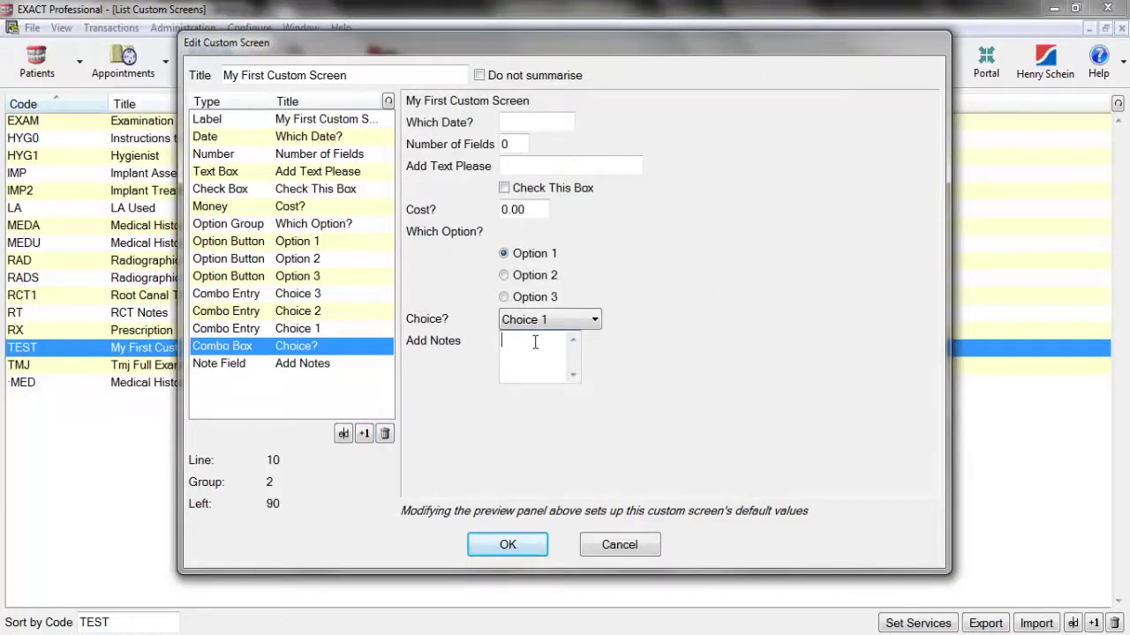
text(Tkfpvcnf fhivchfcid fcuocp)
key(BackSpace)
key(BackSpace)
key(BackSpace)
key(BackSpace)
key(BackSpace)
key(BackSpace)
key(BackSpace)
key(BackSpace)
key(BackSpace)
key(BackSpace)
key(BackSpace)
key(BackSpace)
key(BackSpace)
key(BackSpace)
key(BackSpace)
key(BackSpace)
key(BackSpace)
key(BackSpace)
key(BackSpace)
key(BackSpace)
click(723, 512)
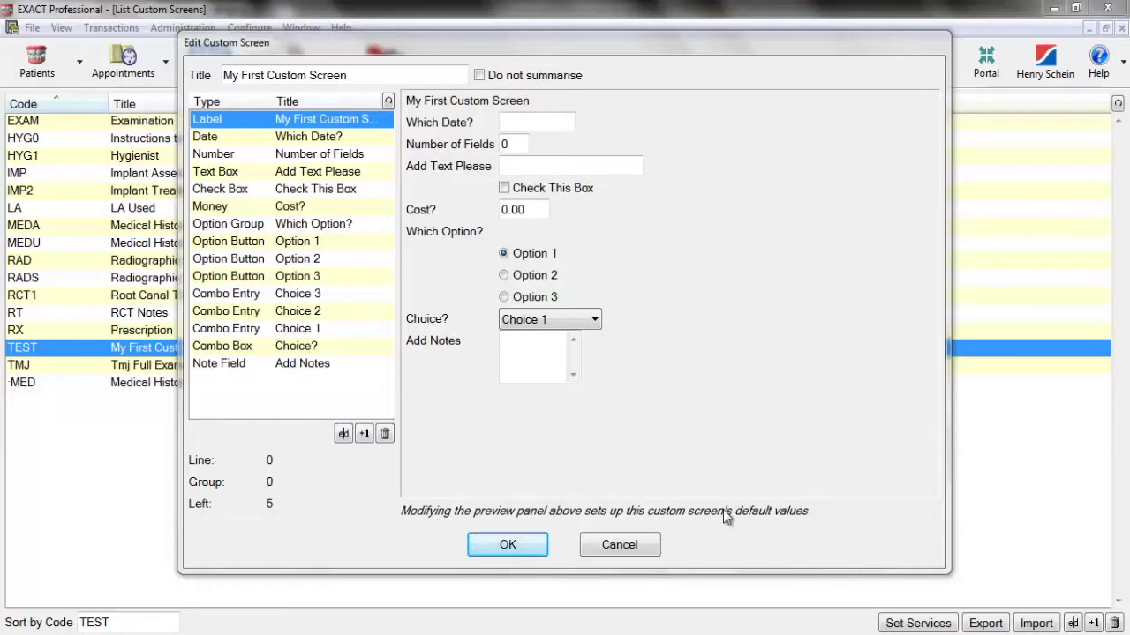
Step: Add a form field of type Tab titled "My First Tab" to the custom screen
click(364, 433)
click(590, 115)
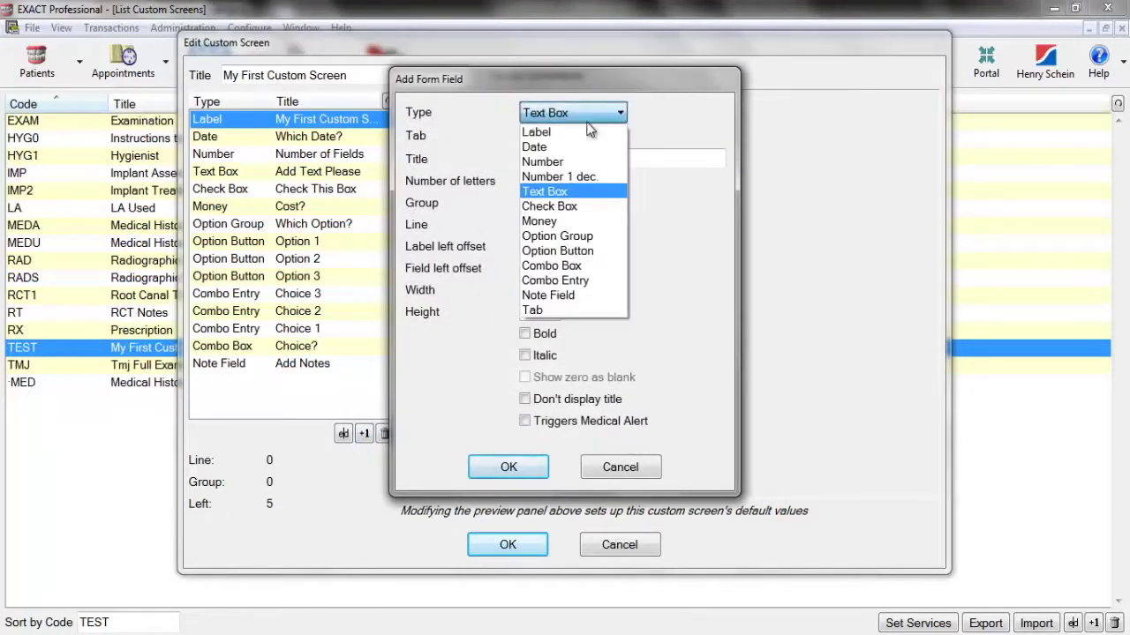
click(547, 311)
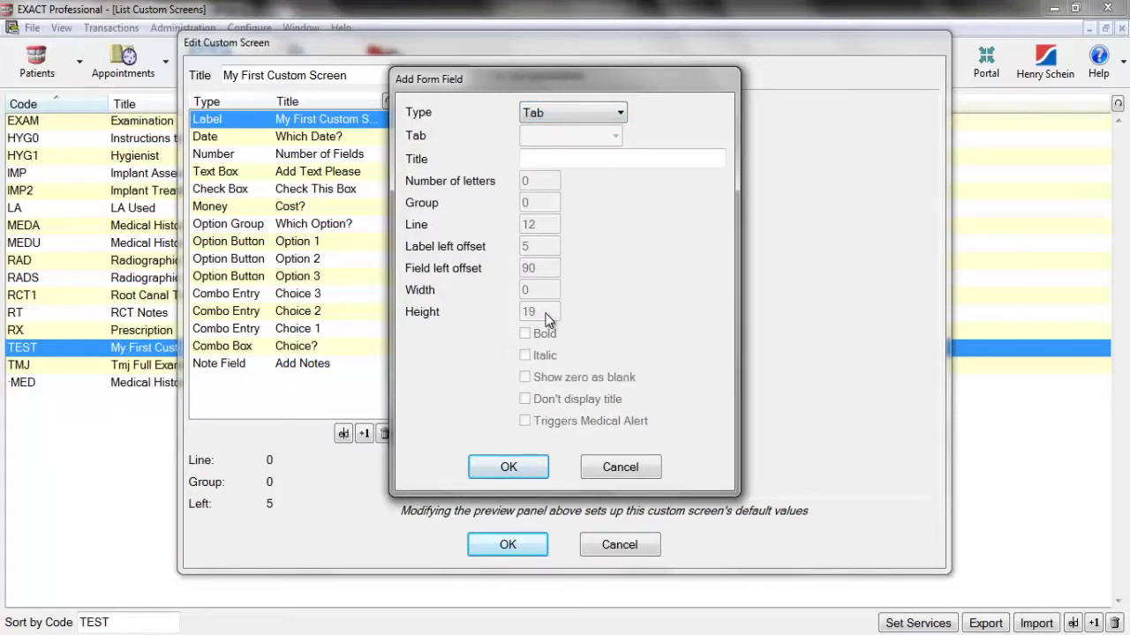
click(563, 161)
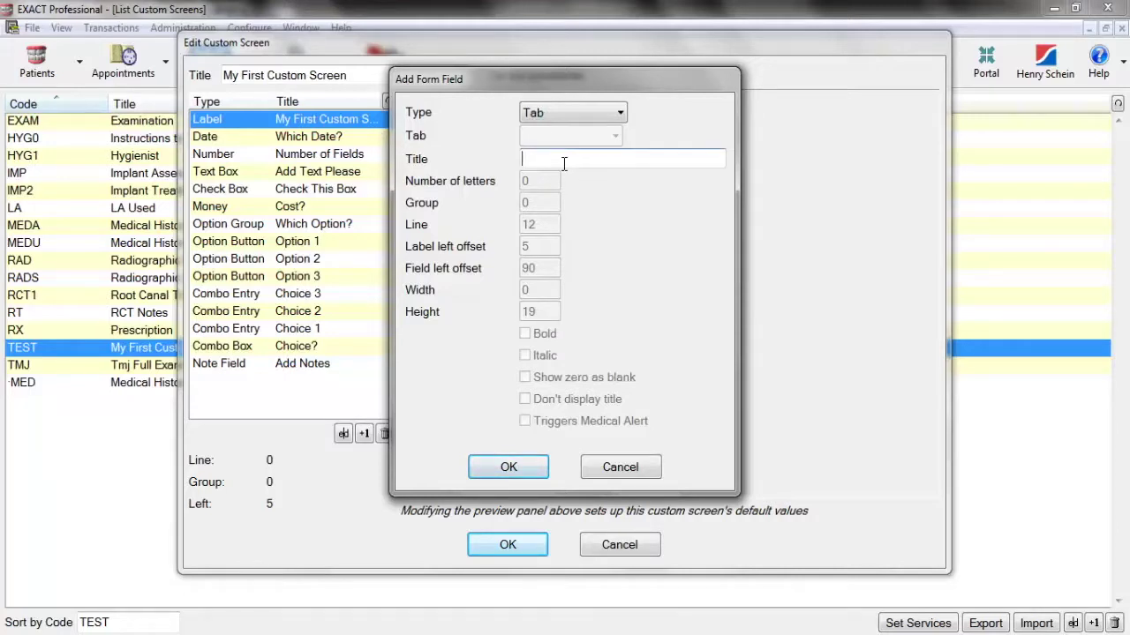
text(My Firdt S)
key(BackSpace)
key(BackSpace)
key(BackSpace)
key(BackSpace)
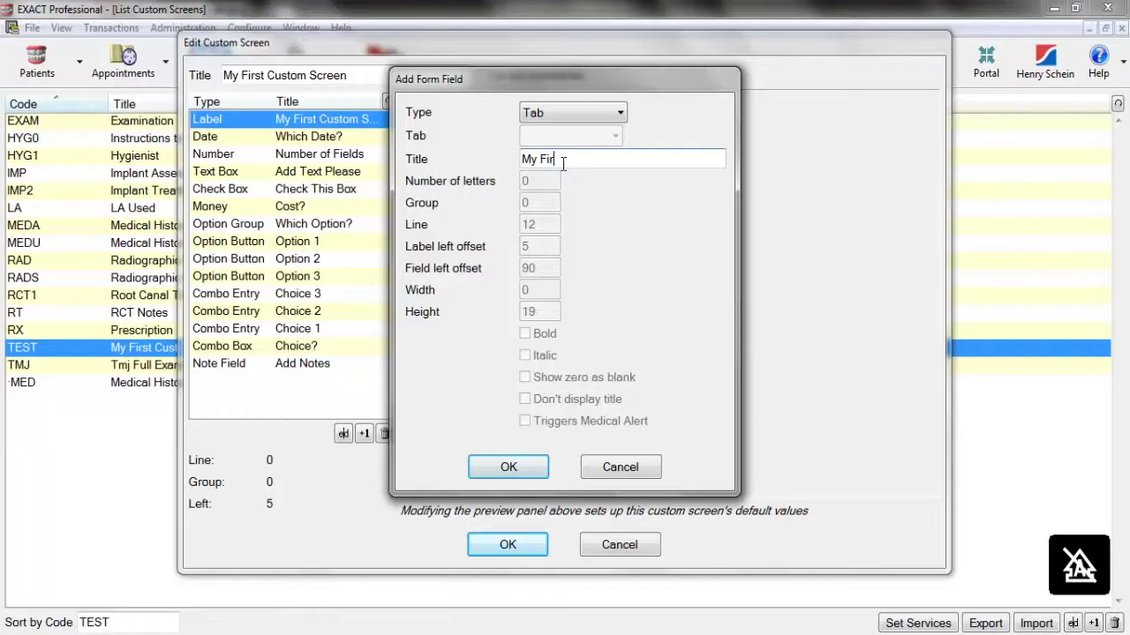
text(st Tab)
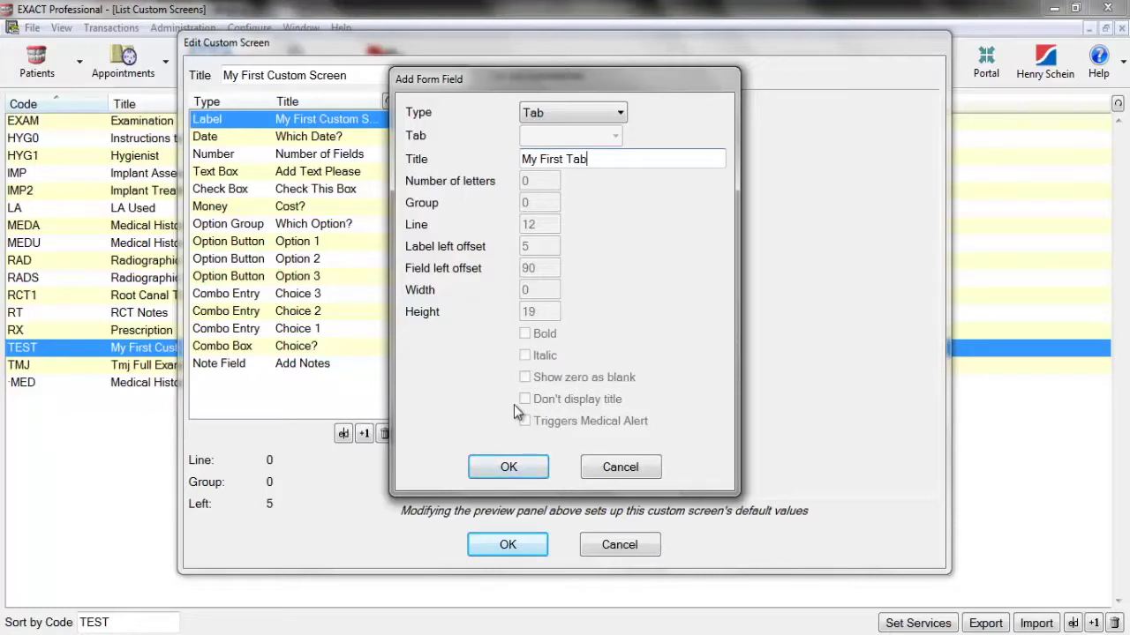
click(507, 470)
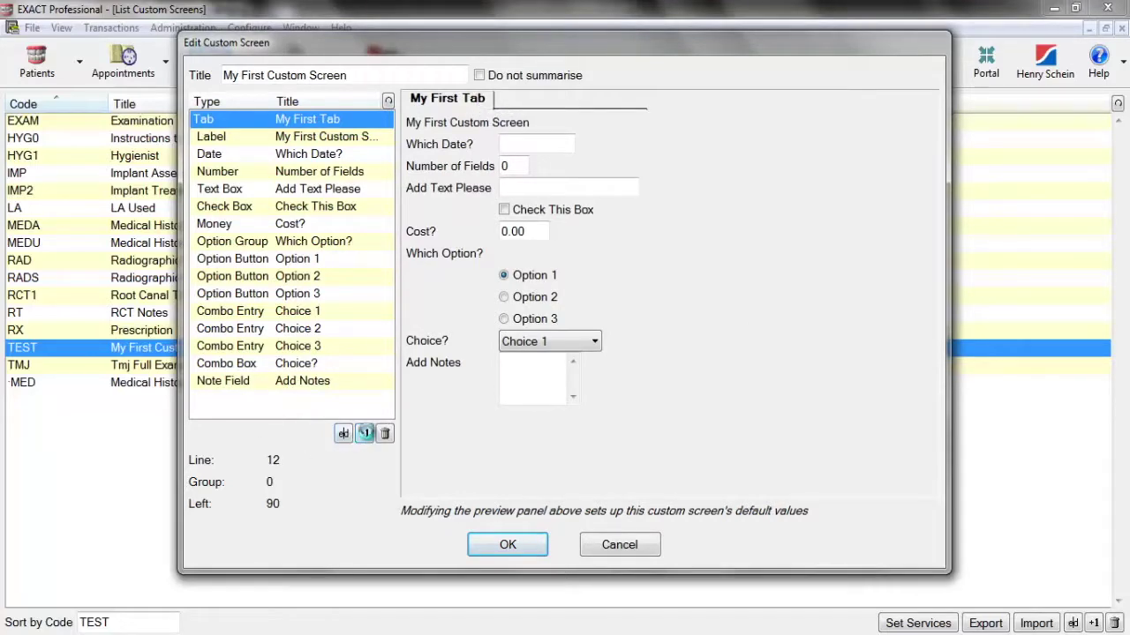
Step: Add a second Tab field titled "My Second Tab" and switch between the two tabs in the preview
click(364, 434)
click(582, 115)
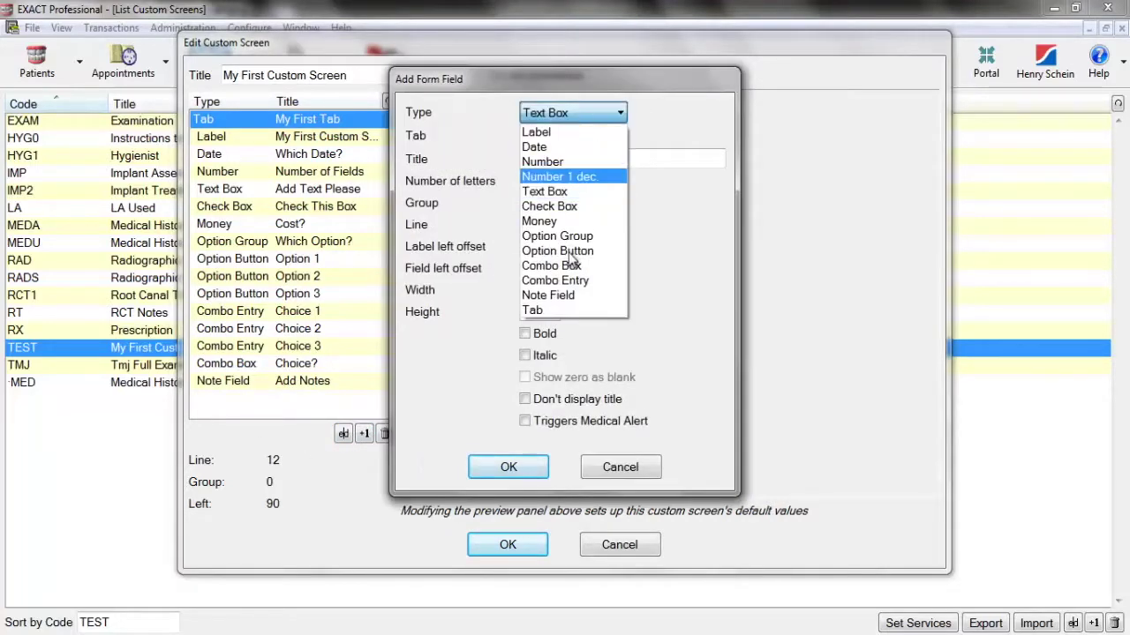
click(562, 312)
click(559, 159)
text(My)
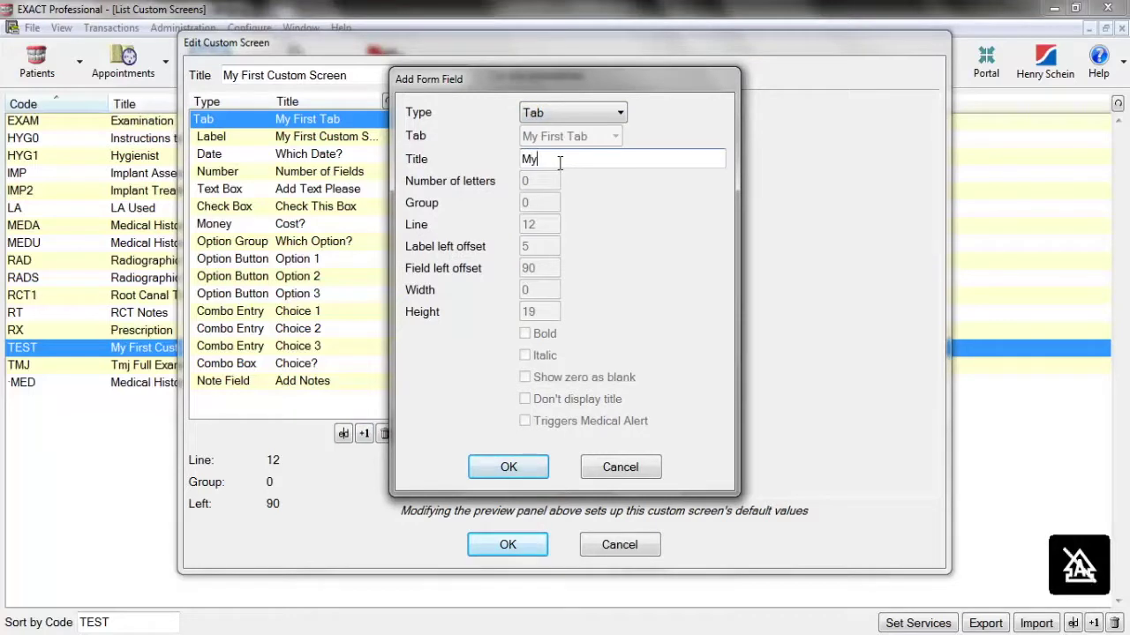
text( Second Tab)
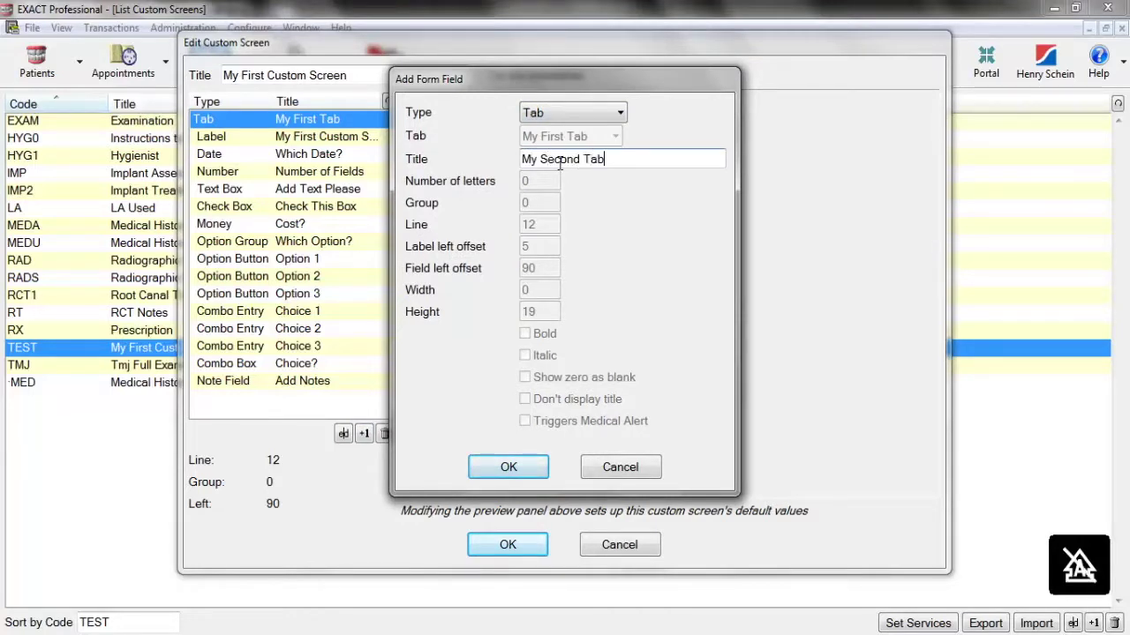
click(521, 465)
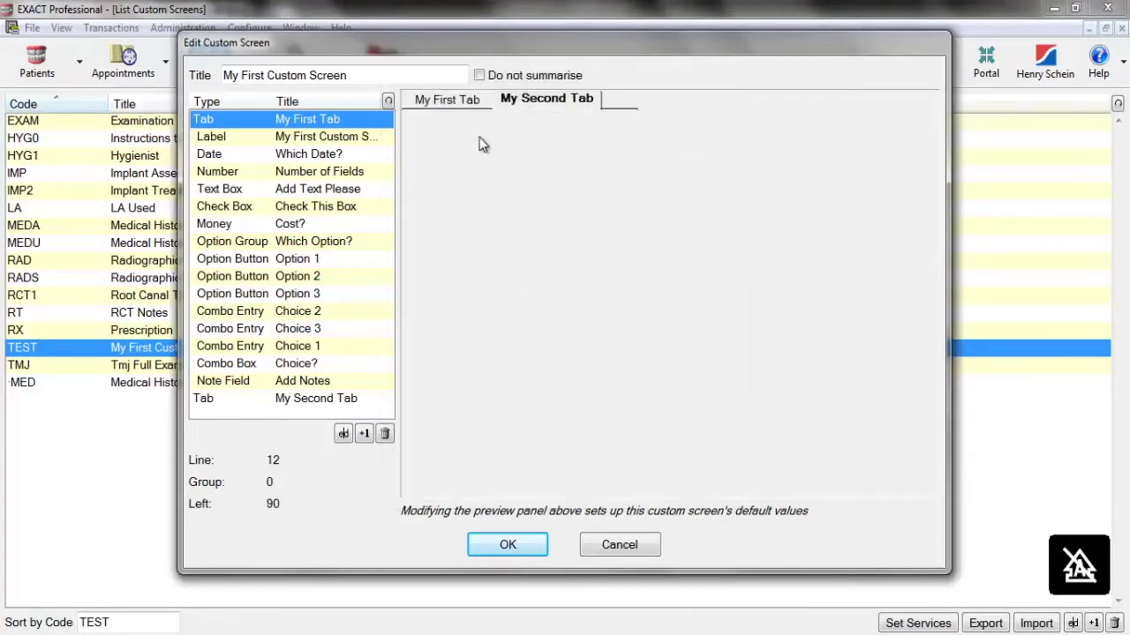
click(452, 102)
click(534, 101)
click(466, 101)
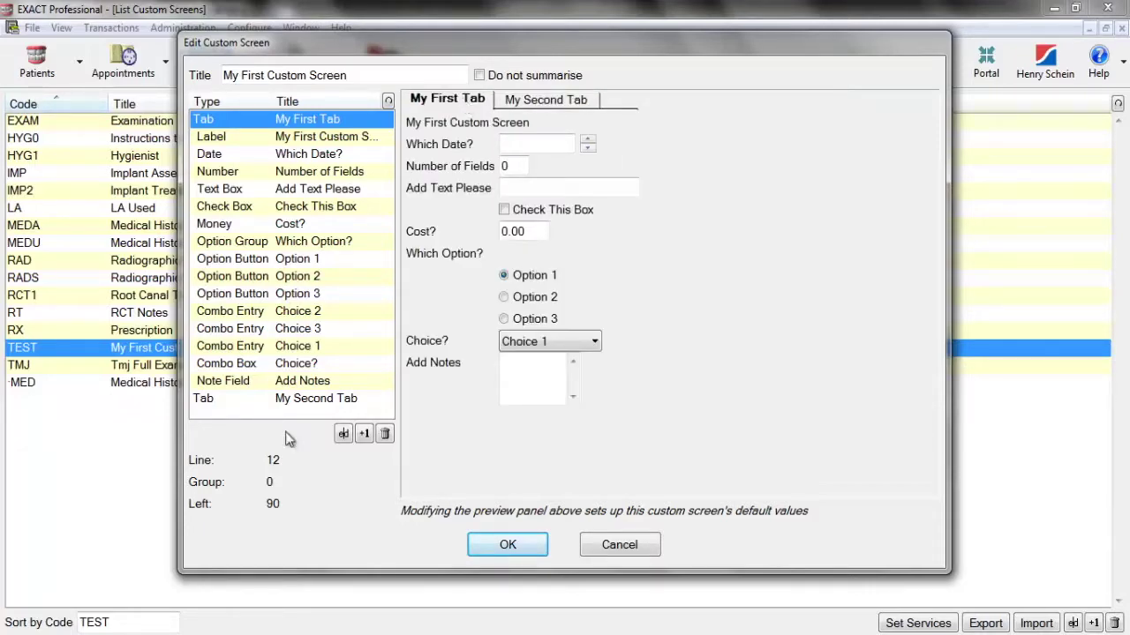
Step: Add a Number field titled "Number?" on line 1 of My Second Tab and check it in the preview
click(367, 436)
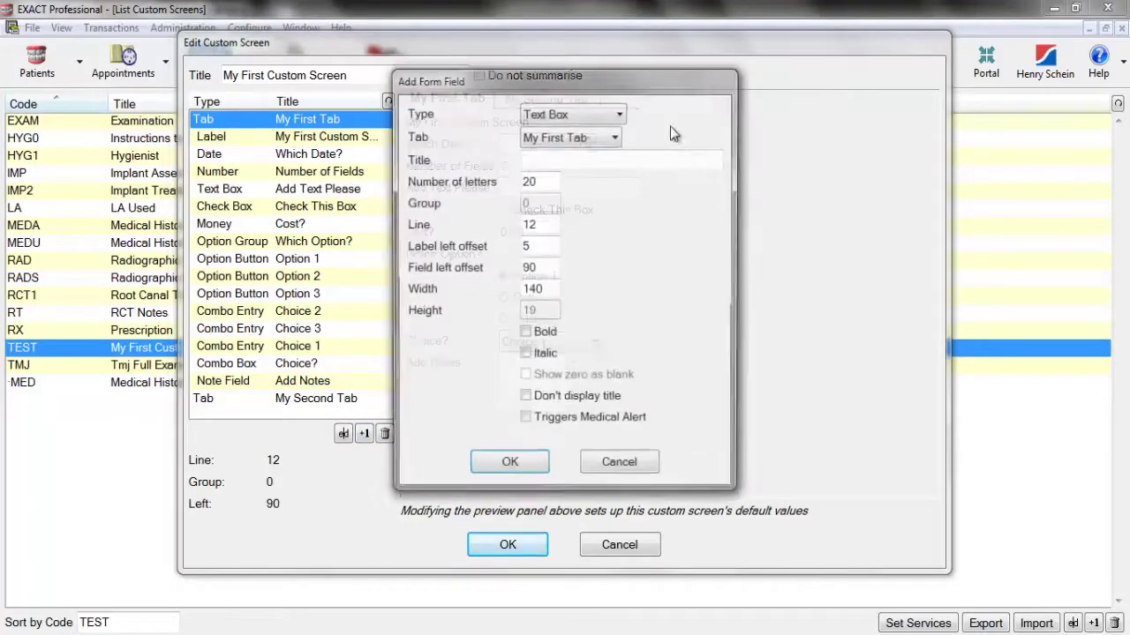
click(598, 113)
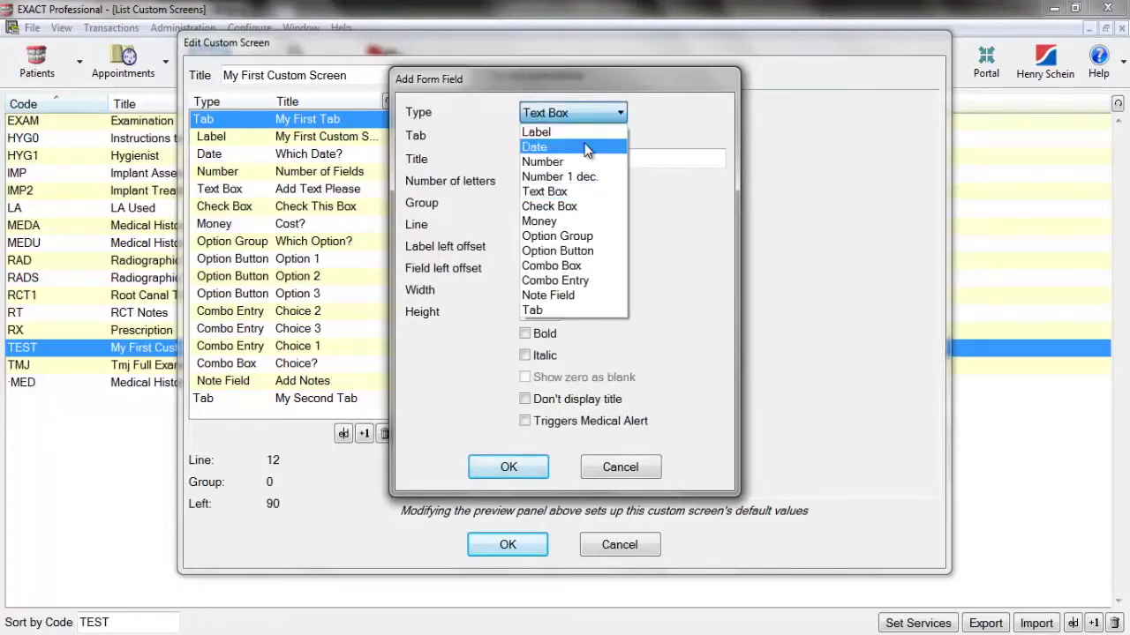
click(587, 162)
click(575, 138)
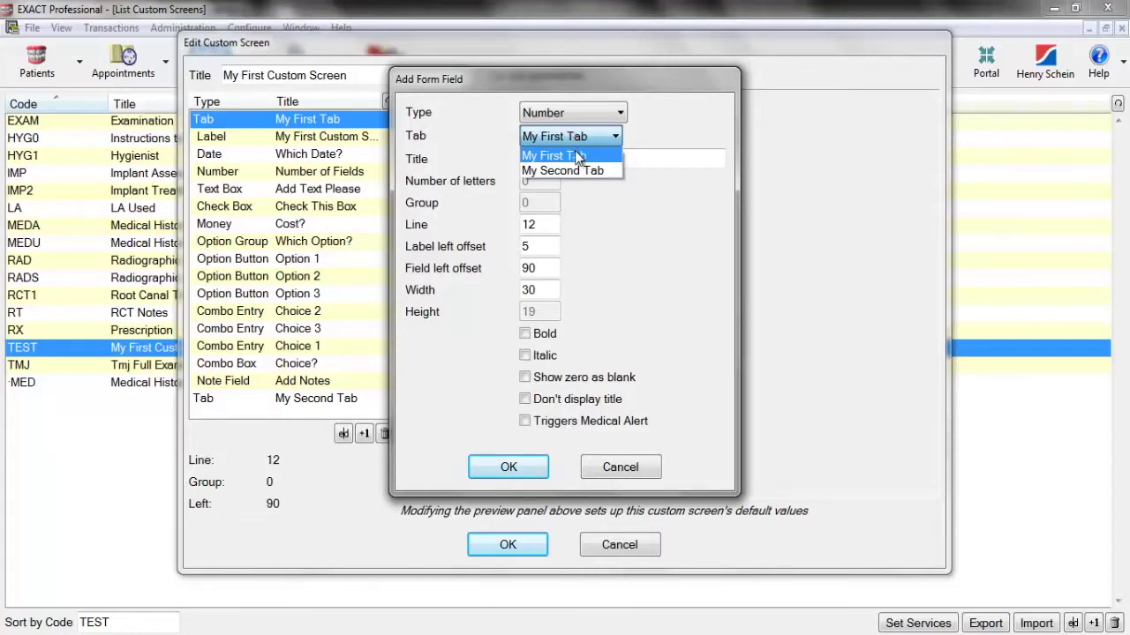
click(569, 171)
click(562, 159)
text(N)
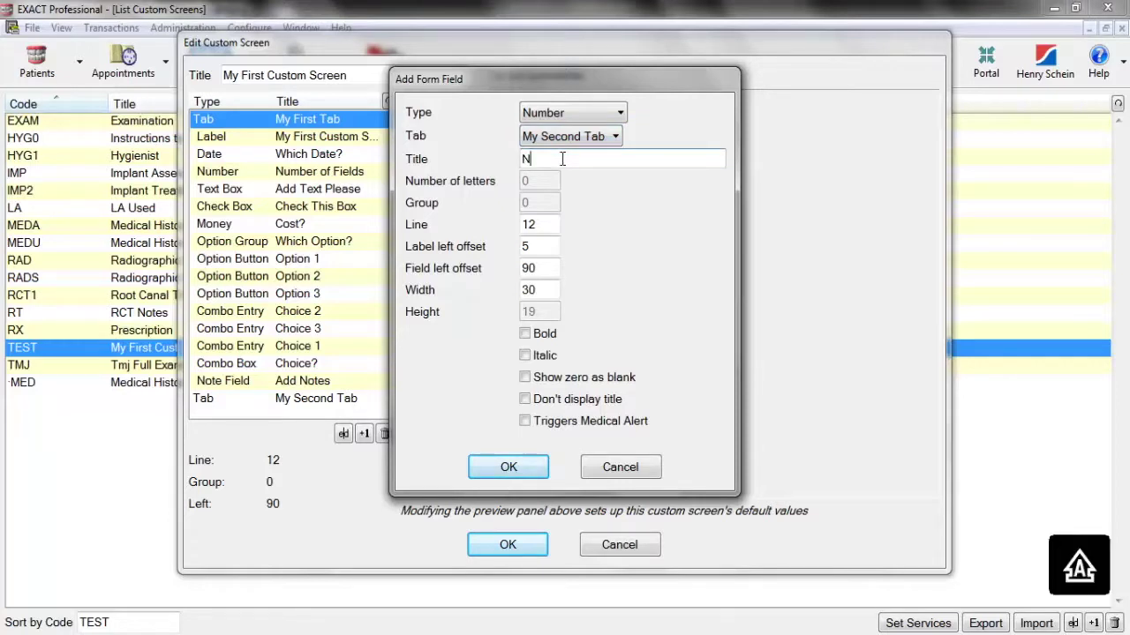
text(umber?)
drag(524, 225, 572, 223)
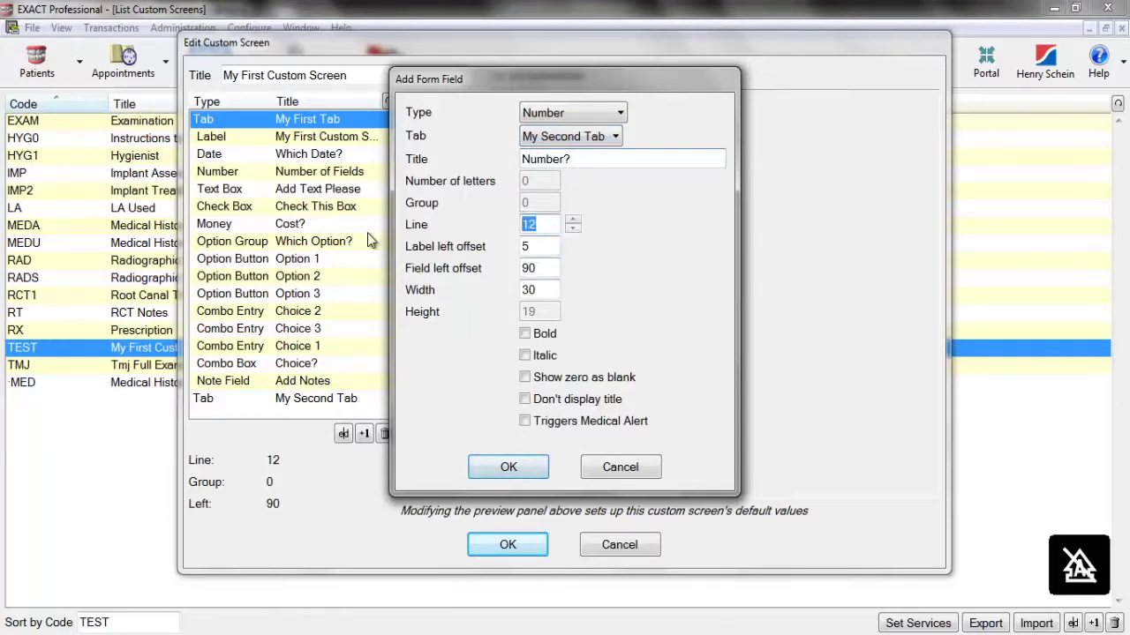
text(1)
click(506, 475)
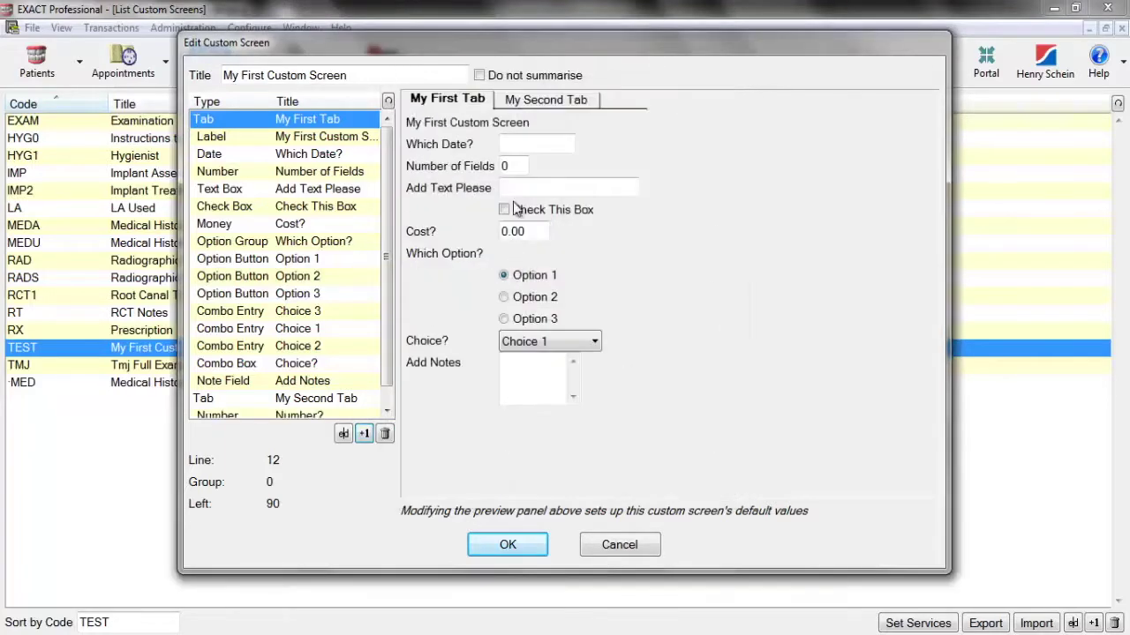
click(534, 105)
click(462, 103)
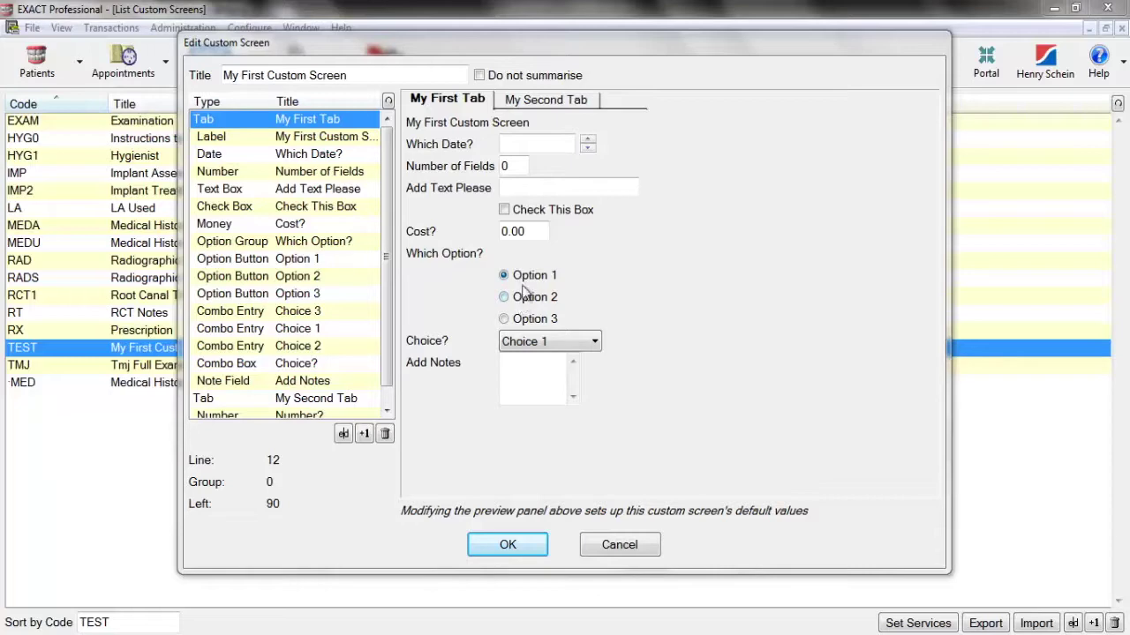
Step: Move the Option 1 button up to line 6, beside the "Which Option?" label
click(300, 264)
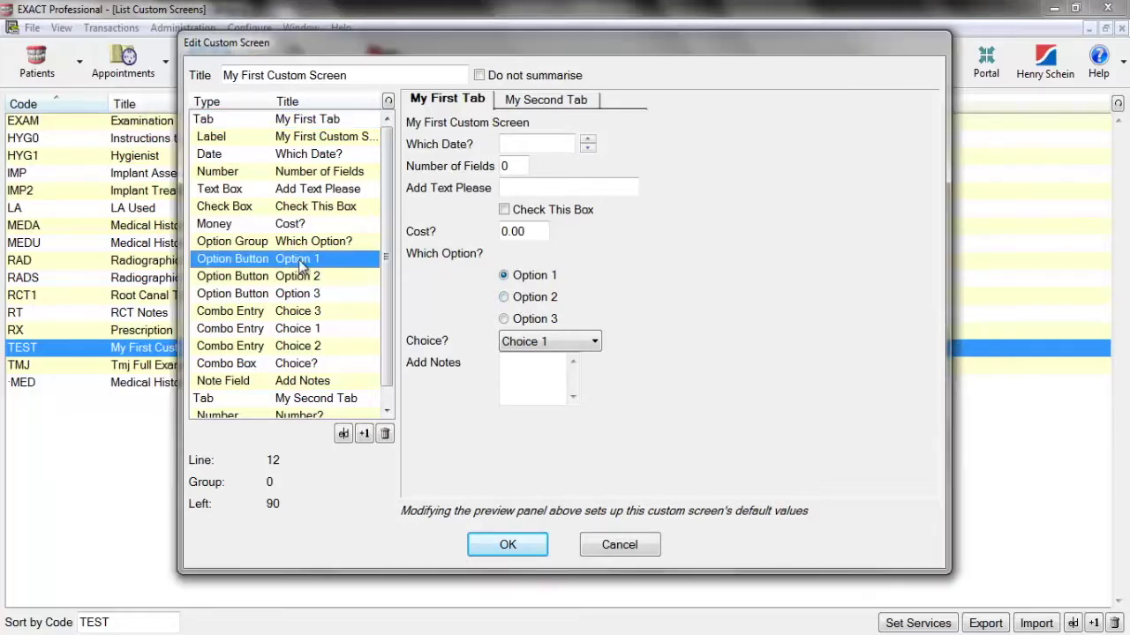
click(341, 433)
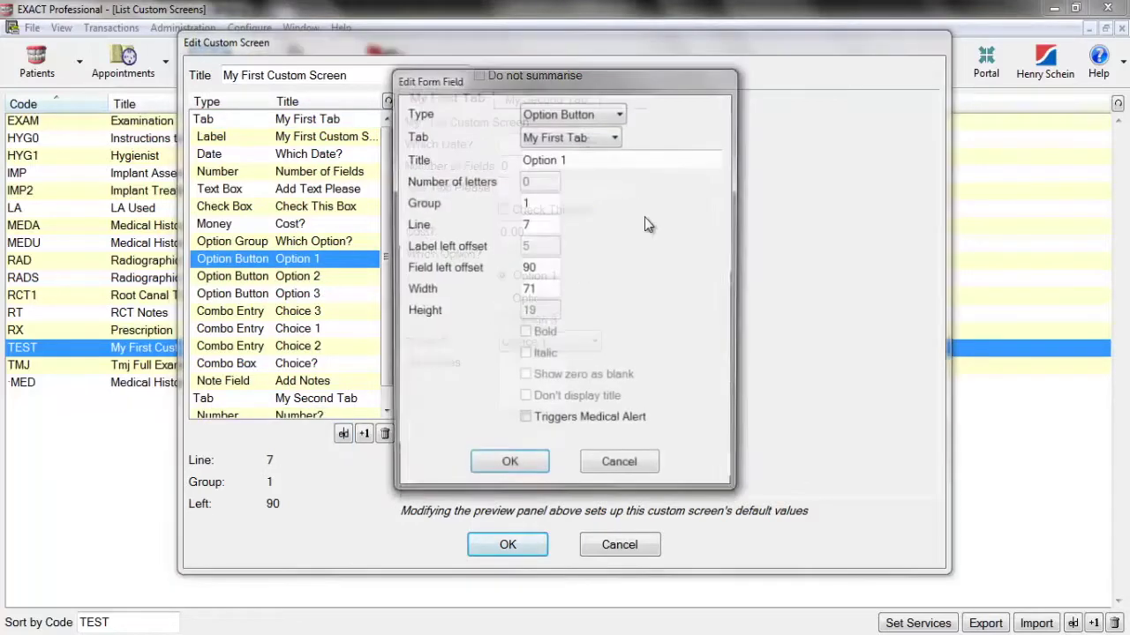
click(558, 226)
click(573, 228)
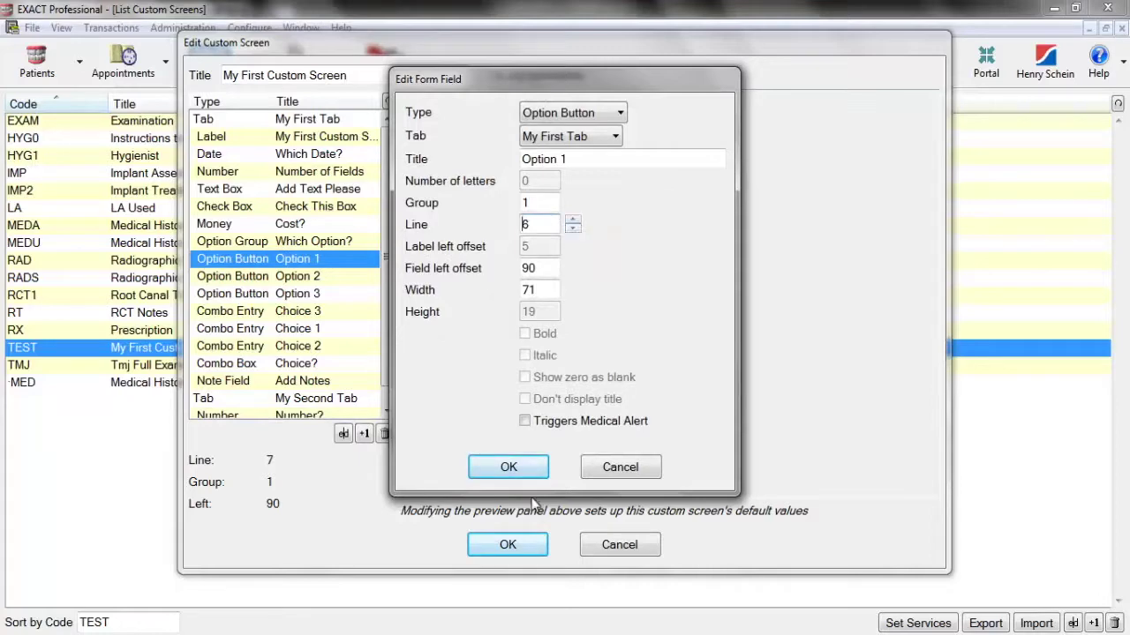
click(510, 468)
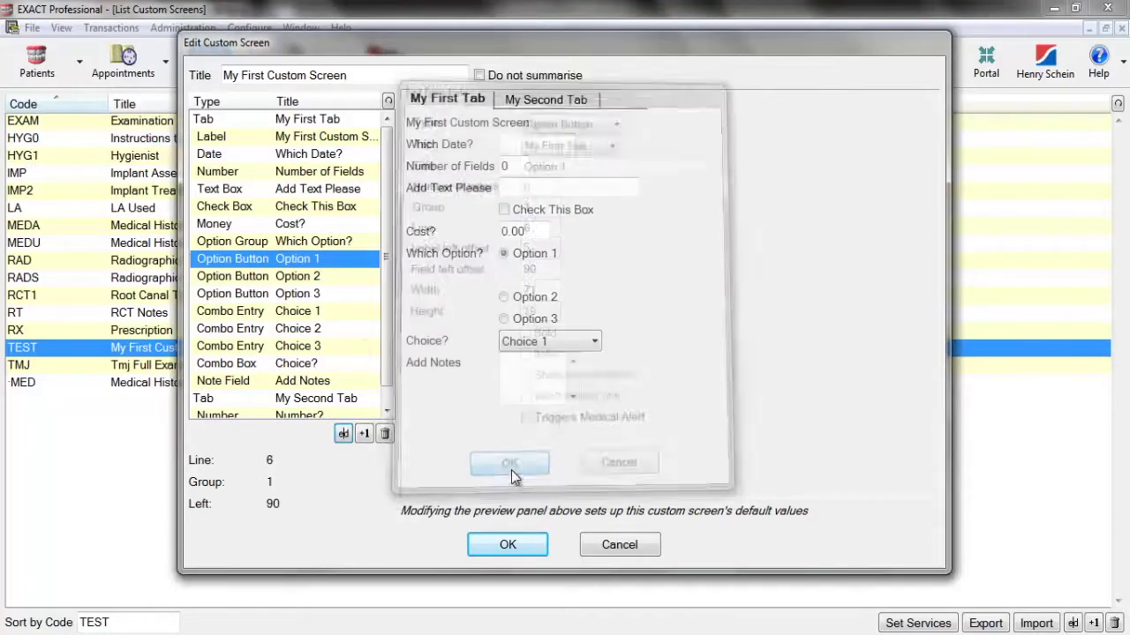
Step: Move the Option 2 button to line 6 and set its field left offset to 150
click(300, 279)
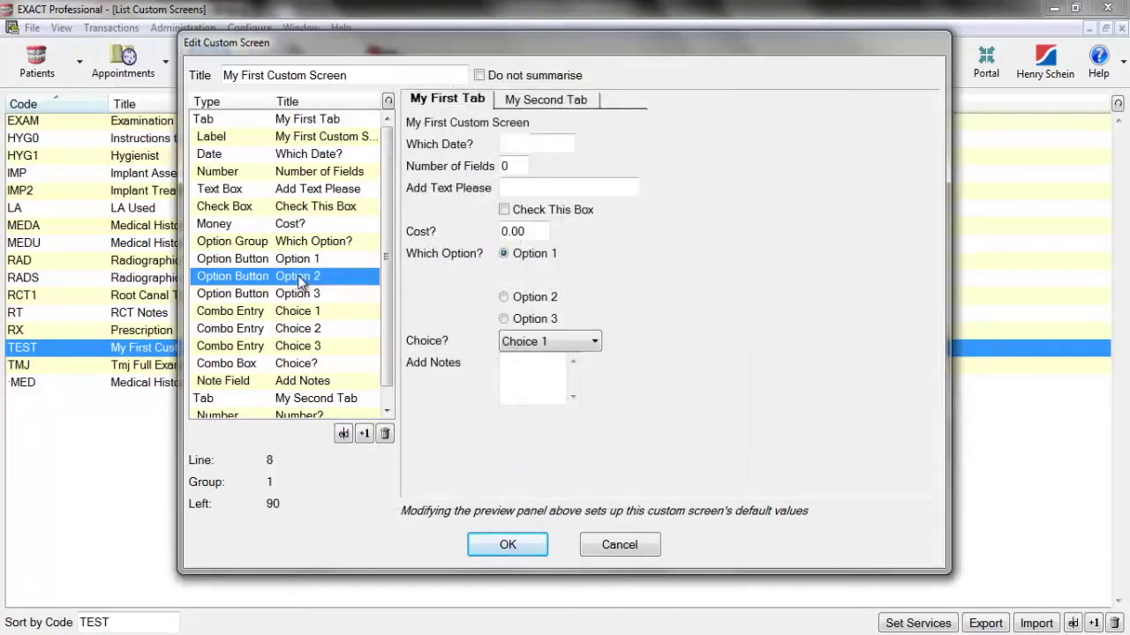
click(343, 433)
click(573, 228)
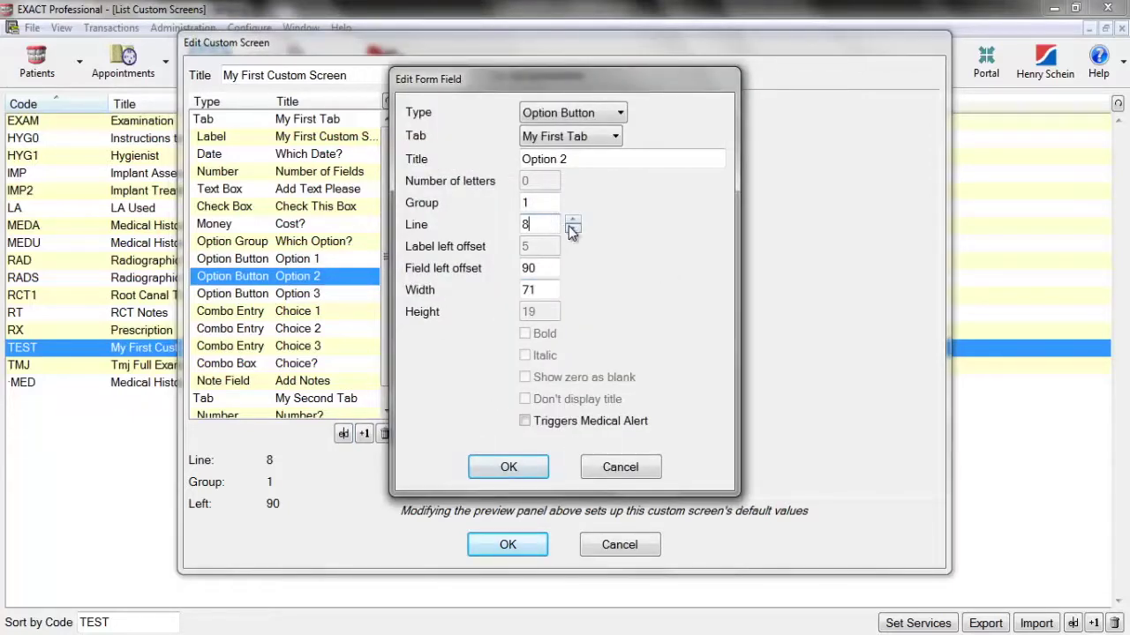
click(573, 228)
key(Tab)
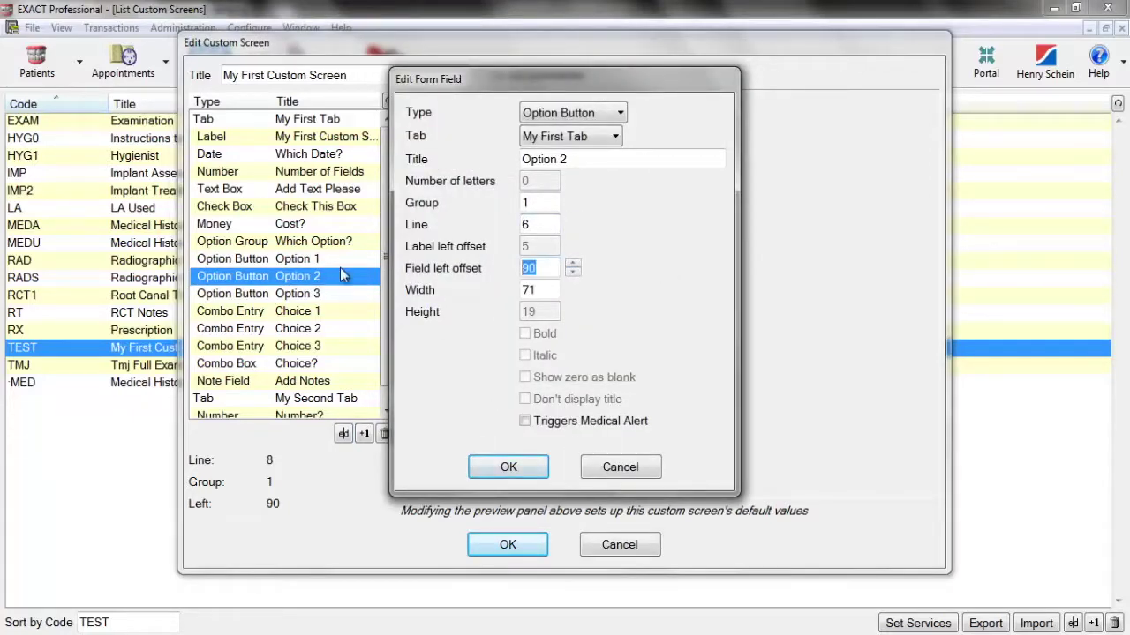
text(150)
click(510, 467)
Step: Place the Option 3 button on line 6 with a field left offset of 210
click(345, 294)
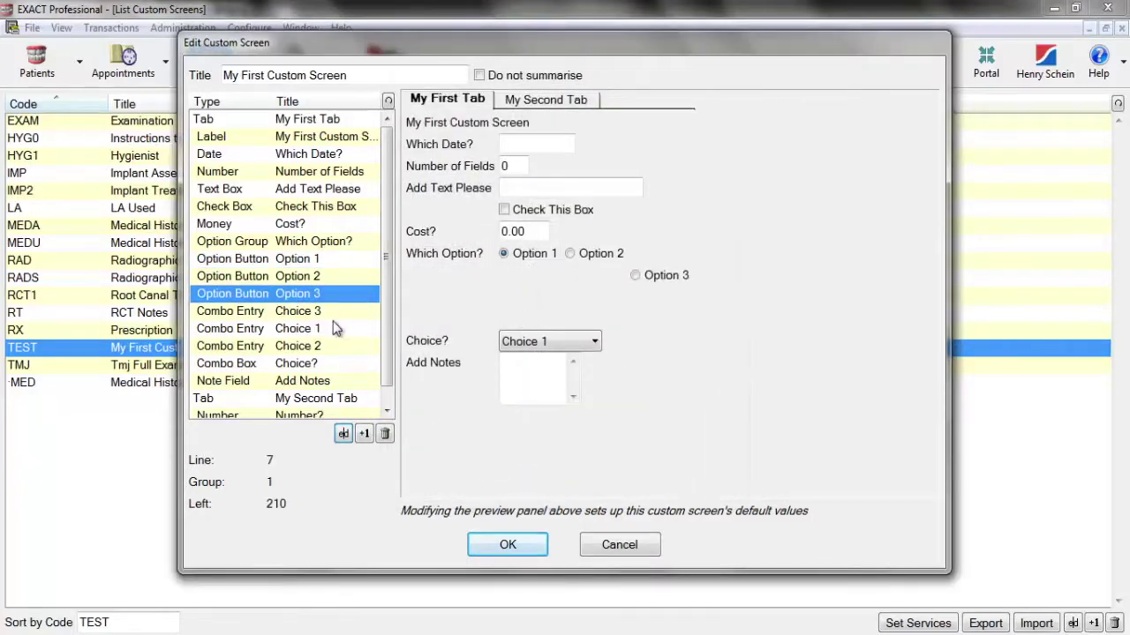
click(344, 433)
click(573, 227)
click(510, 468)
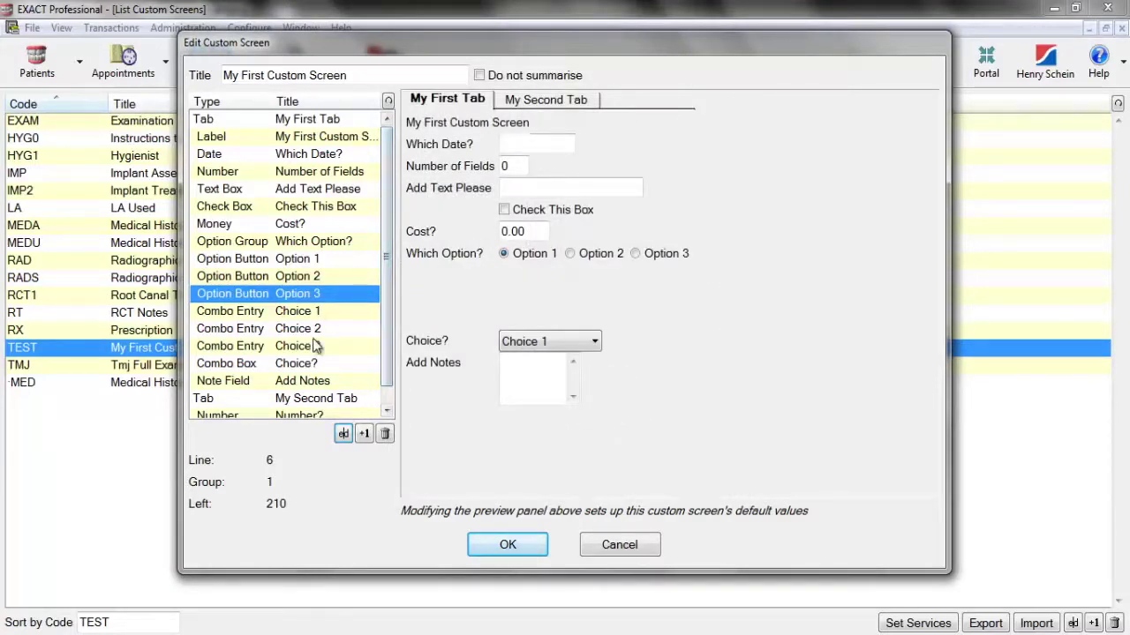
Step: Move the "Choice?" combo box to line 7, directly below the option buttons
click(298, 365)
click(344, 433)
click(544, 226)
key(Down)
key(Down)
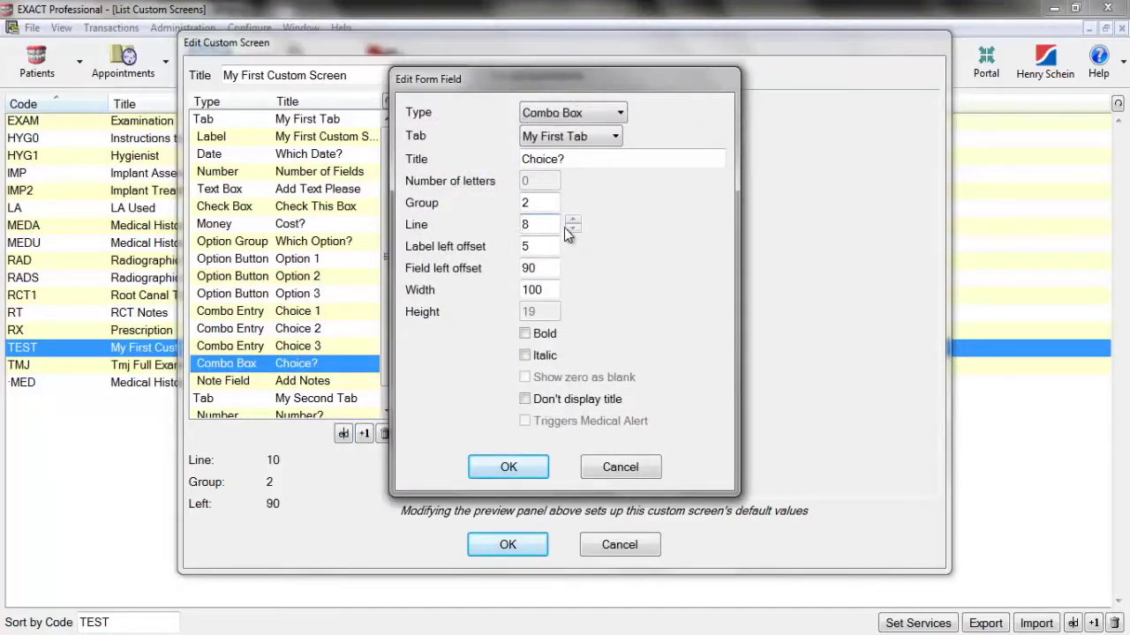
key(Down)
click(524, 475)
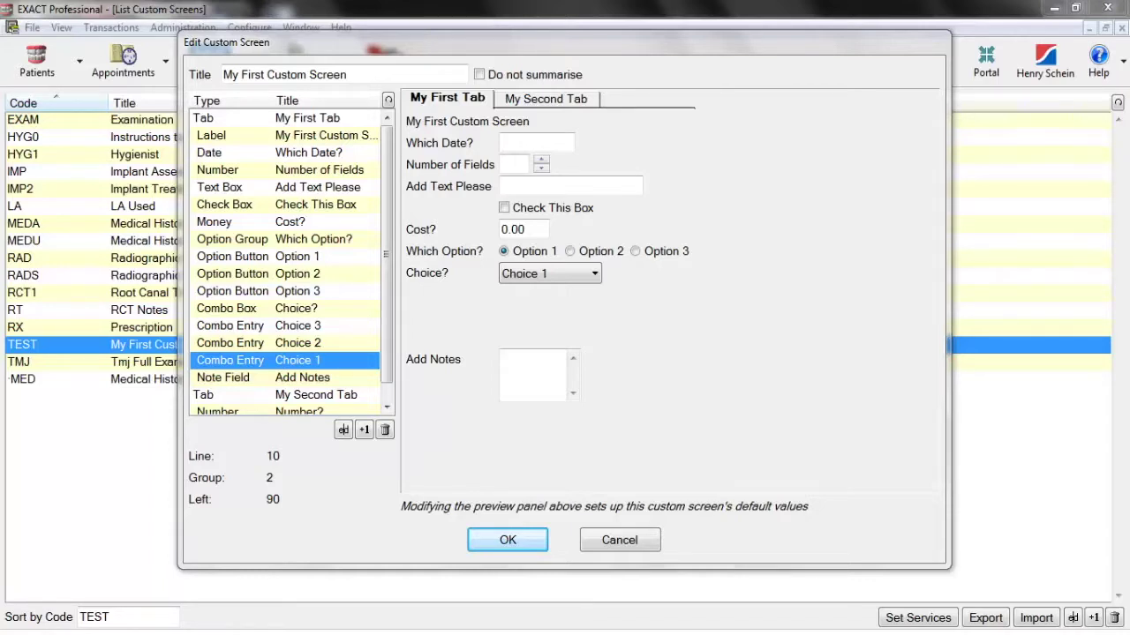
Step: Set the defaults to 4 for Number of Fields, Check This Box ticked and 3.00 for Cost?, and save the custom screen
click(519, 163)
text(4)
click(513, 143)
click(505, 207)
click(530, 228)
click(563, 225)
click(563, 226)
click(563, 226)
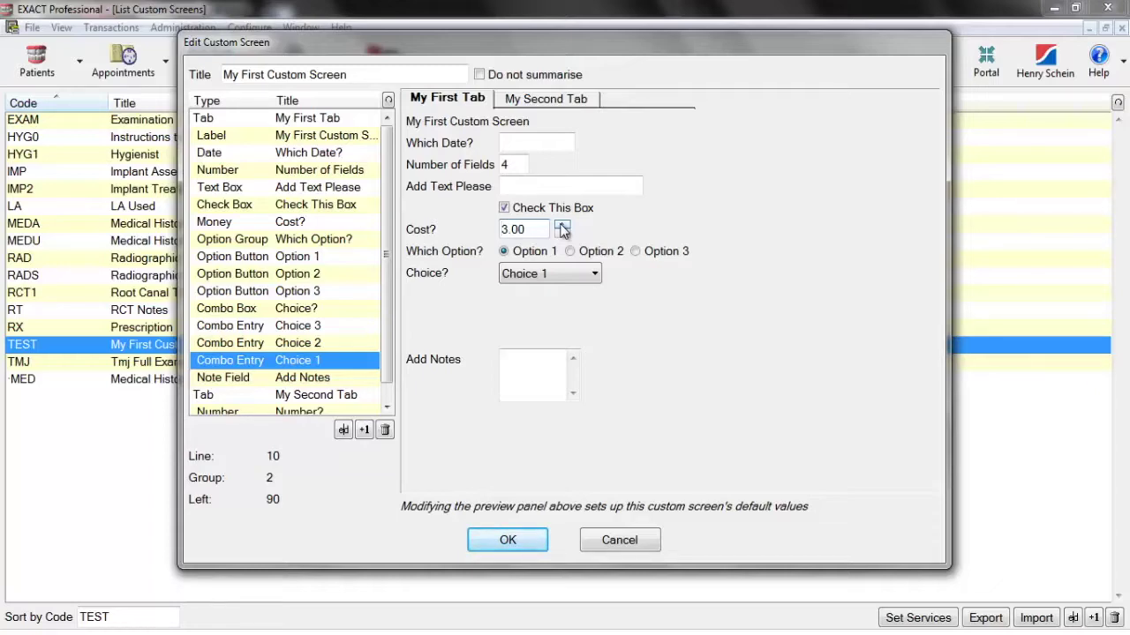
click(525, 539)
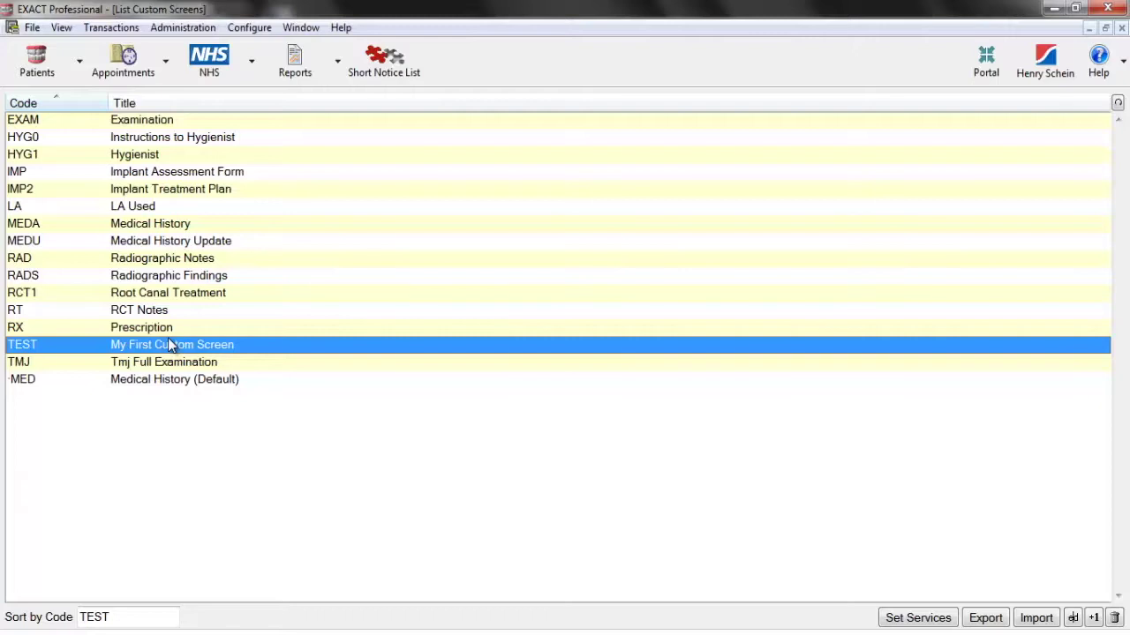
Step: Find the EXAM service in the list of service items and open it for editing
click(252, 25)
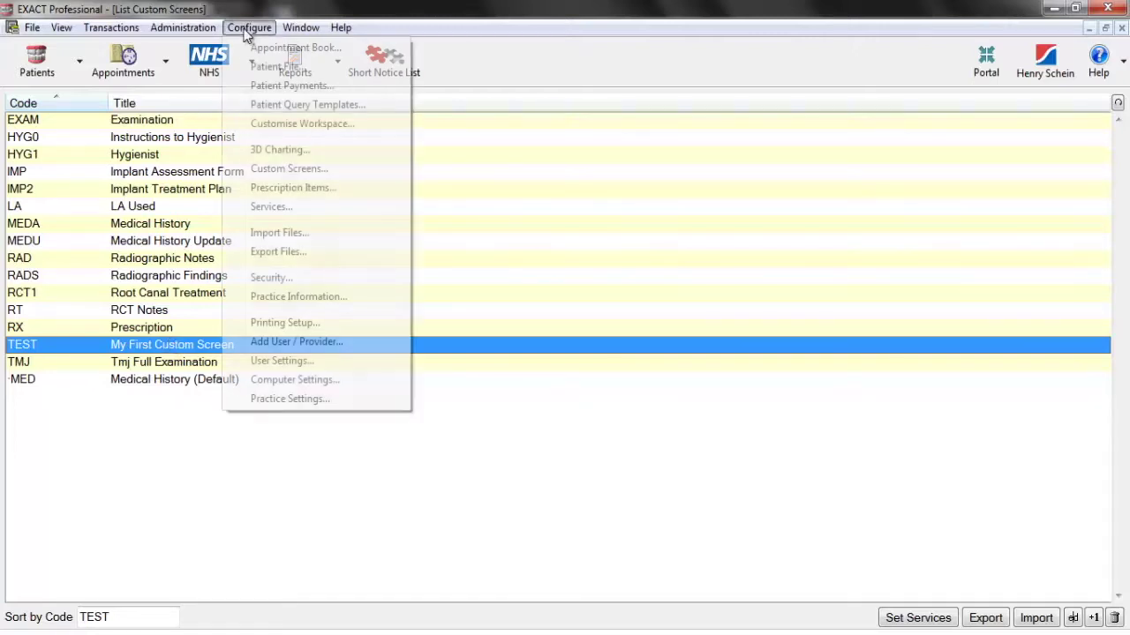
click(266, 208)
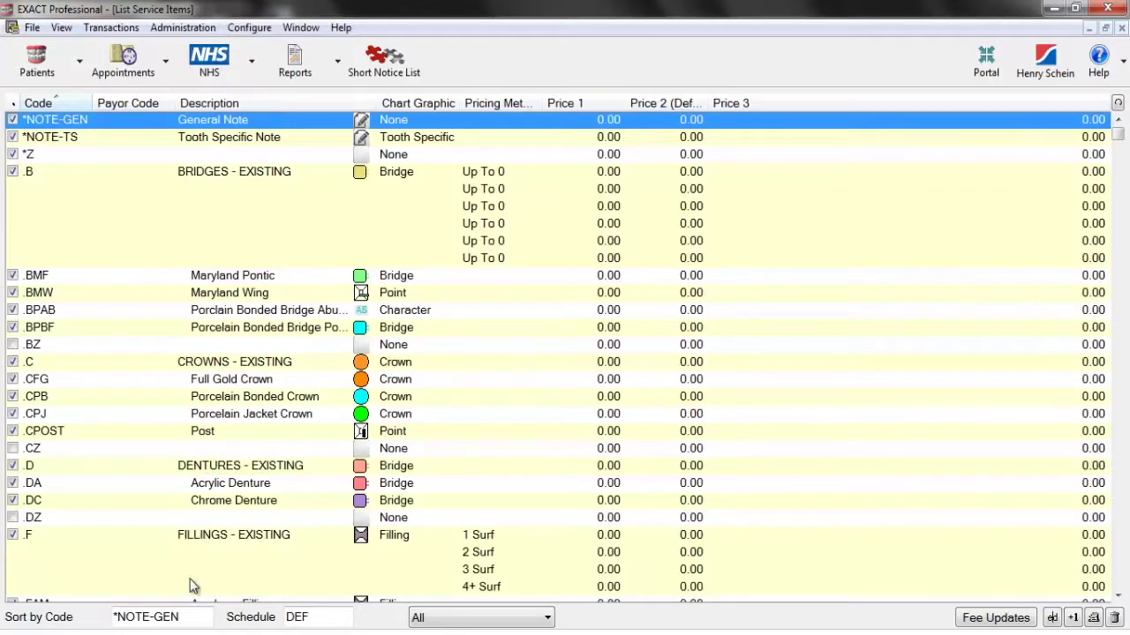
click(185, 617)
text(Exam)
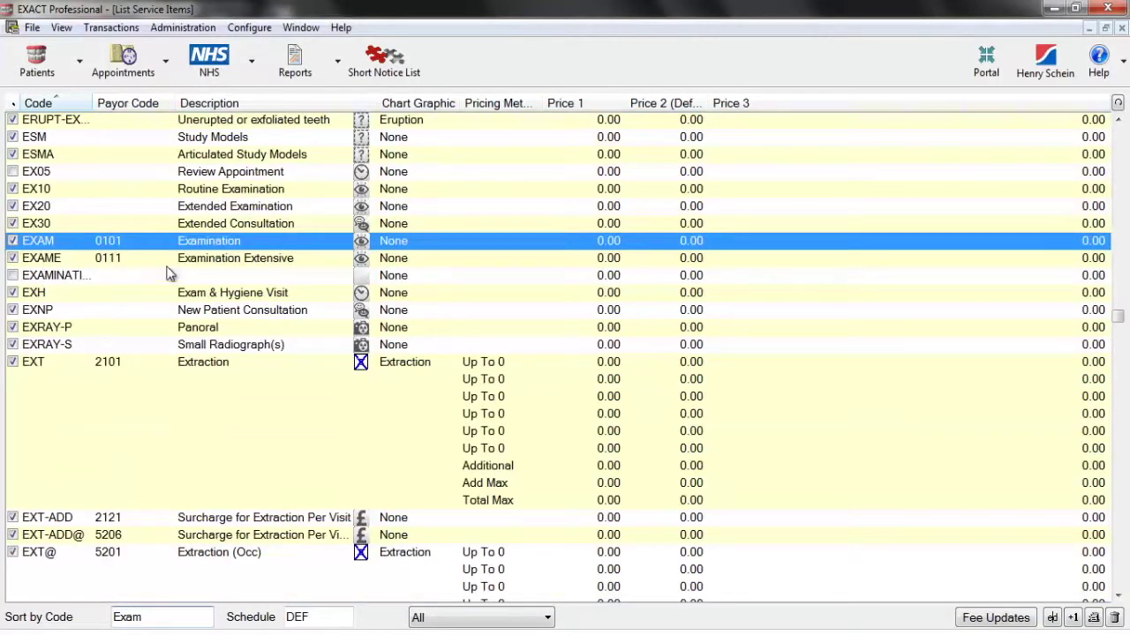
click(181, 241)
double_click(182, 244)
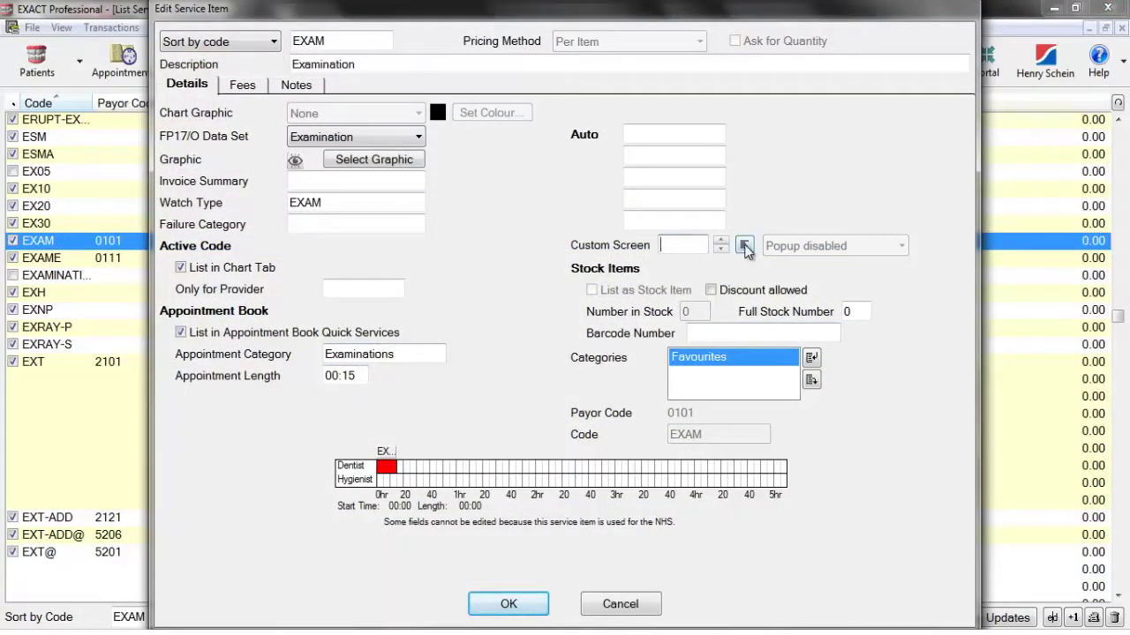
Step: Link the TEST custom screen to the EXAM service, set it to Popup when planned, and save the service item
click(744, 244)
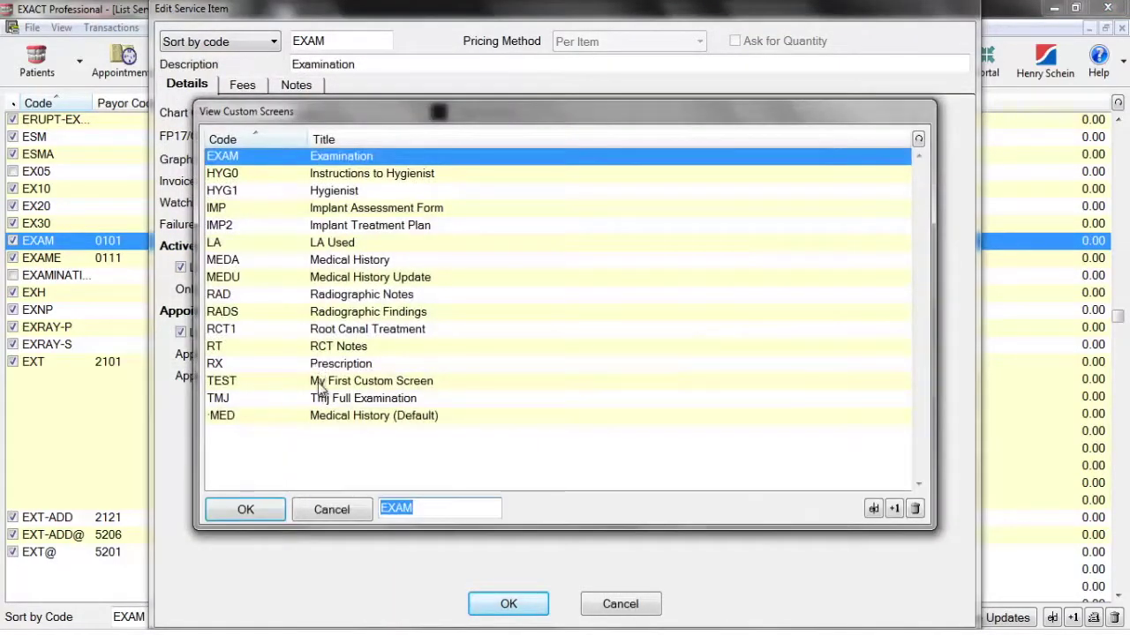
click(323, 381)
click(259, 508)
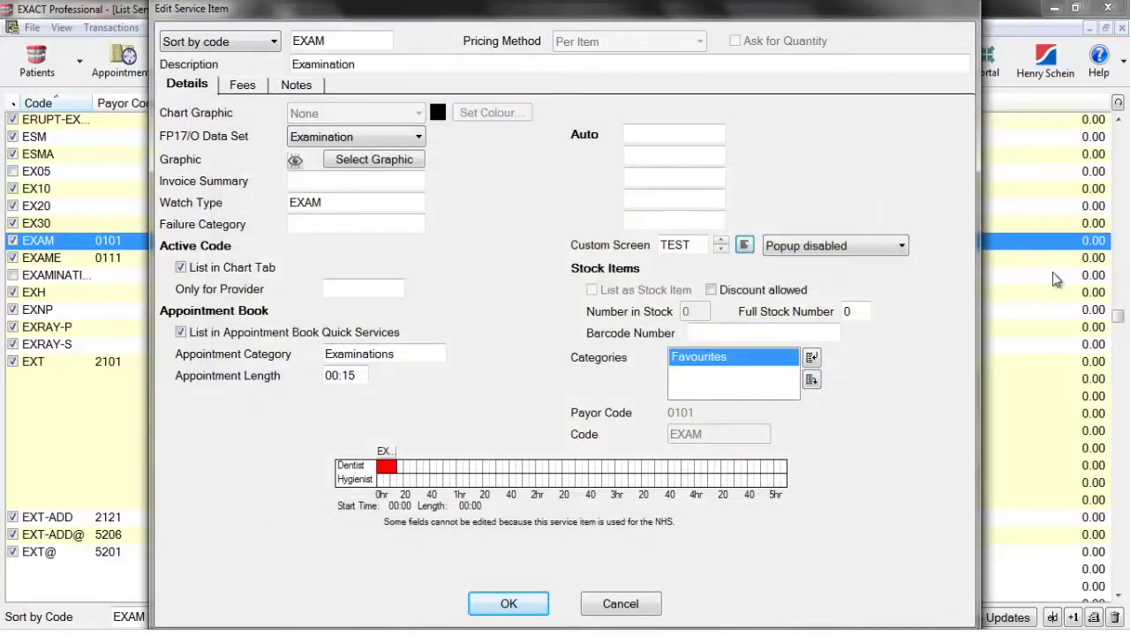
click(878, 252)
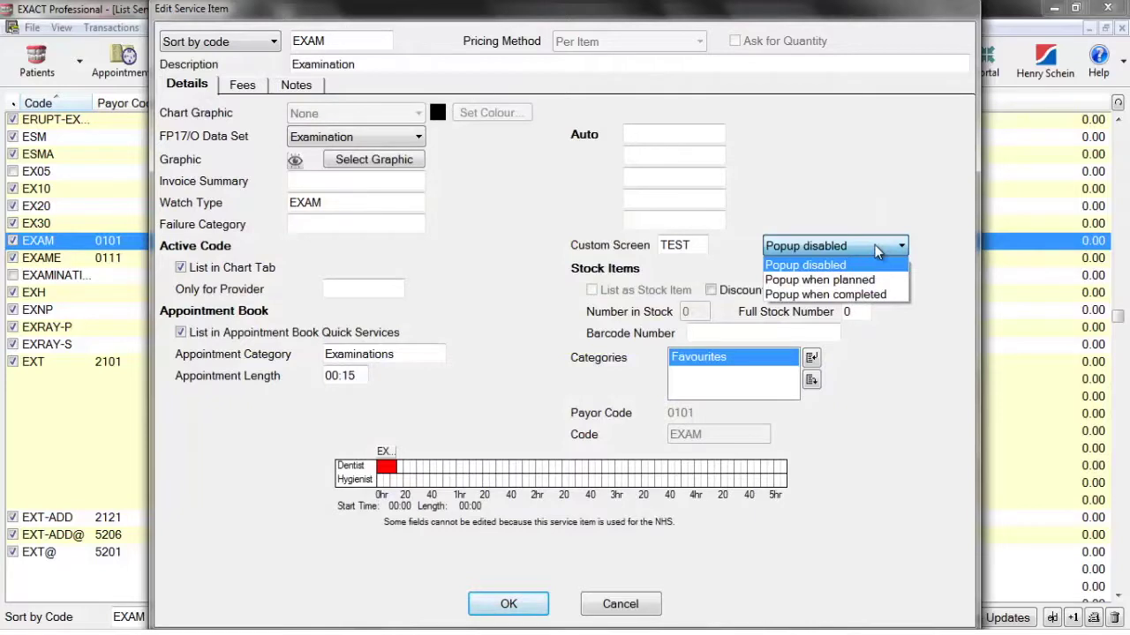
click(865, 295)
scroll(520, 558, up, 1)
click(518, 605)
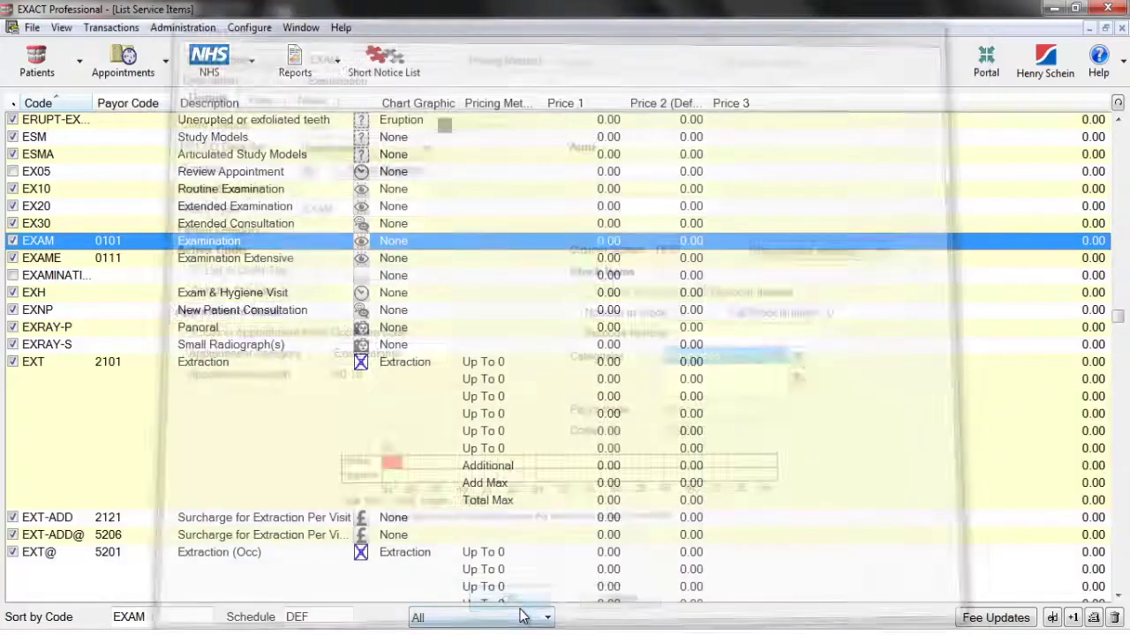
Step: Open a patient's chart and start a new course of treatment with a provider assigned and fee schedule DEF
click(64, 74)
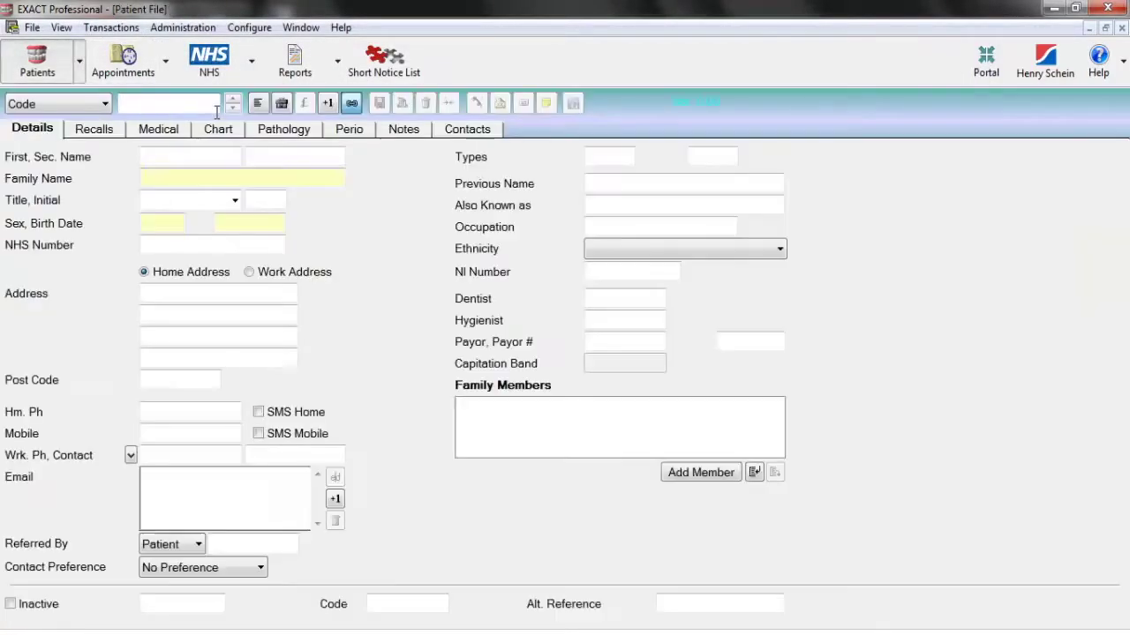
click(235, 113)
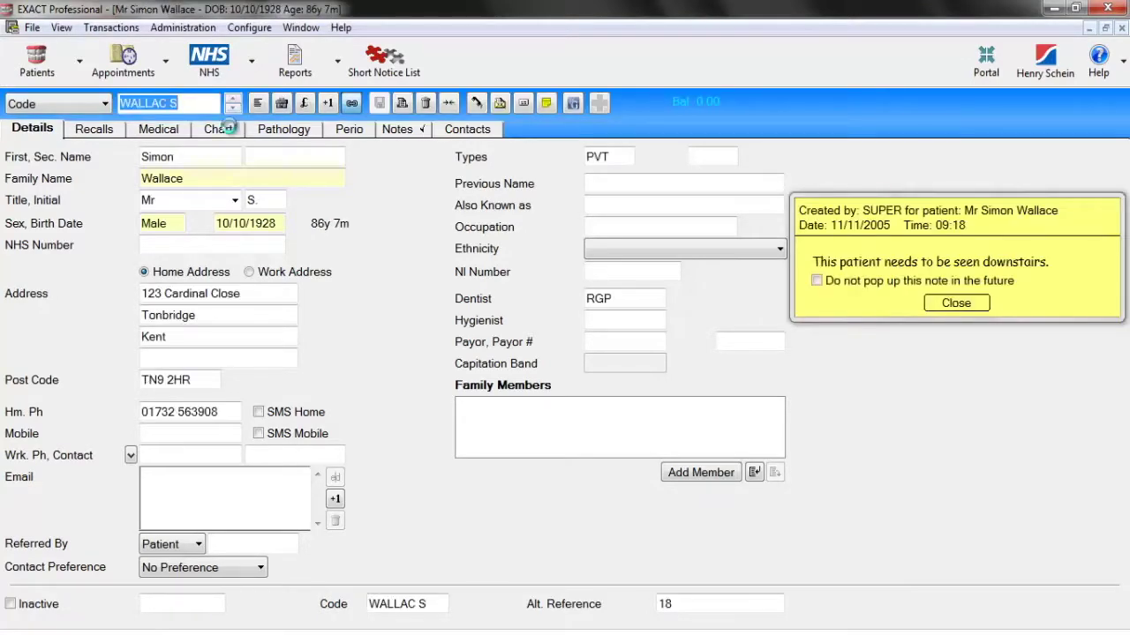
click(229, 131)
click(76, 317)
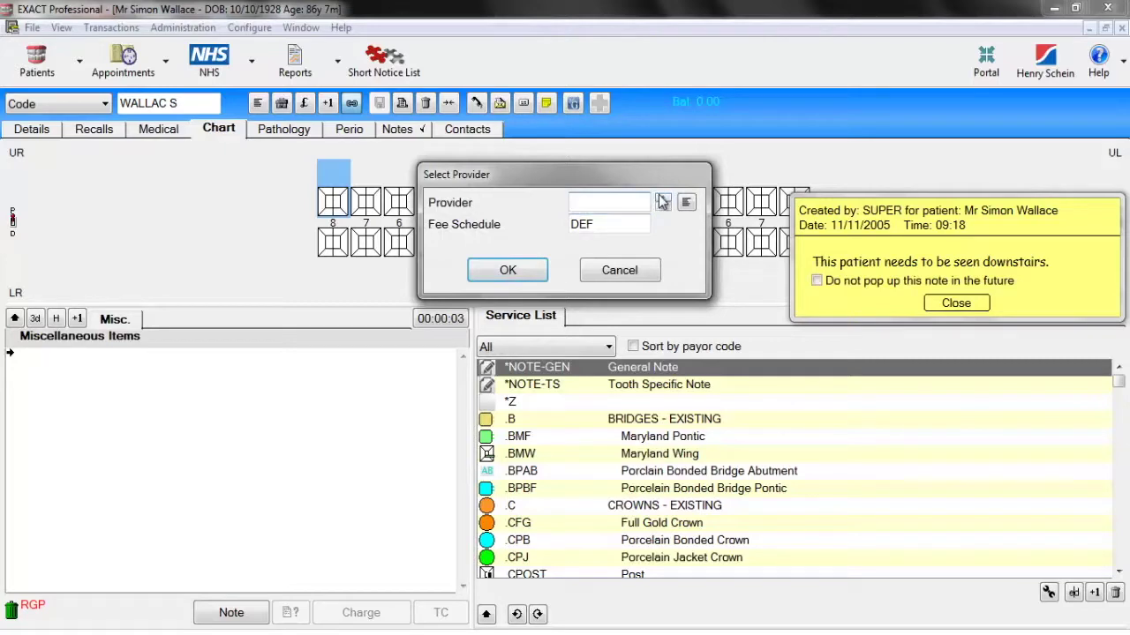
click(661, 198)
click(507, 270)
Step: Chart the EXAM service for the patient and check both tabs of the linked custom screen
click(623, 490)
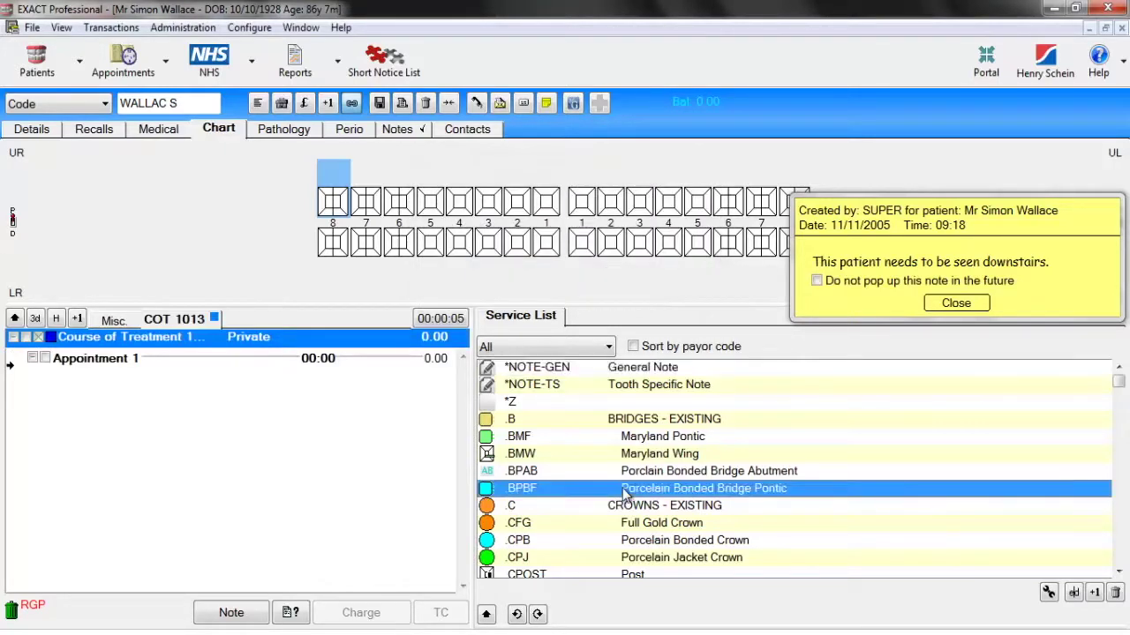
text(exam)
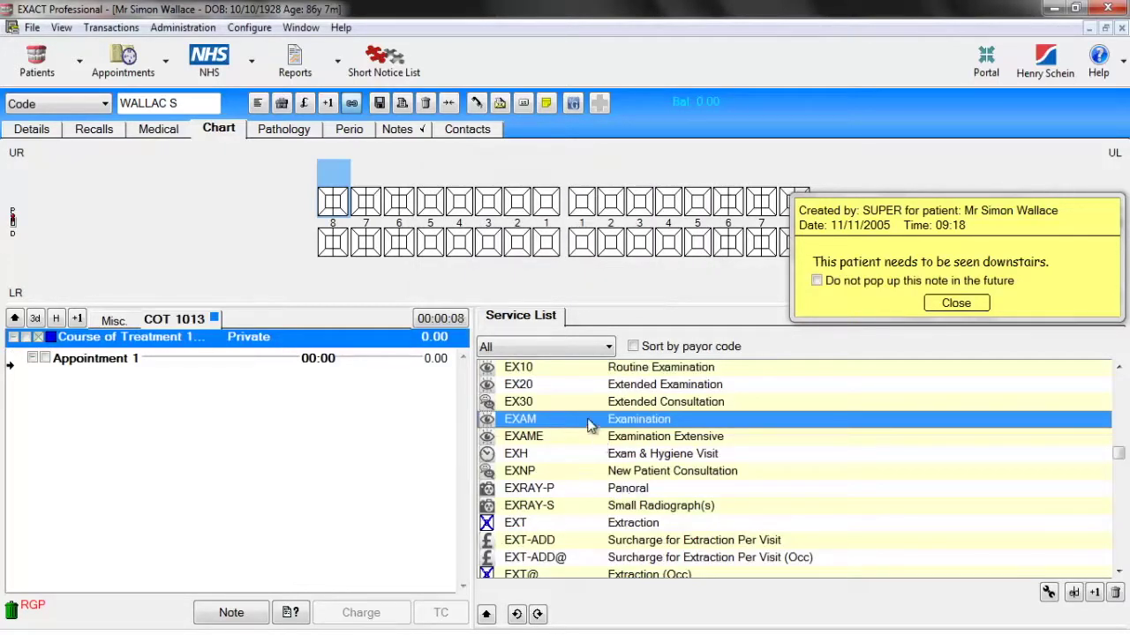
double_click(591, 427)
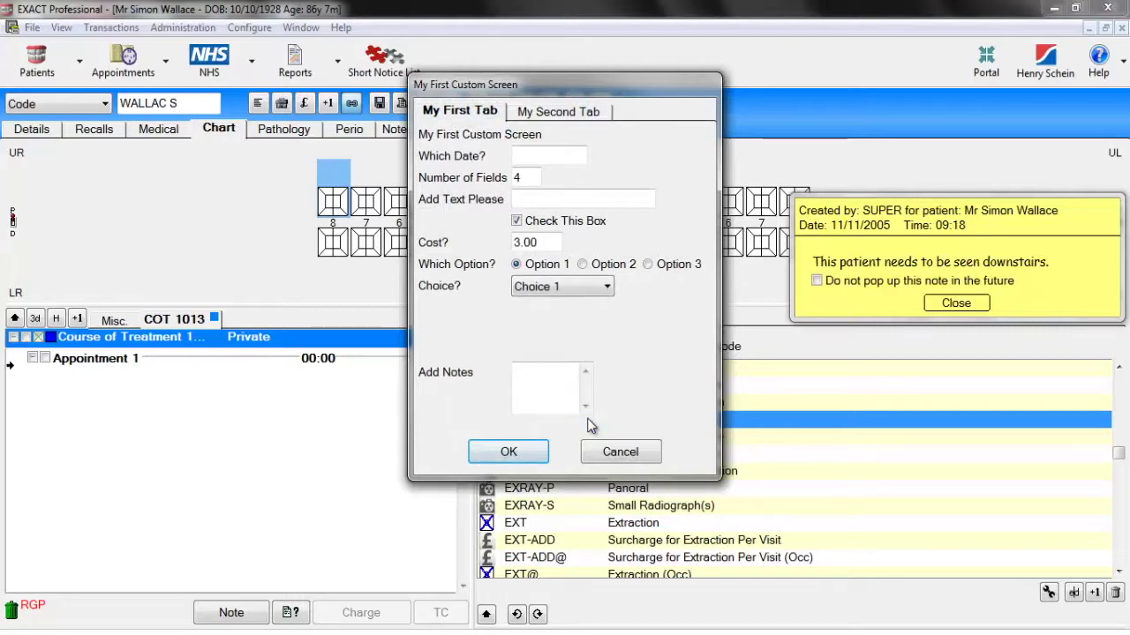
click(559, 113)
click(460, 118)
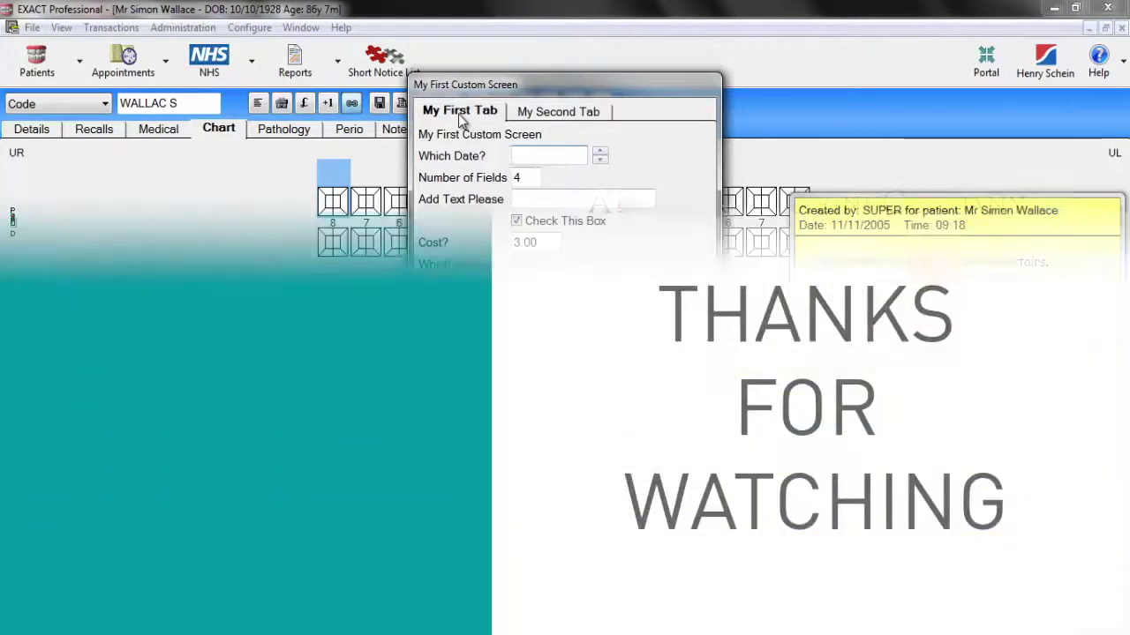